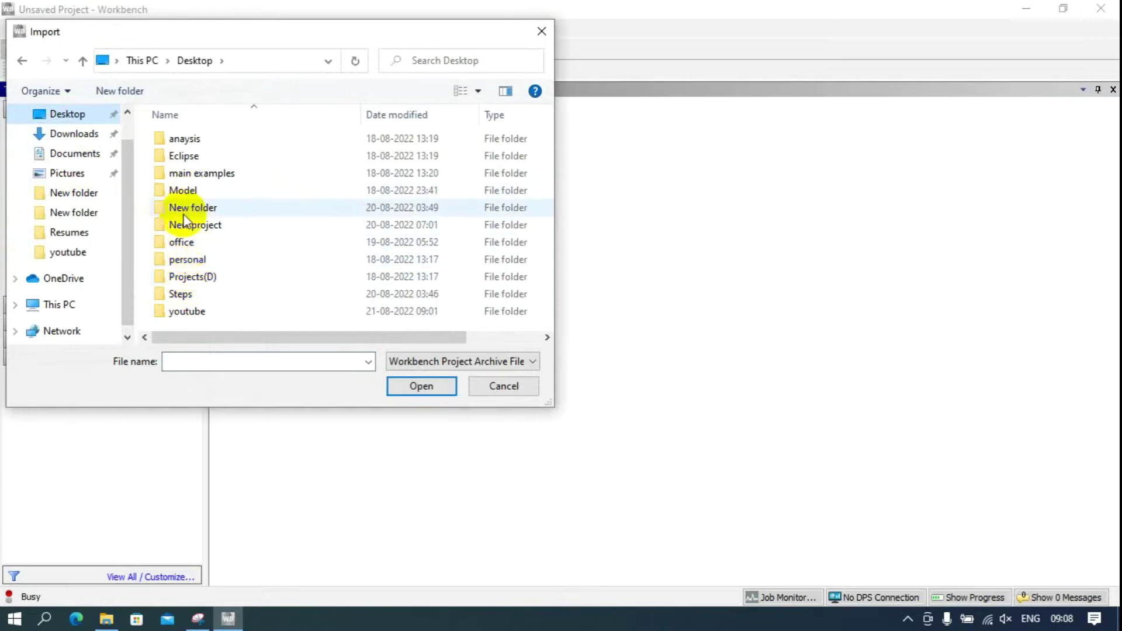
- Import the geometry file Part3.STEP from the youtube folder on the Desktop, using the Geometry File type filter
{"action": "double_click", "coordinate": [182, 311]}
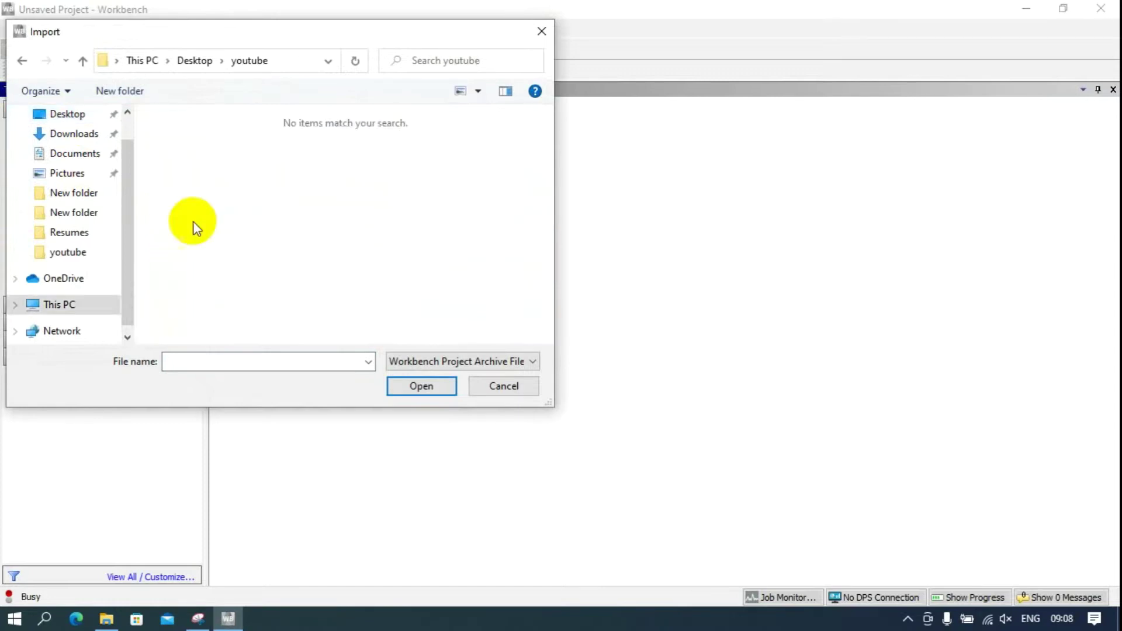
{"action": "left_click", "coordinate": [413, 357]}
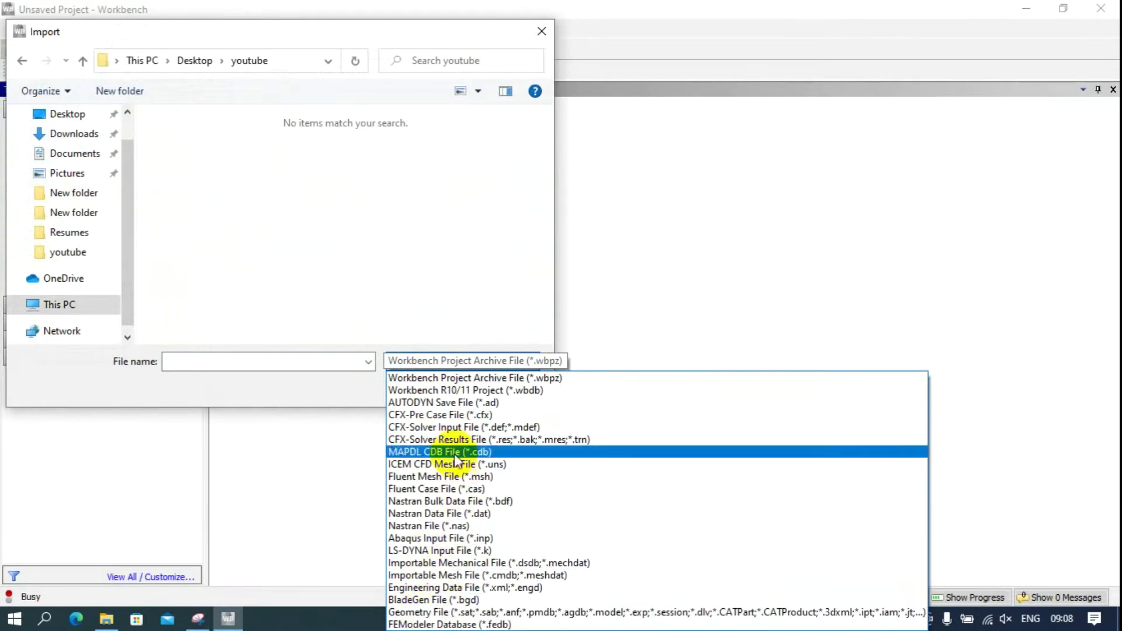
{"action": "left_click", "coordinate": [444, 612]}
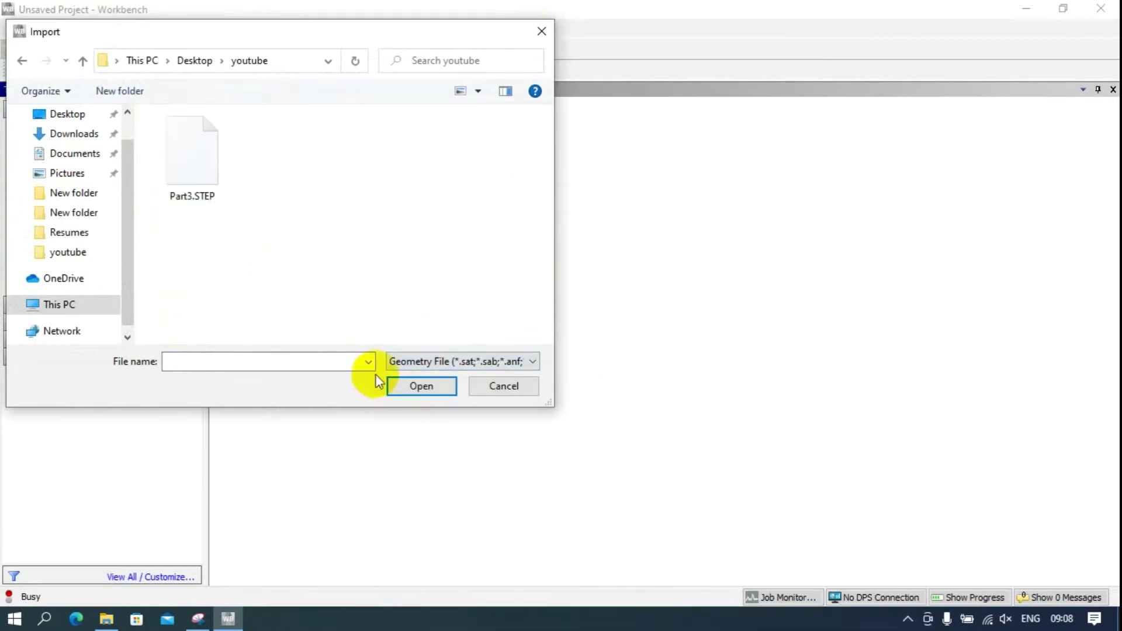
{"action": "left_click", "coordinate": [211, 202]}
{"action": "left_click", "coordinate": [416, 390]}
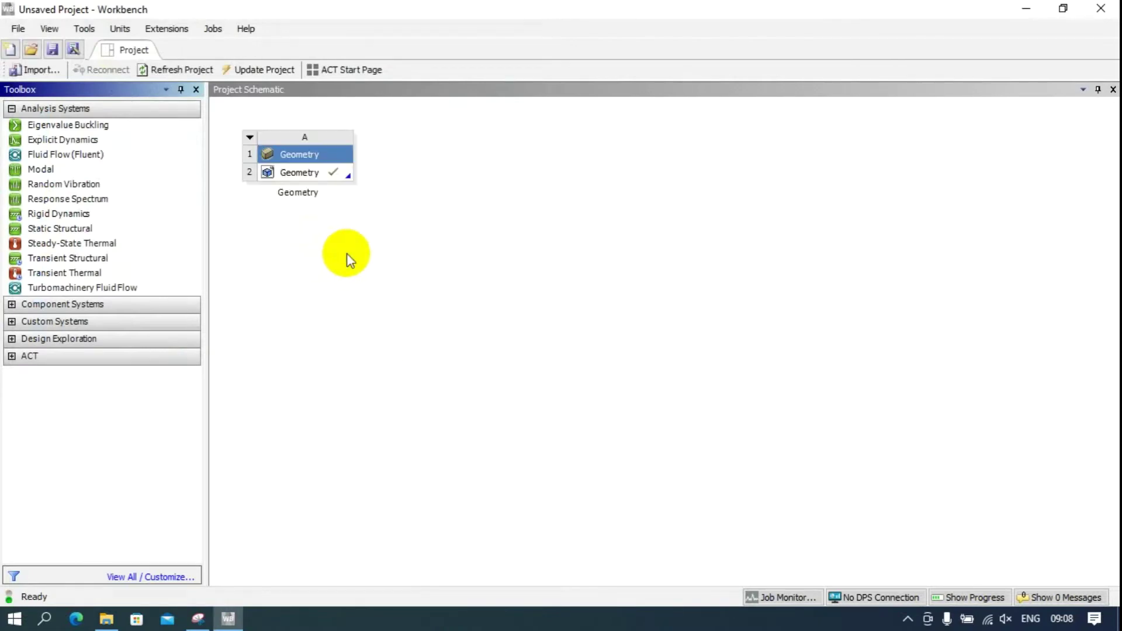
- Add a Transient Structural analysis system to the project schematic, linked to the imported geometry
{"action": "left_click", "coordinate": [396, 233]}
{"action": "left_click", "coordinate": [331, 177]}
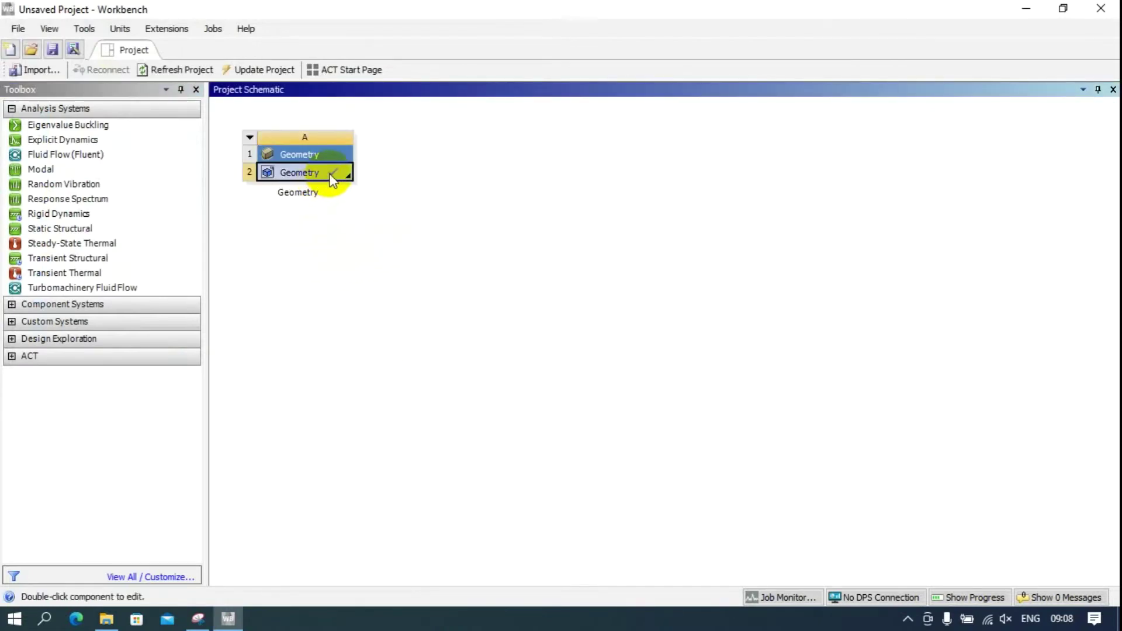
{"action": "left_click", "coordinate": [251, 227]}
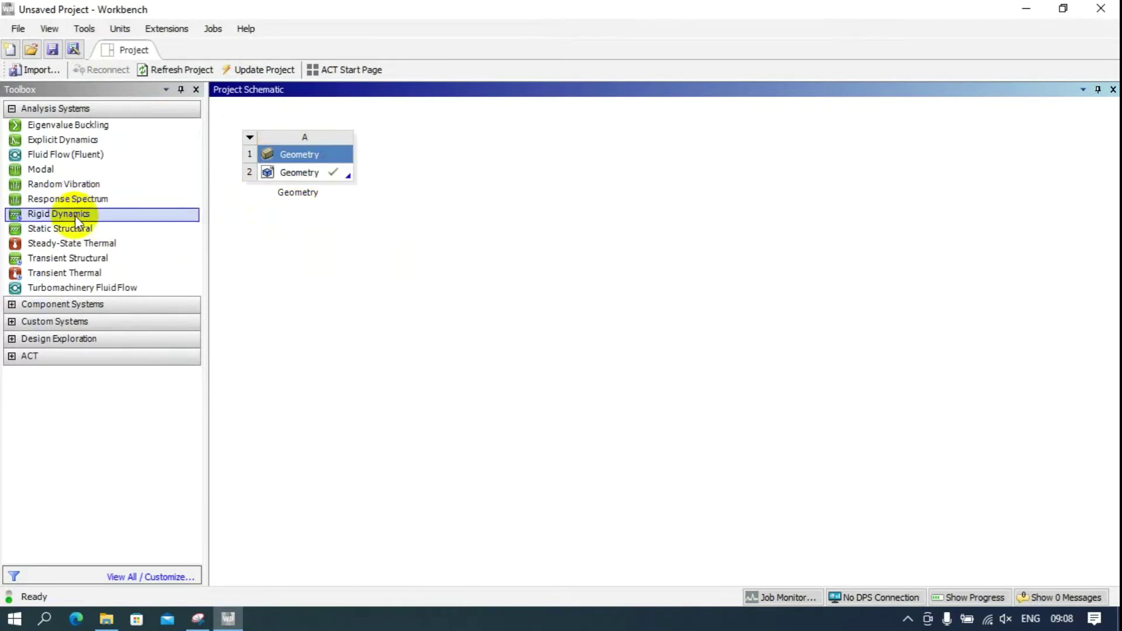
{"action": "left_click_drag", "start_coordinate": [82, 259], "coordinate": [331, 176]}
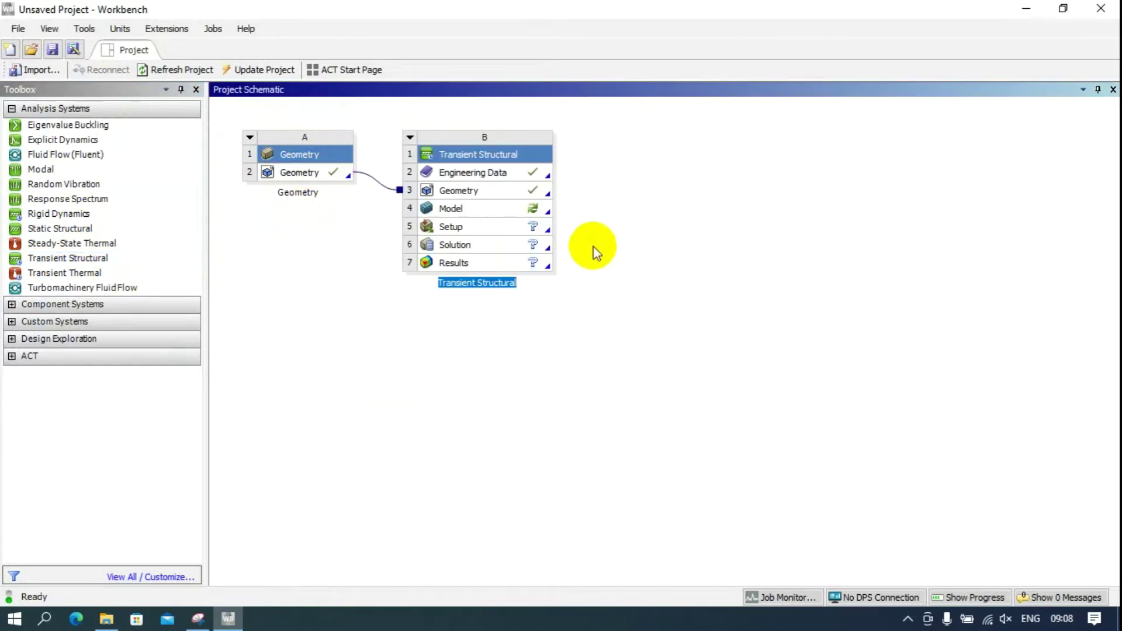
- Open the Transient Structural model in Mechanical, allowing firewall access for the AnsysWB Module and ACT.Browser
{"action": "double_click", "coordinate": [485, 210]}
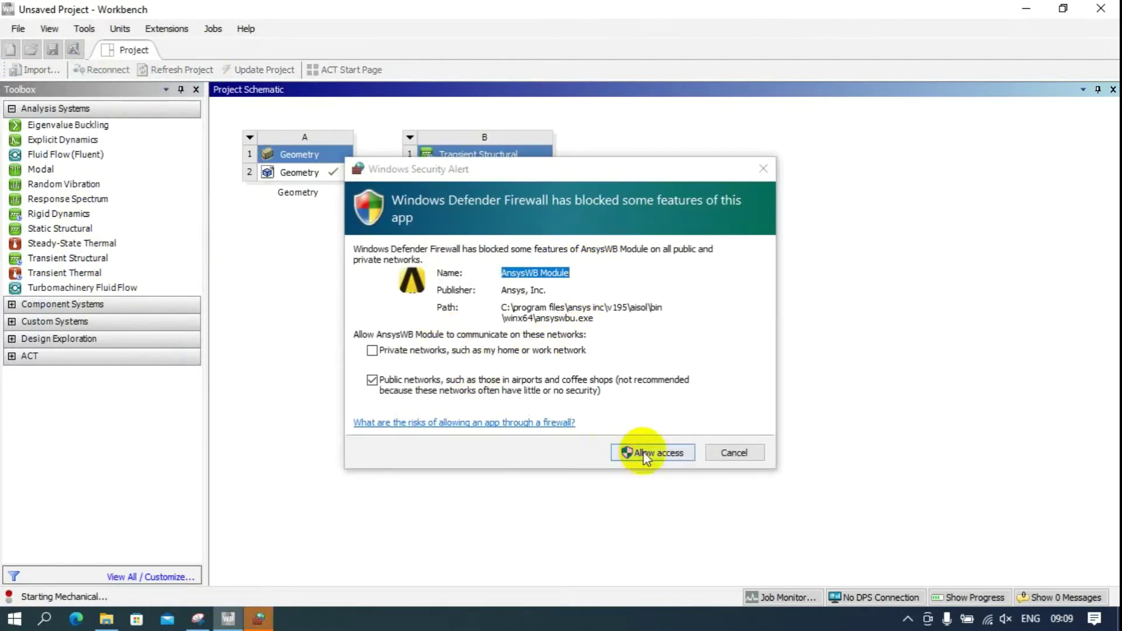
{"action": "left_click", "coordinate": [643, 453]}
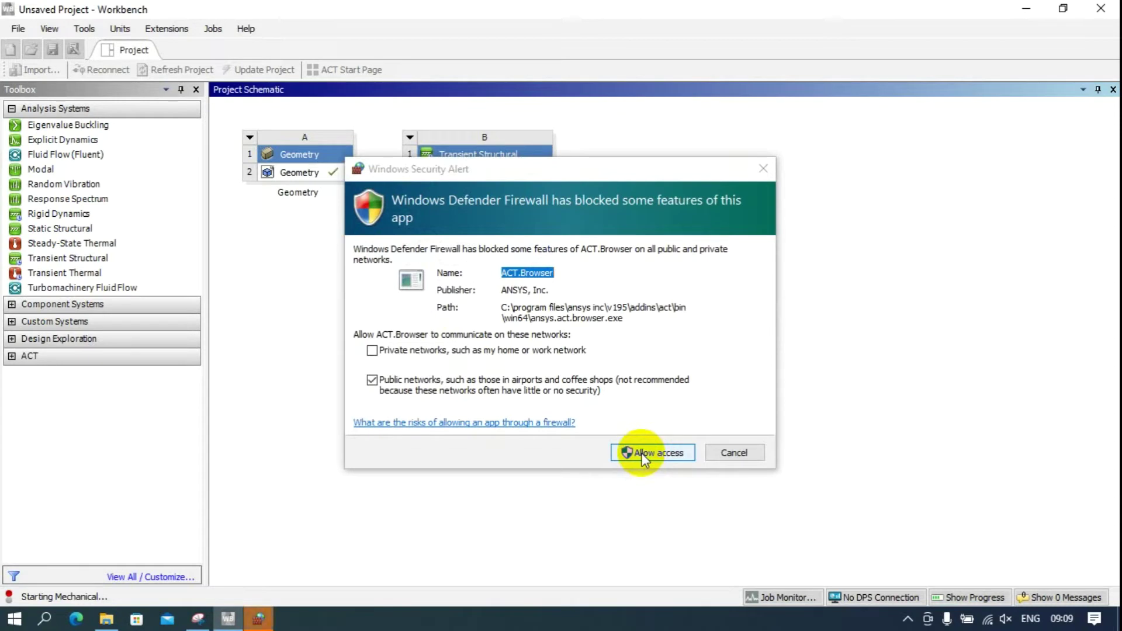
{"action": "left_click", "coordinate": [660, 456]}
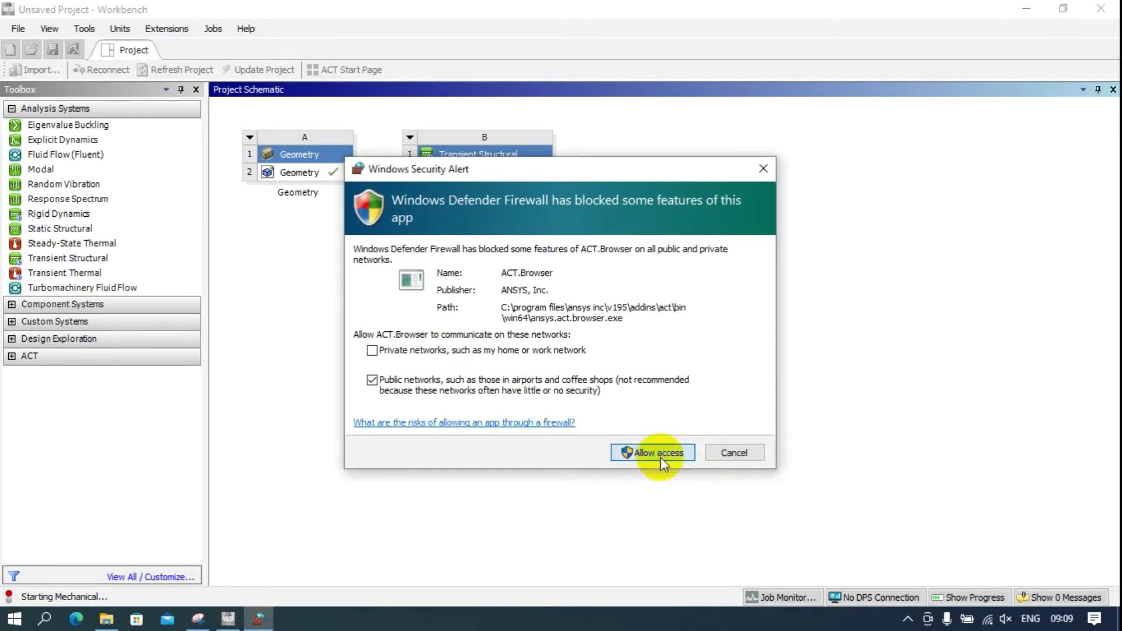
{"action": "left_click", "coordinate": [661, 453]}
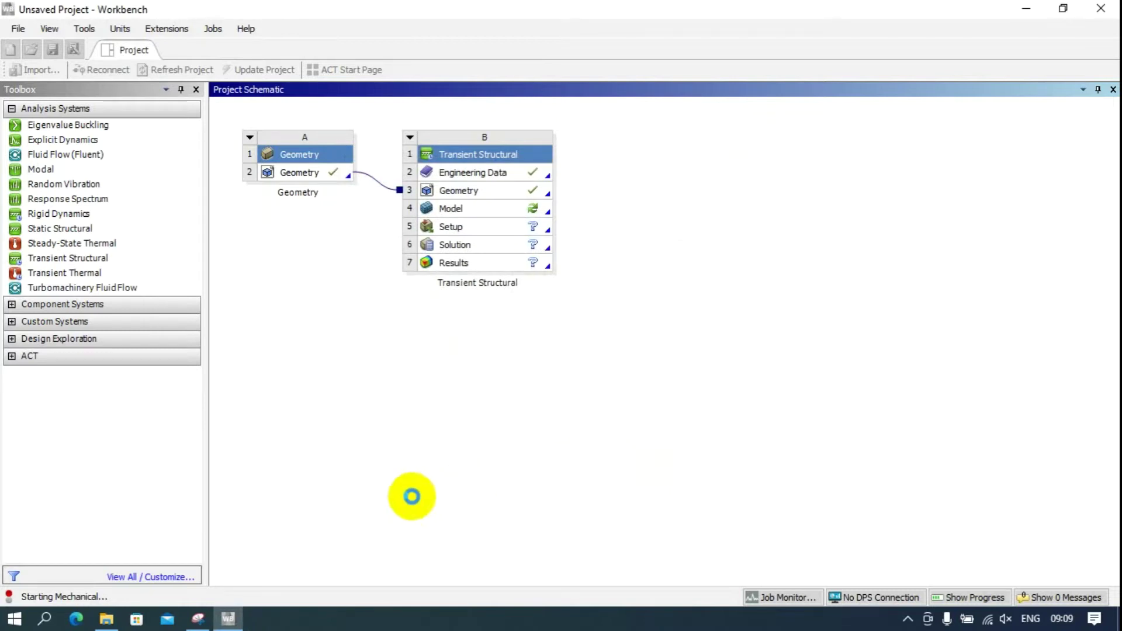
{"action": "left_click", "coordinate": [907, 621]}
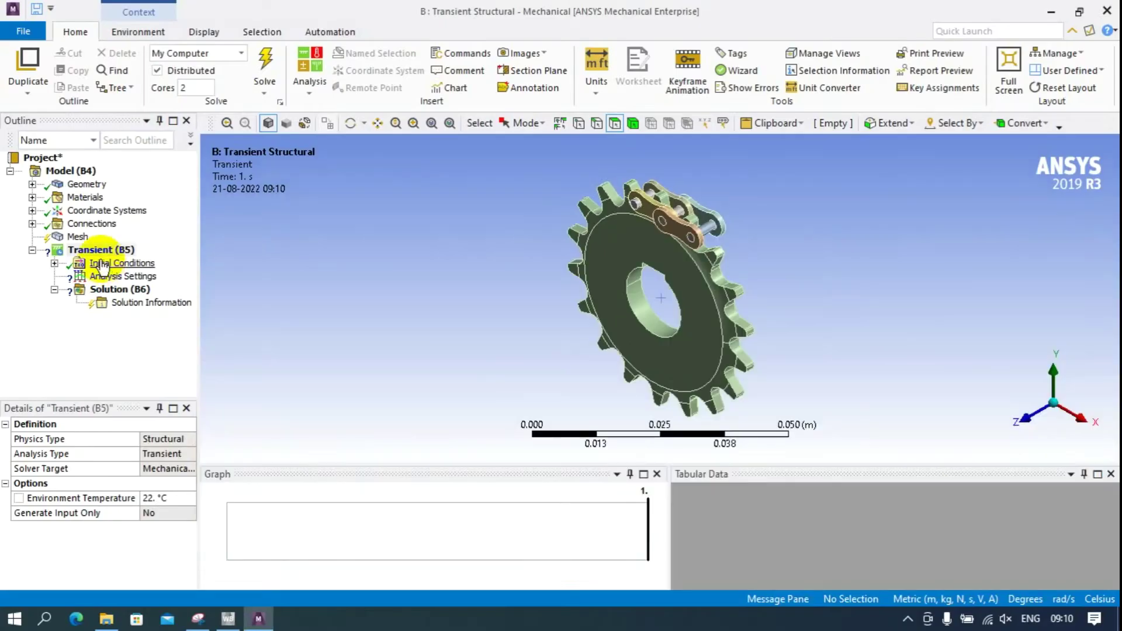
- Auto-hide the Graph and Tabular Data panes to enlarge the model view
{"action": "left_click", "coordinate": [657, 474]}
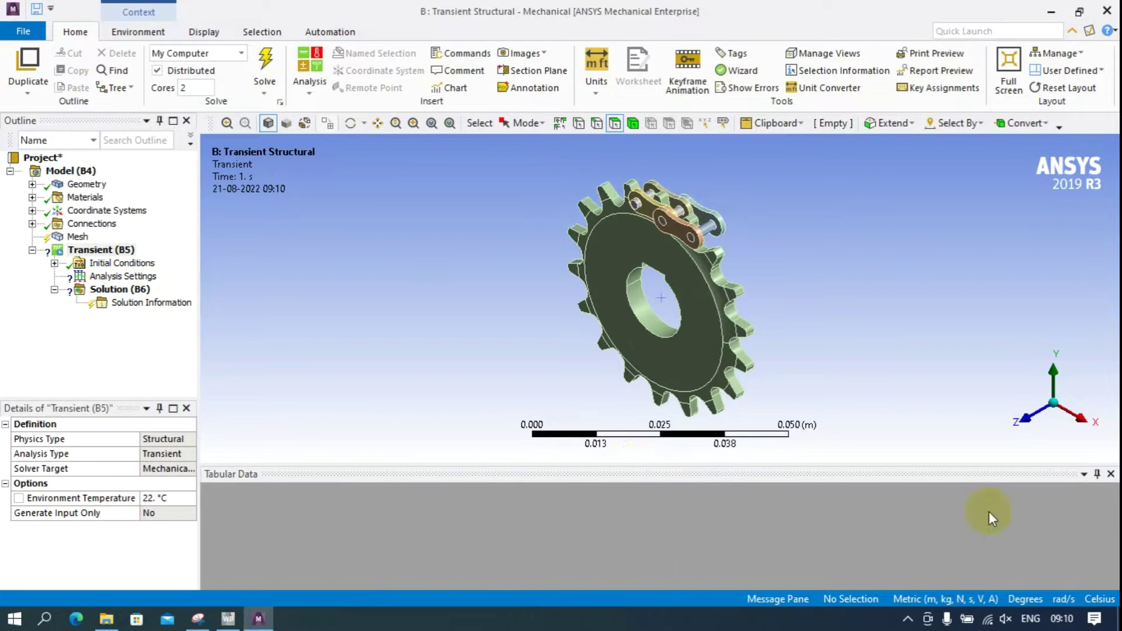
{"action": "left_click", "coordinate": [1110, 475]}
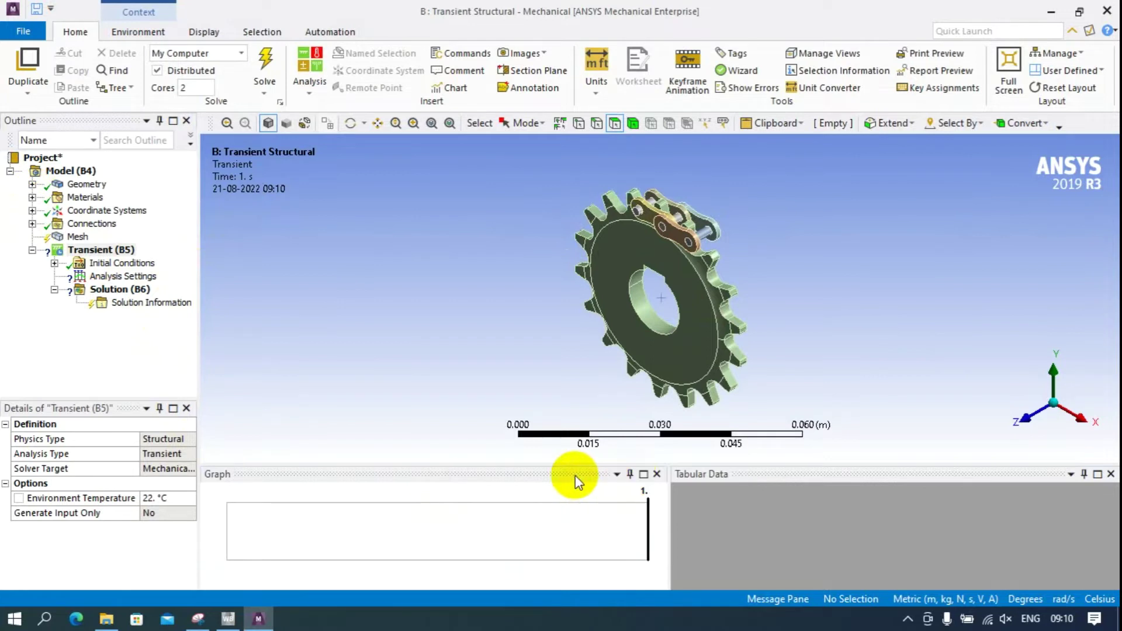
{"action": "left_click", "coordinate": [630, 476]}
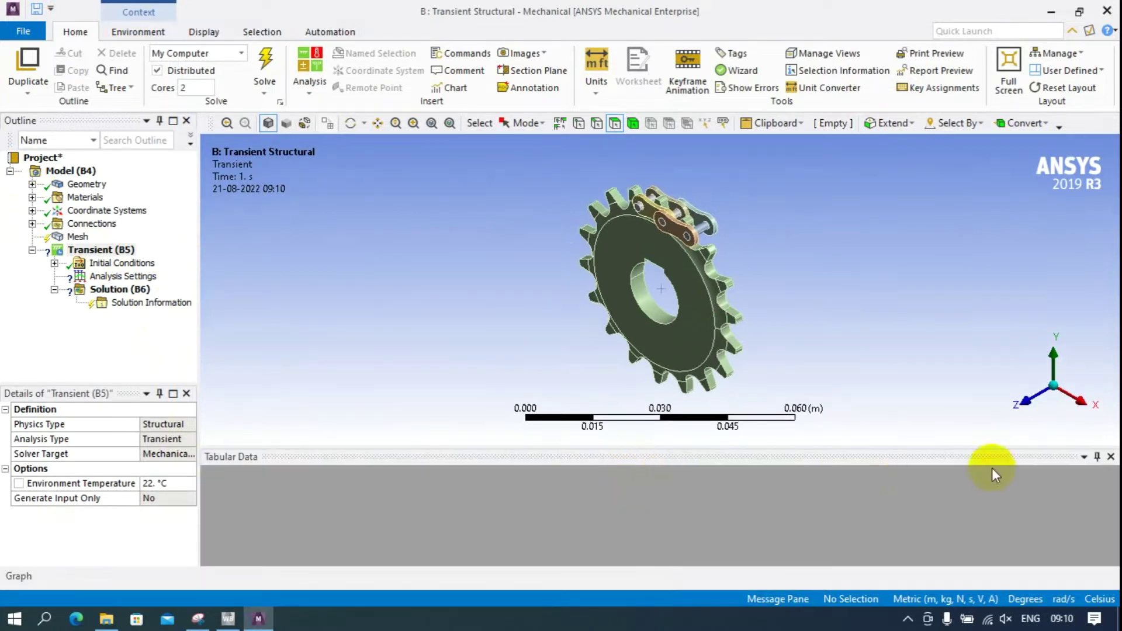
{"action": "left_click", "coordinate": [1095, 457]}
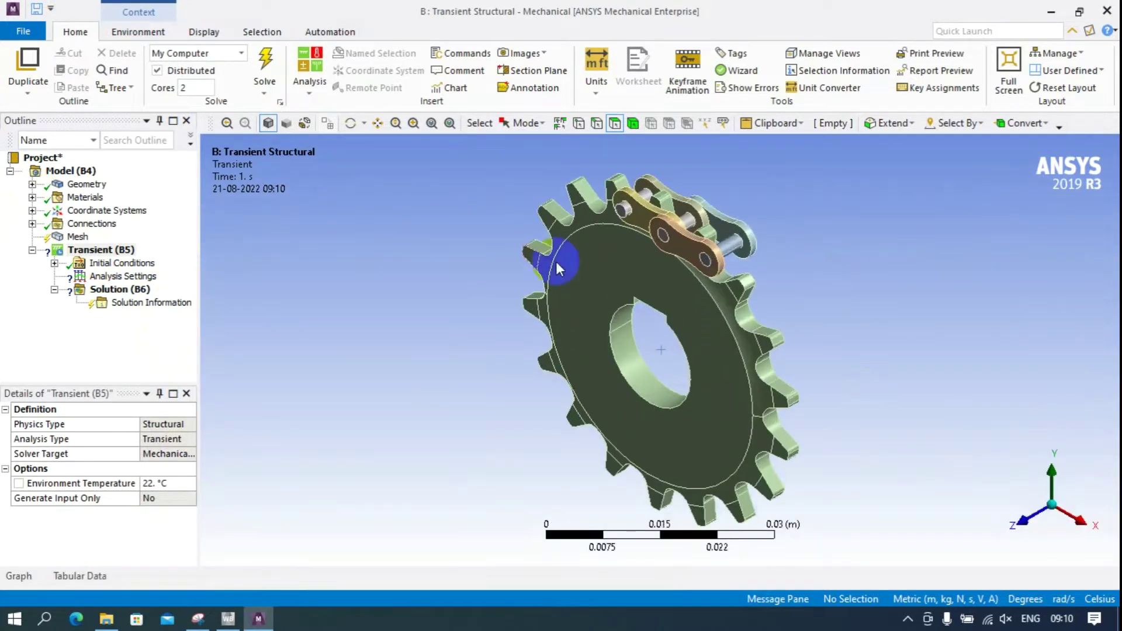
- Examine the automatically generated contact regions between the sprocket and chain parts, up to Contact Region 6
{"action": "left_click", "coordinate": [32, 223]}
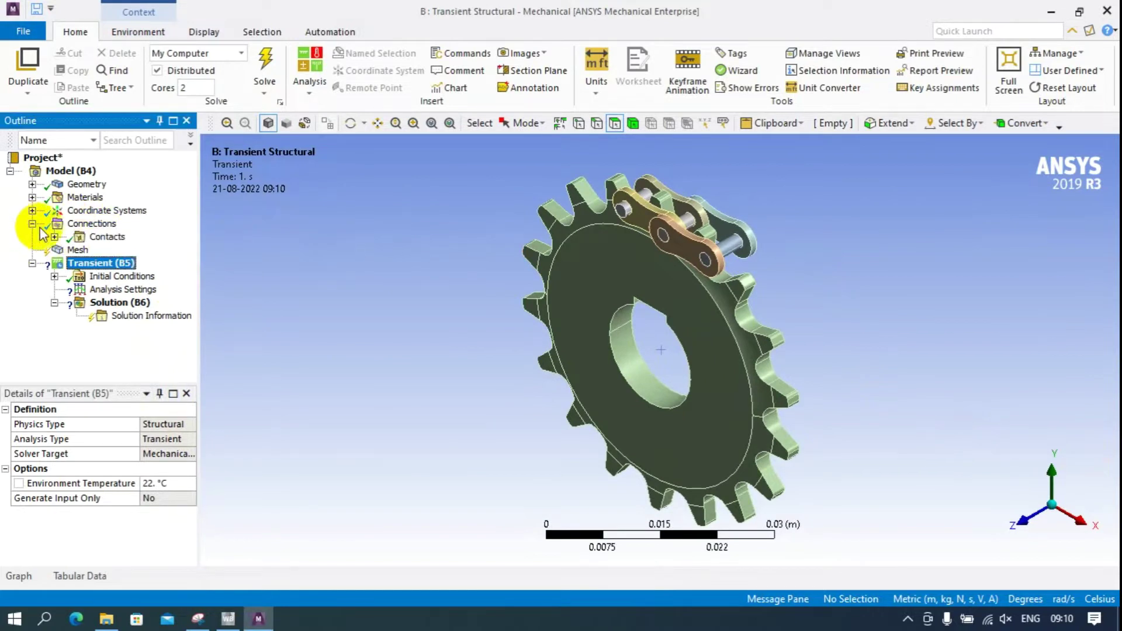
{"action": "left_click", "coordinate": [54, 236]}
{"action": "left_click", "coordinate": [136, 250]}
{"action": "left_click", "coordinate": [134, 264]}
{"action": "key", "text": "Down"}
{"action": "key", "text": "Down"}
{"action": "key", "text": "Down"}
{"action": "key", "text": "Down"}
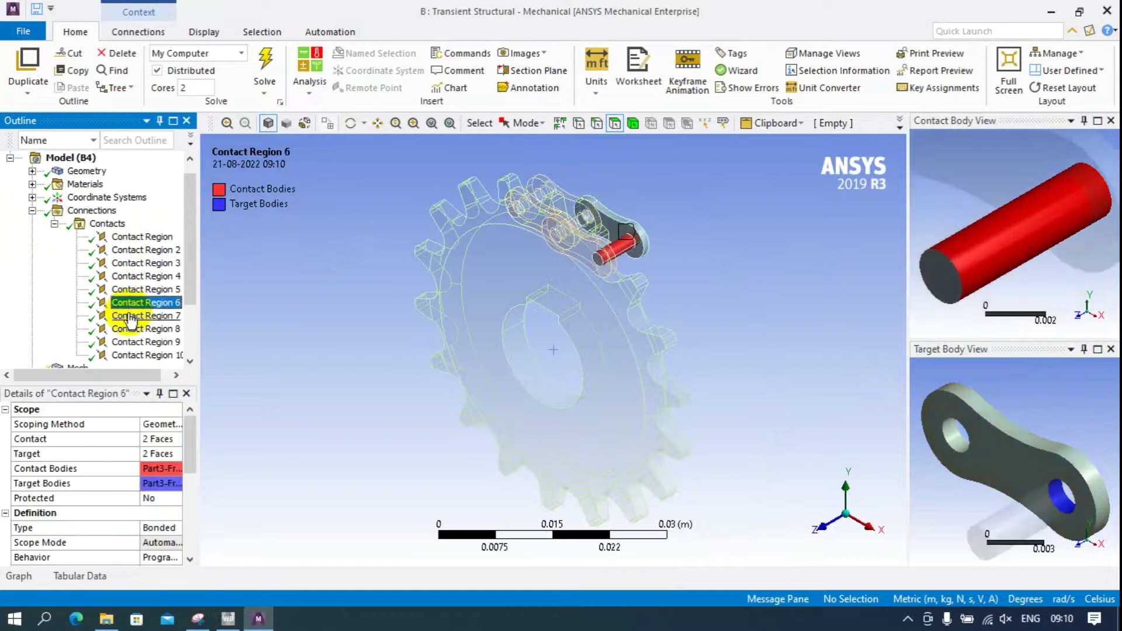
- Delete the whole Contacts group from the model's connections
{"action": "left_click", "coordinate": [54, 224]}
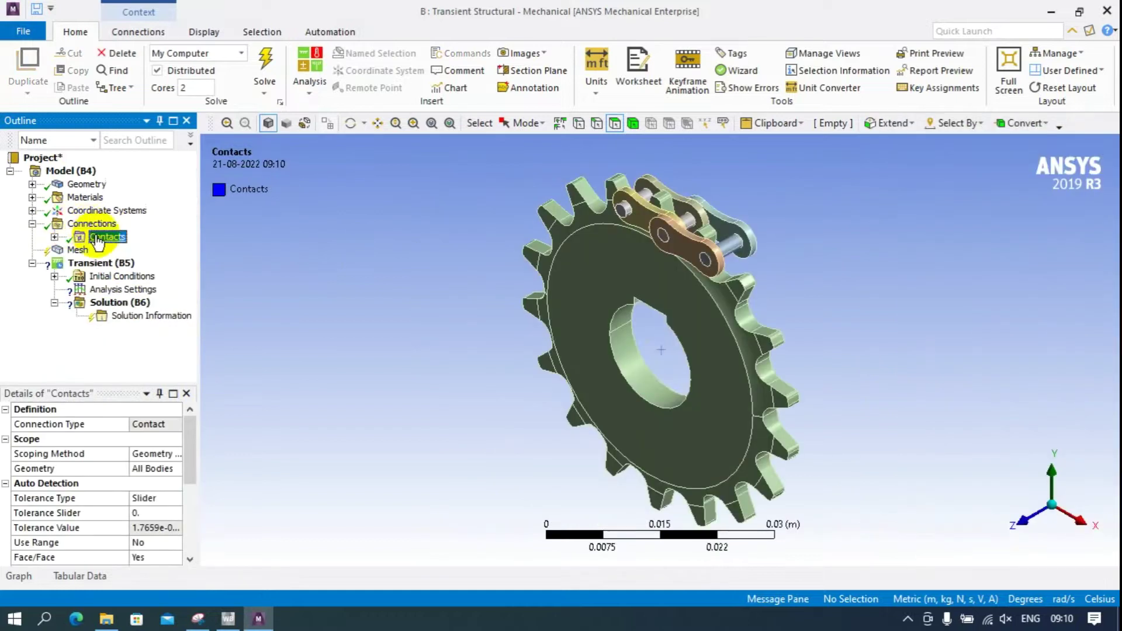
{"action": "right_click", "coordinate": [99, 237]}
{"action": "left_click", "coordinate": [138, 404]}
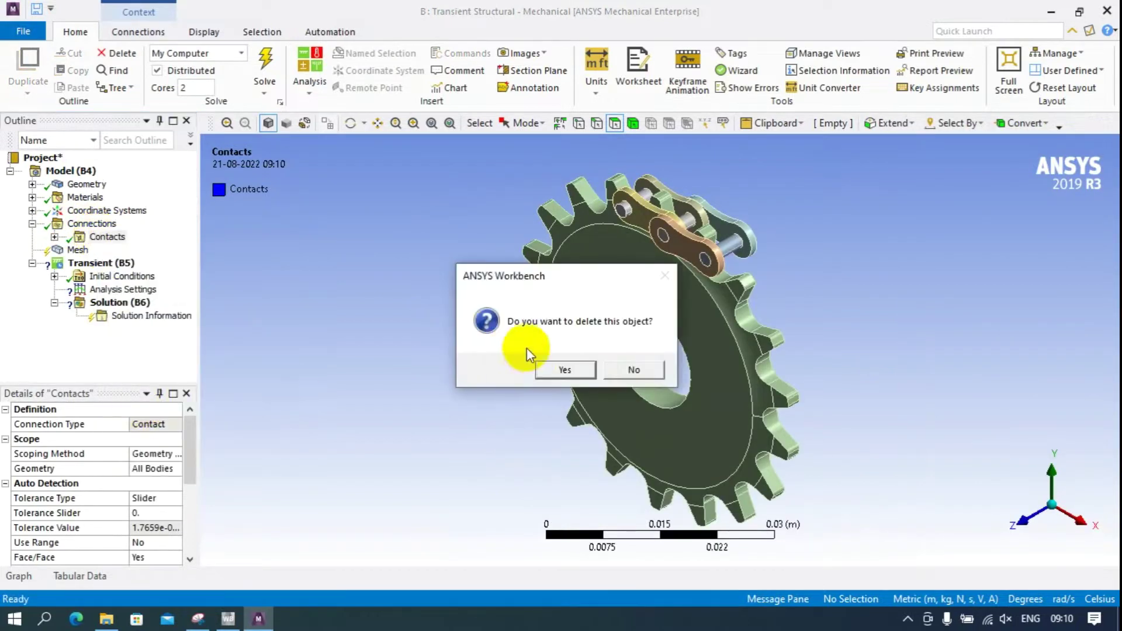
{"action": "left_click", "coordinate": [539, 374]}
- Insert a body-ground revolute joint and select the three cylindrical faces of the sprocket's bore
{"action": "left_click", "coordinate": [105, 223]}
{"action": "left_click", "coordinate": [805, 69]}
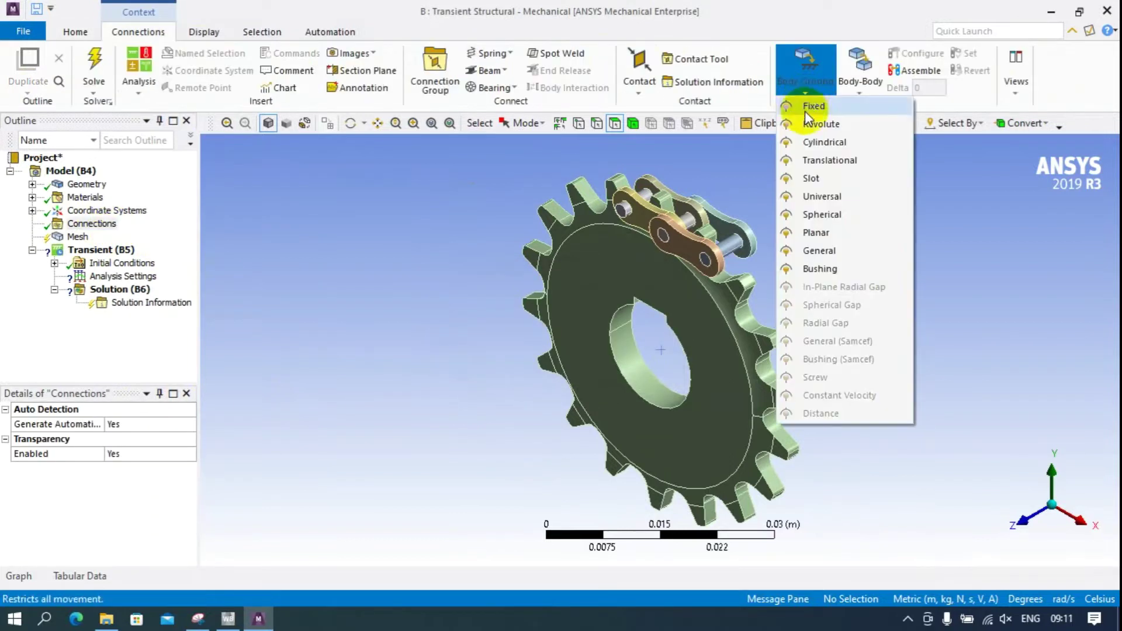
{"action": "left_click", "coordinate": [806, 128]}
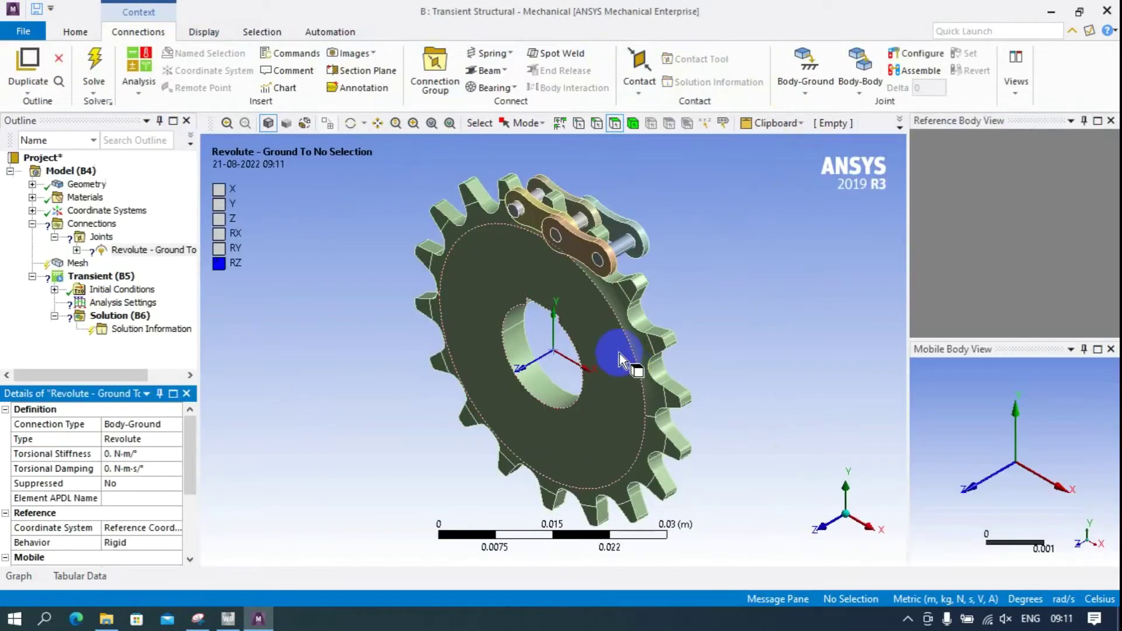
{"action": "left_click", "coordinate": [523, 367]}
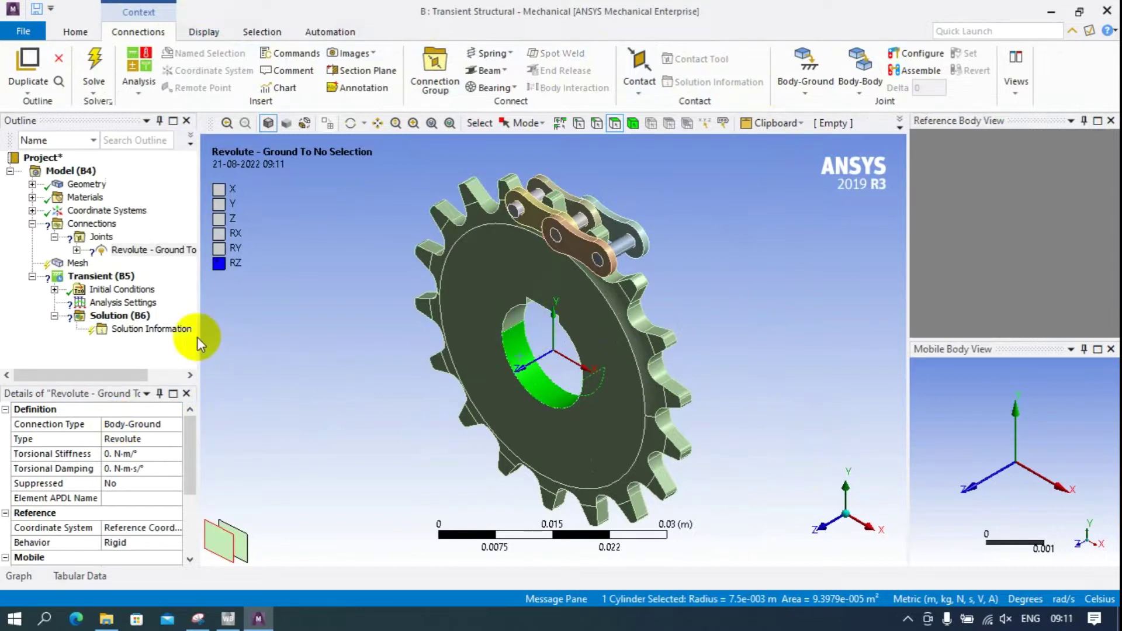
{"action": "left_click", "coordinate": [514, 340], "text": "ctrl"}
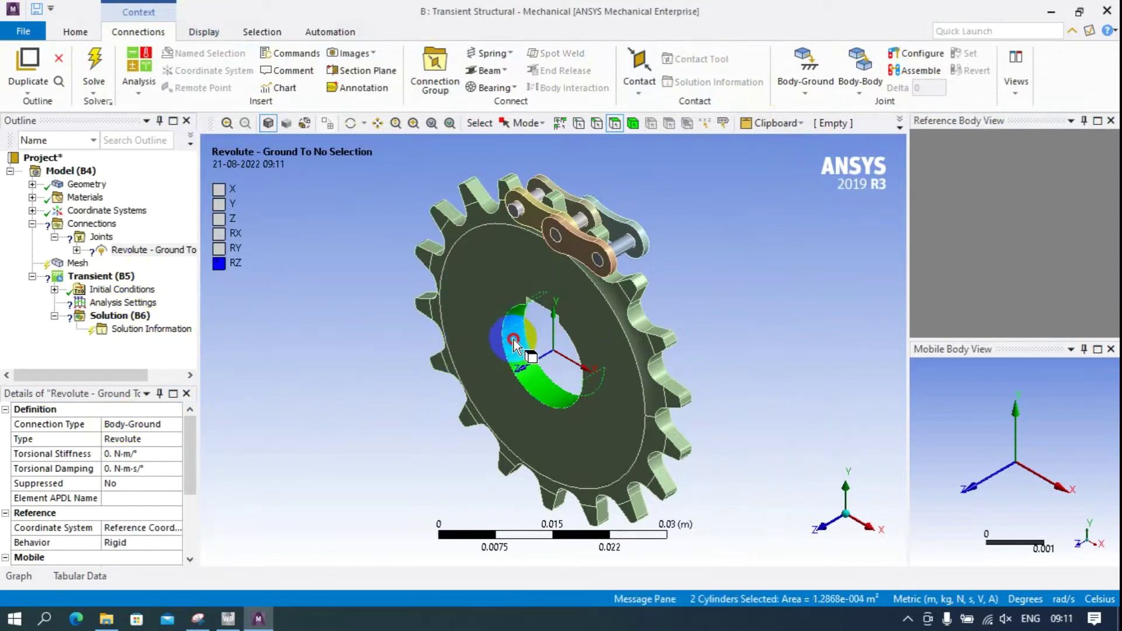
{"action": "middle_click_drag", "start_coordinate": [547, 334], "coordinate": [646, 331]}
{"action": "left_click", "coordinate": [628, 337], "text": "ctrl"}
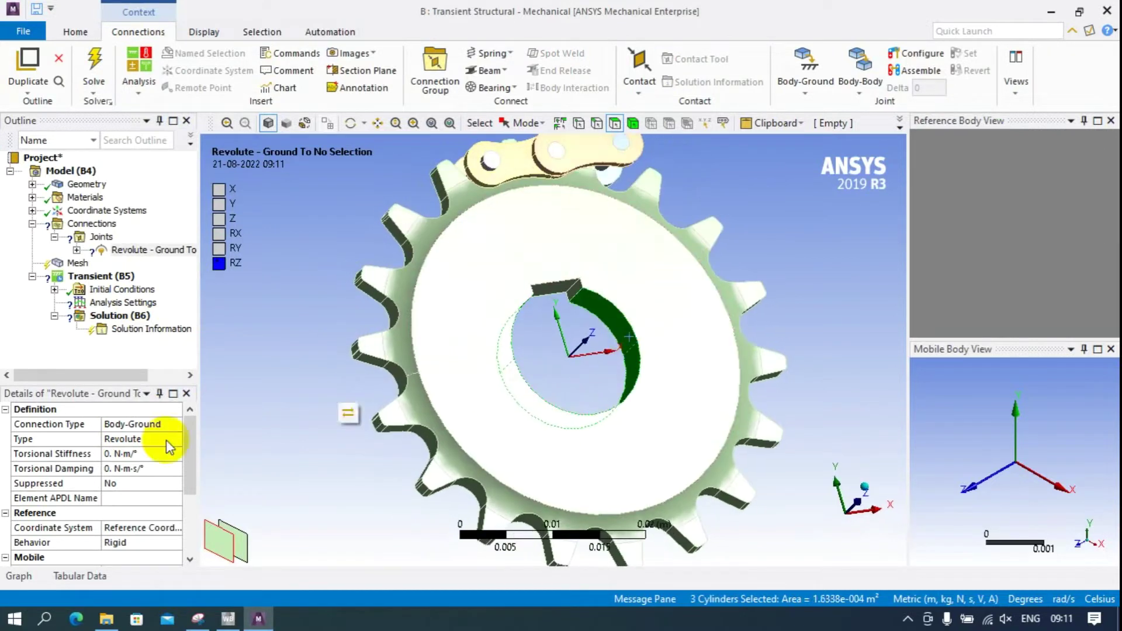
- Auto-hide the Reference and Mobile Body View panes and dock the joint's Details pane on the opposite side of the model view
{"action": "left_click", "coordinate": [1083, 121]}
{"action": "left_click", "coordinate": [1082, 121]}
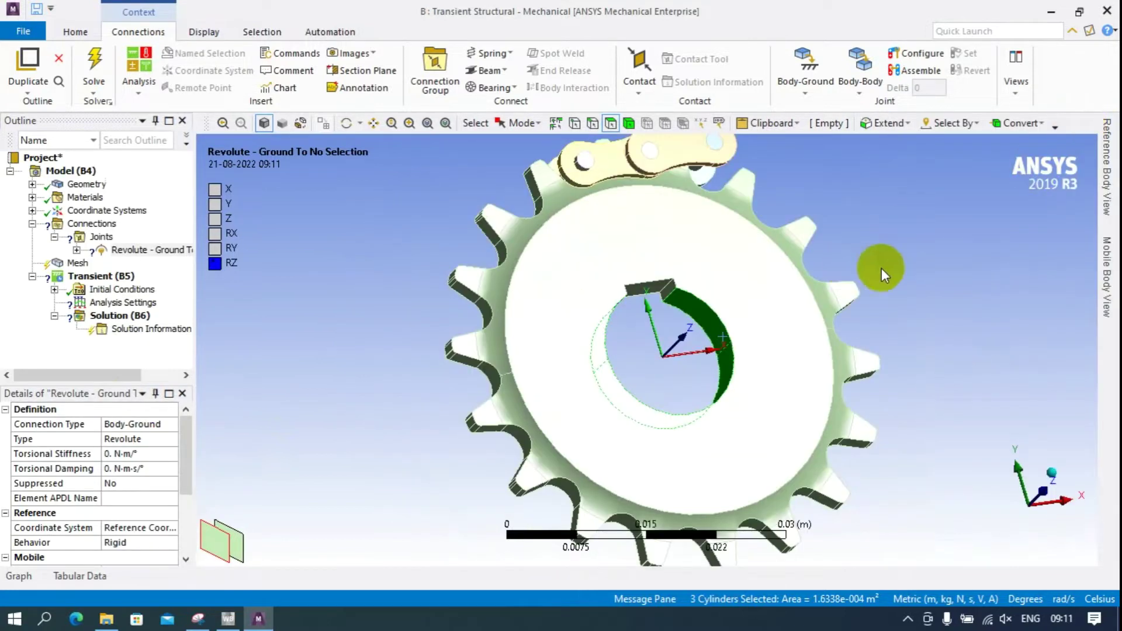
{"action": "left_click_drag", "start_coordinate": [51, 391], "coordinate": [1069, 342]}
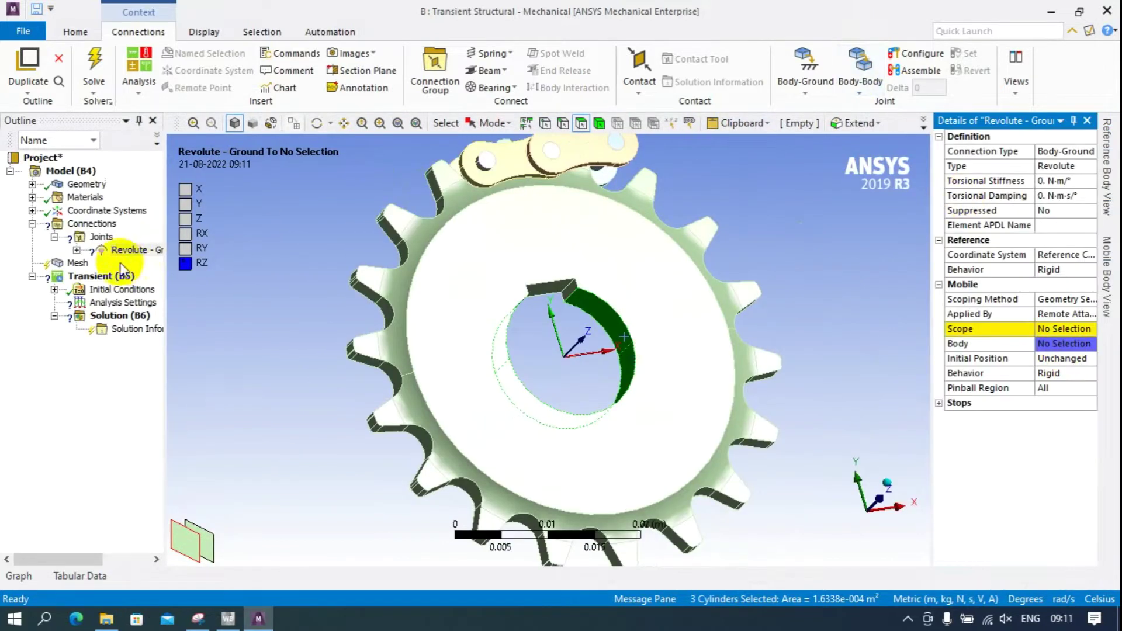
- Apply the three selected bore faces as the mobile scope of the ground revolute joint
{"action": "left_click", "coordinate": [1055, 330]}
{"action": "left_click", "coordinate": [1054, 332]}
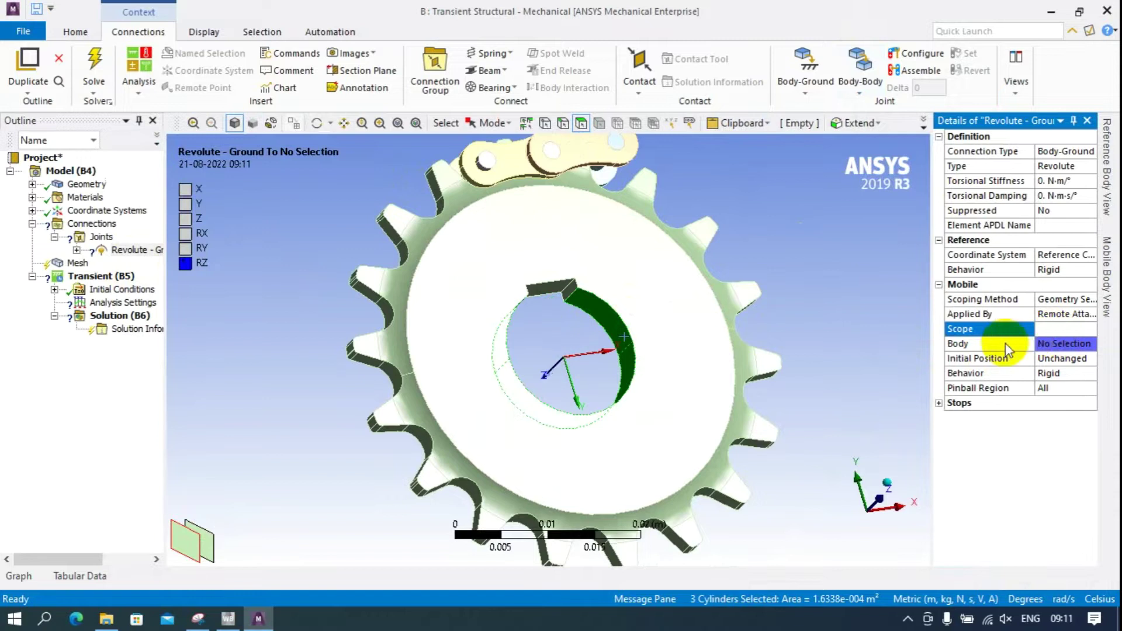
{"action": "middle_click_drag", "start_coordinate": [696, 228], "coordinate": [528, 298]}
{"action": "scroll", "coordinate": [529, 298], "scroll_direction": "down", "scroll_amount": 3}
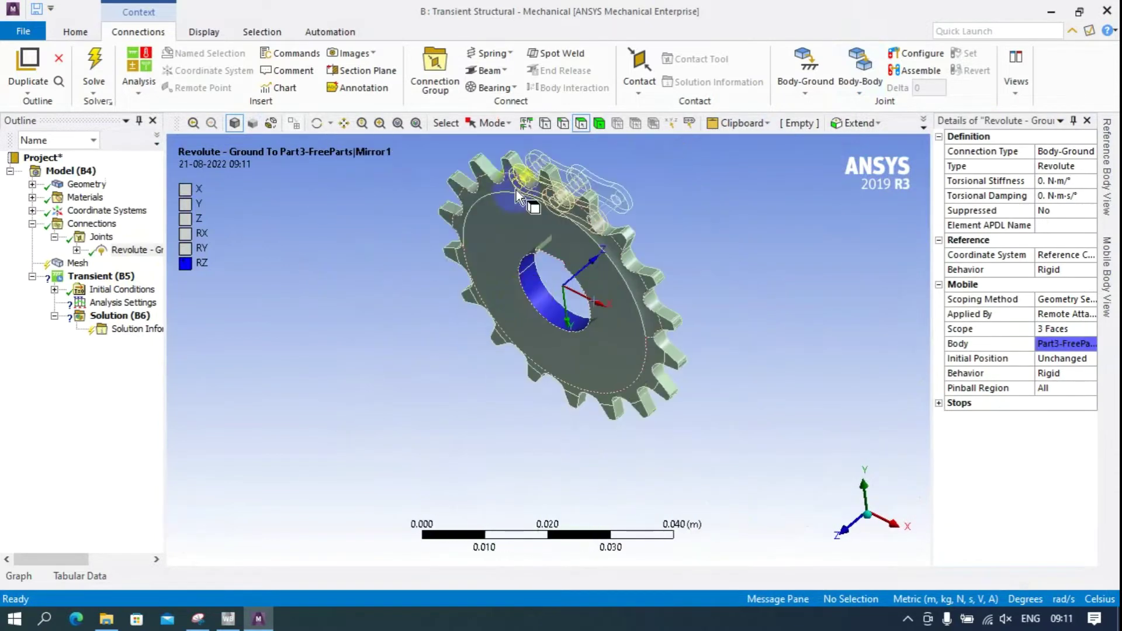
- Test the sprocket's rotation about its ground revolute joint with Configure, and leave the configuration mode
{"action": "left_click", "coordinate": [397, 126]}
{"action": "left_click", "coordinate": [131, 249]}
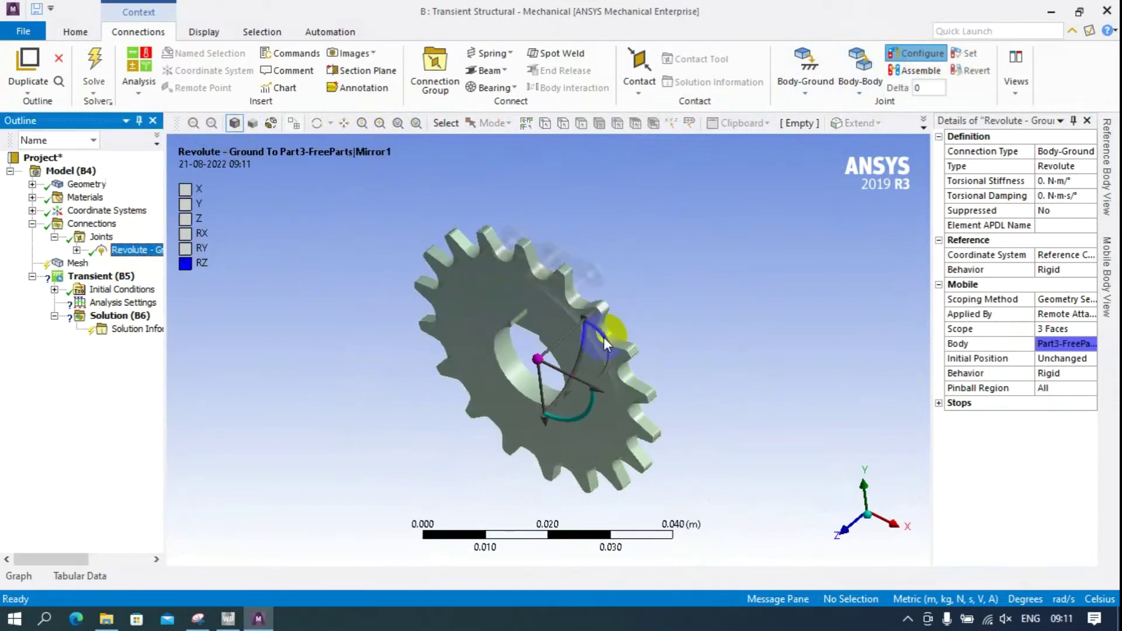
{"action": "mouse_move", "coordinate": [595, 407]}
{"action": "left_mouse_down"}
{"action": "mouse_move", "coordinate": [567, 379]}
{"action": "mouse_move", "coordinate": [499, 359]}
{"action": "mouse_move", "coordinate": [514, 419]}
{"action": "mouse_move", "coordinate": [587, 402]}
{"action": "left_mouse_up"}
{"action": "left_click", "coordinate": [739, 307]}
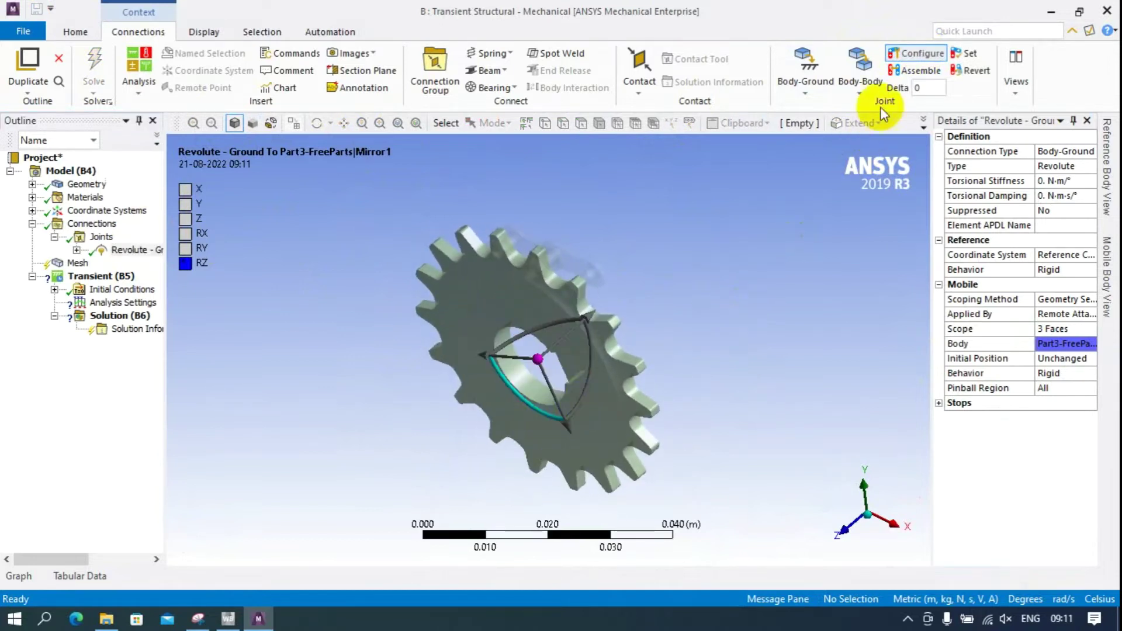
{"action": "left_click", "coordinate": [915, 53]}
- Insert a body-body revolute joint in the Joints group for the chain
{"action": "scroll", "coordinate": [597, 243], "scroll_direction": "up", "scroll_amount": 4}
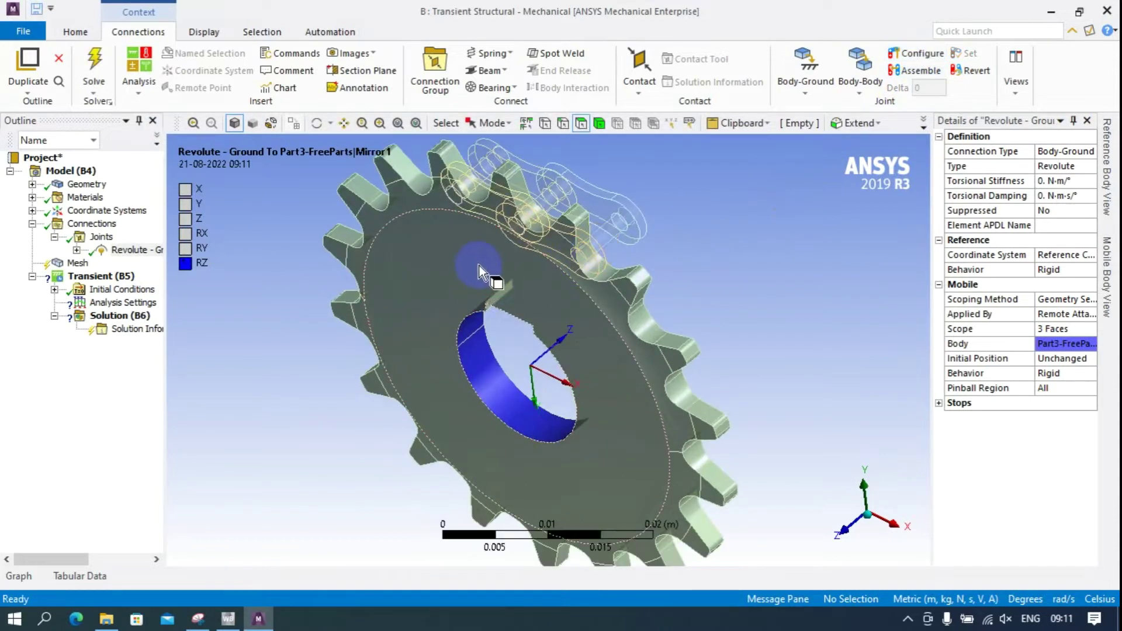
{"action": "middle_click_drag", "start_coordinate": [508, 240], "coordinate": [510, 366], "text": "ctrl"}
{"action": "scroll", "coordinate": [511, 366], "scroll_direction": "up", "scroll_amount": 2}
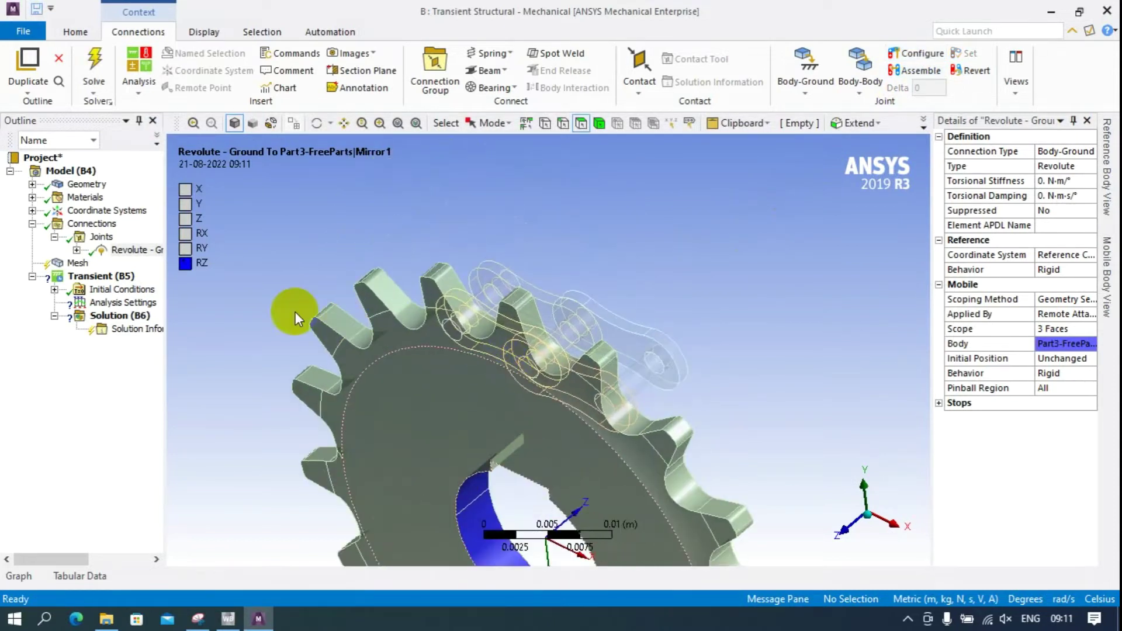
{"action": "left_click", "coordinate": [99, 237]}
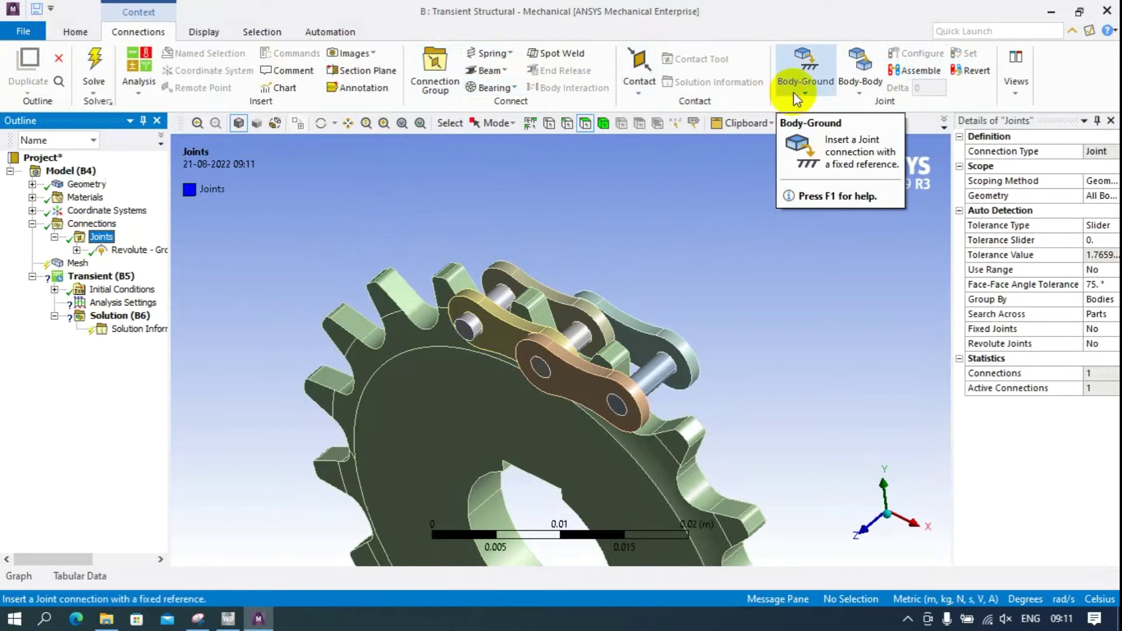
{"action": "left_click", "coordinate": [859, 91]}
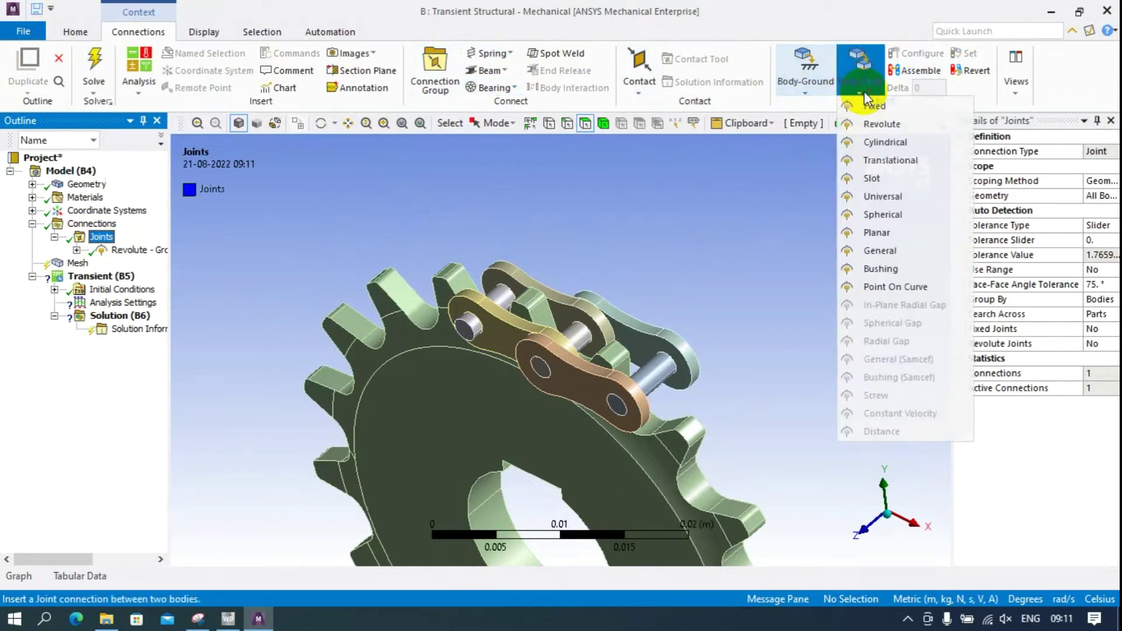
{"action": "left_click", "coordinate": [866, 124]}
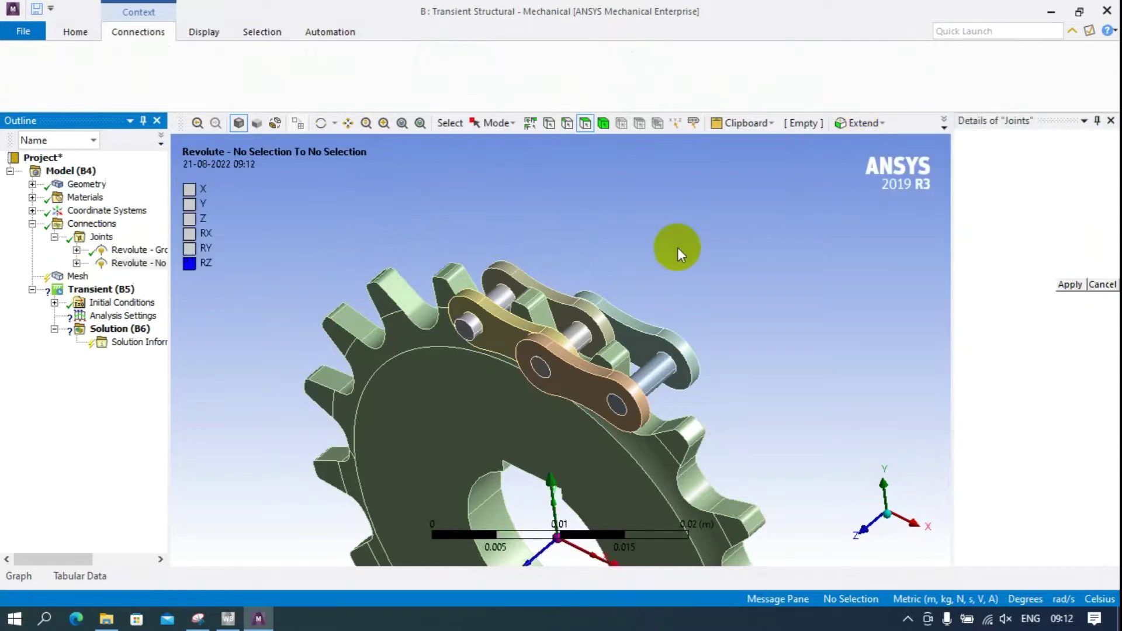
- Apply the two cylindrical faces of the chain's uppermost pin as the reference scope of the body-body revolute joint
{"action": "scroll", "coordinate": [424, 310], "scroll_direction": "up", "scroll_amount": 2}
{"action": "mouse_move", "coordinate": [432, 314]}
{"action": "middle_mouse_down"}
{"action": "mouse_move", "coordinate": [421, 295]}
{"action": "mouse_move", "coordinate": [458, 318]}
{"action": "mouse_move", "coordinate": [437, 291]}
{"action": "mouse_move", "coordinate": [428, 295]}
{"action": "middle_mouse_up"}
{"action": "left_click", "coordinate": [430, 299]}
{"action": "left_click", "coordinate": [435, 307], "text": "ctrl"}
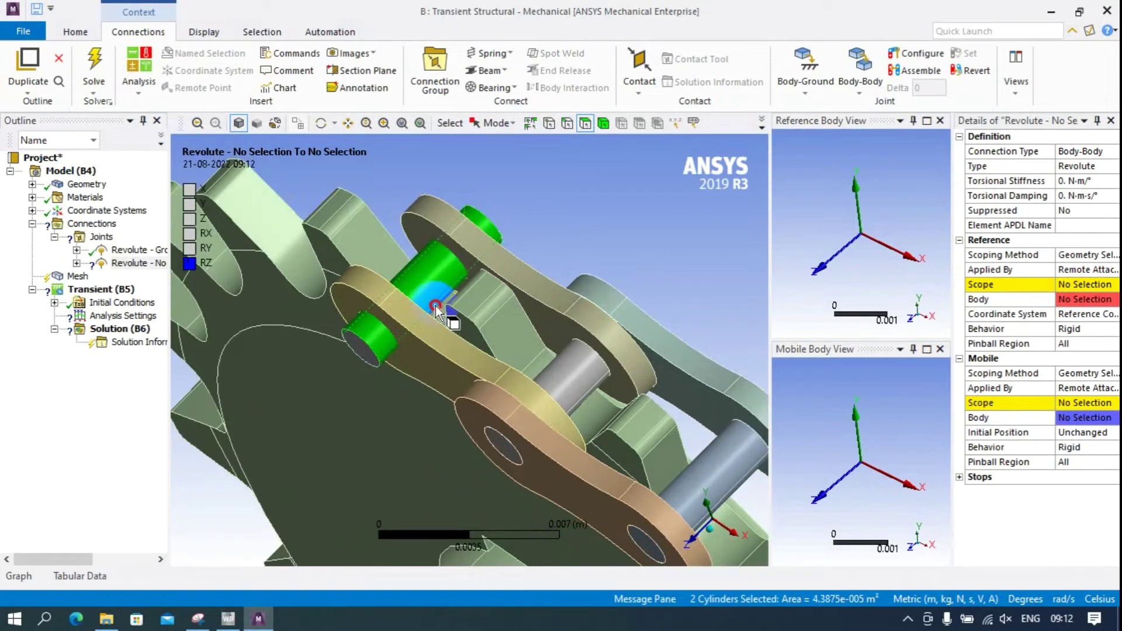
{"action": "left_click", "coordinate": [1084, 284]}
{"action": "left_click", "coordinate": [1072, 284]}
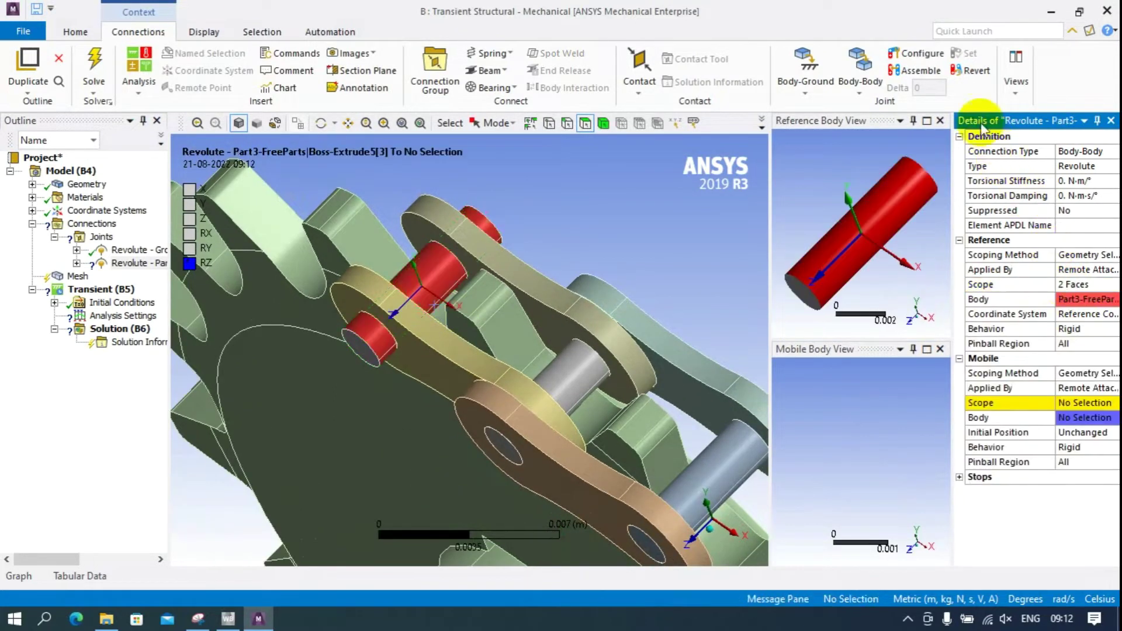
- Turn off the body views and apply the sprocket's cylindrical tooth-gap face beneath the uppermost pin as the joint's mobile scope
{"action": "left_click", "coordinate": [1016, 79]}
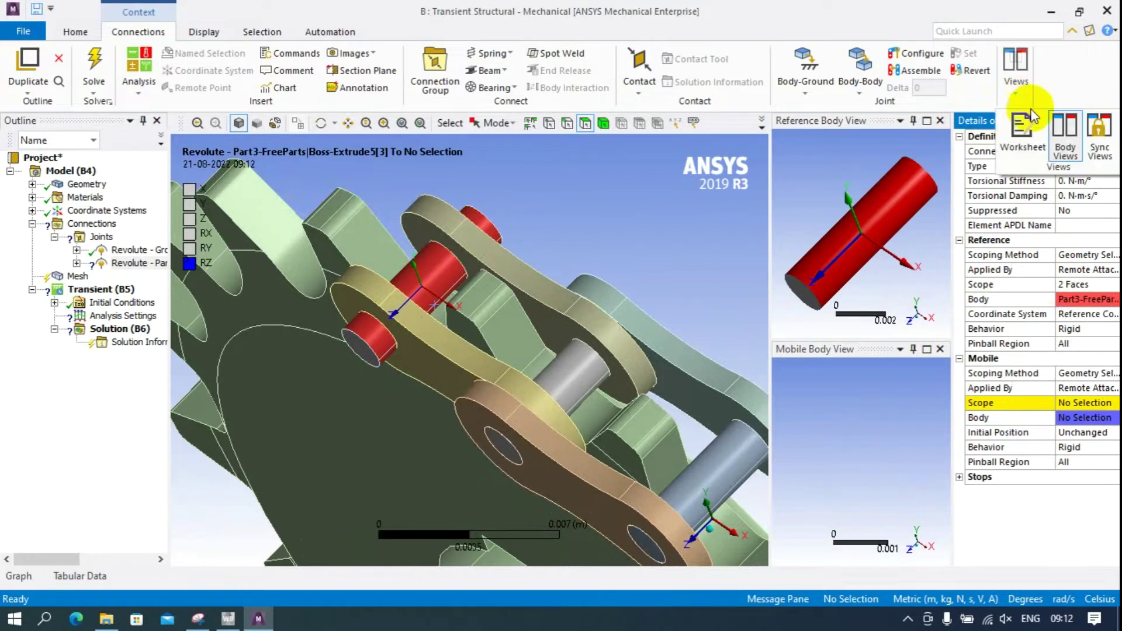
{"action": "left_click", "coordinate": [1067, 148]}
{"action": "middle_click_drag", "start_coordinate": [578, 315], "coordinate": [559, 319]}
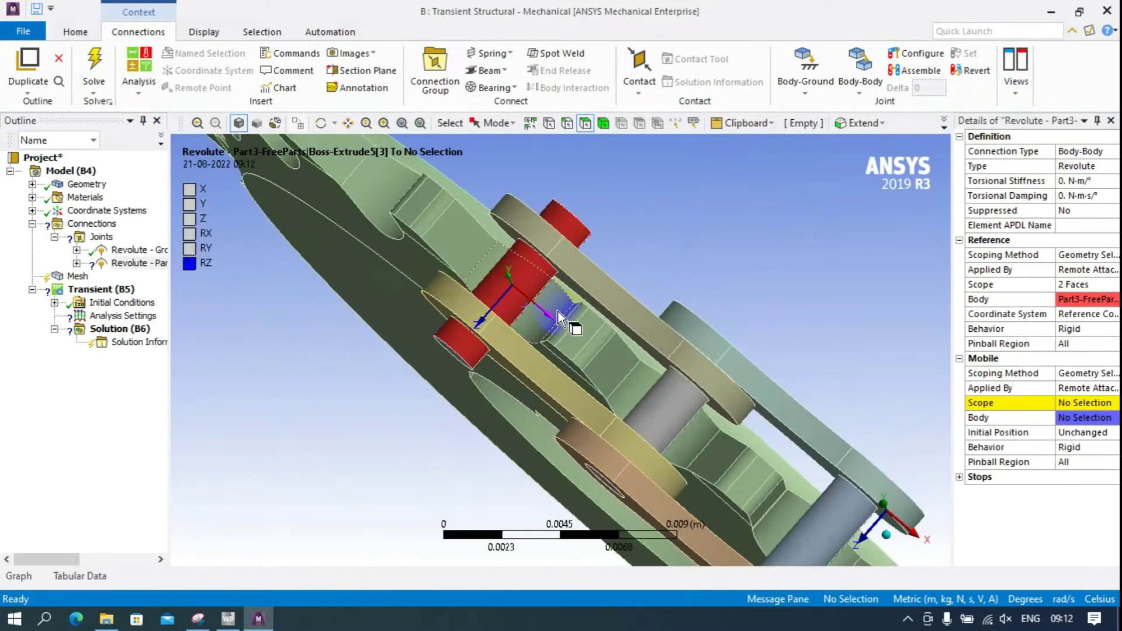
{"action": "left_click", "coordinate": [541, 313]}
{"action": "left_click", "coordinate": [1071, 402]}
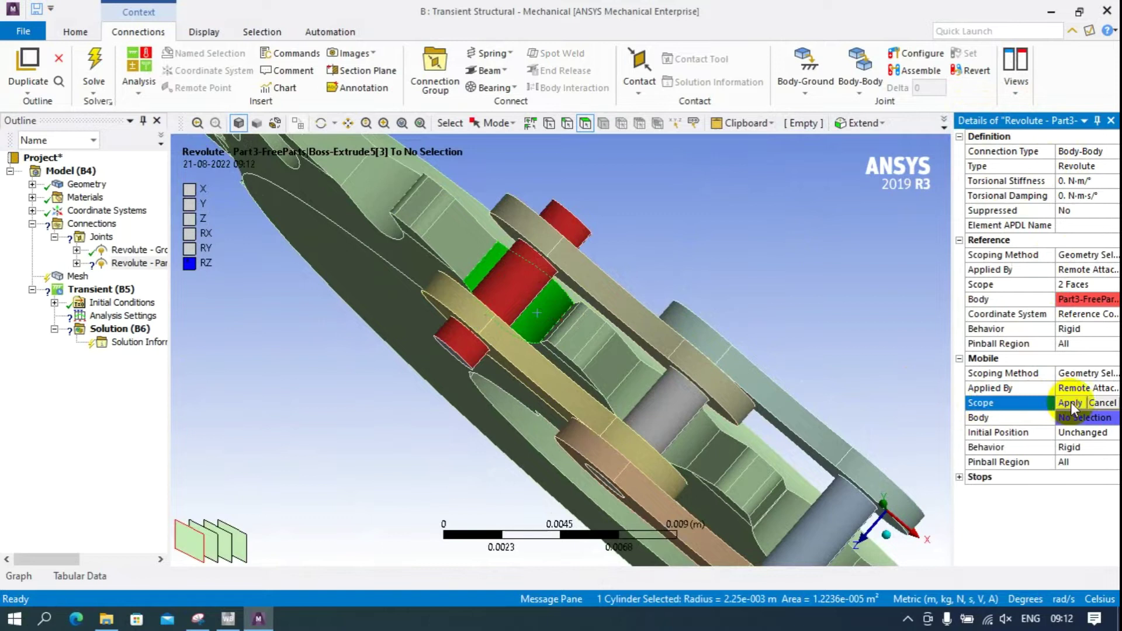
{"action": "left_click", "coordinate": [1071, 402]}
- Insert another body-body revolute joint and apply the uppermost pin's two cylindrical faces as its reference scope
{"action": "scroll", "coordinate": [669, 247], "scroll_direction": "up", "scroll_amount": 6}
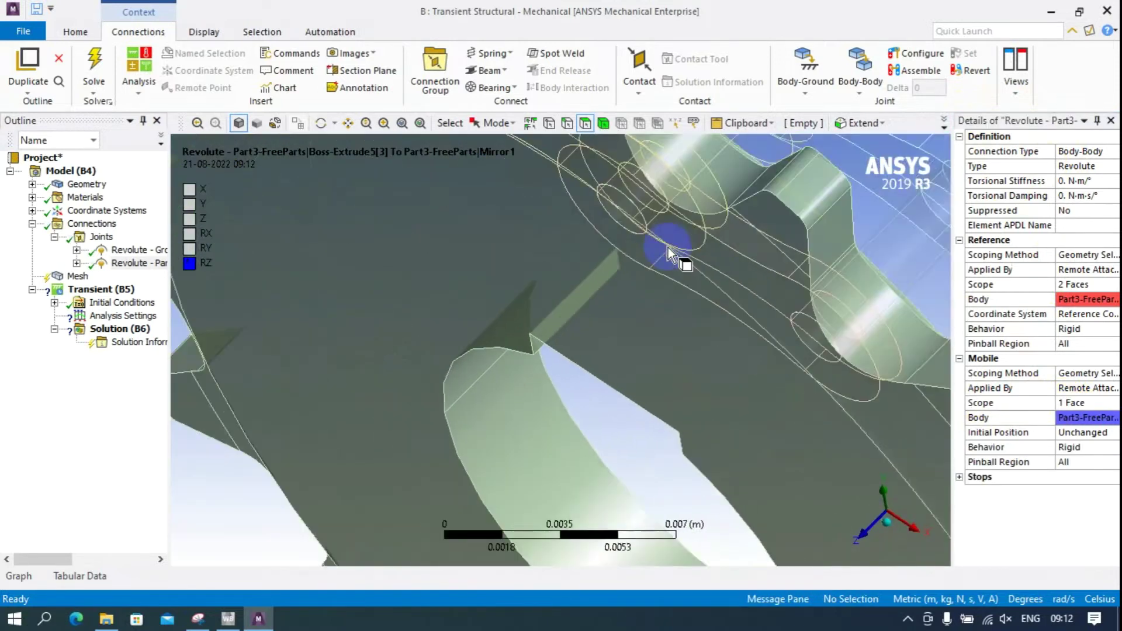
{"action": "scroll", "coordinate": [668, 247], "scroll_direction": "down", "scroll_amount": 4}
{"action": "middle_click_drag", "start_coordinate": [634, 244], "coordinate": [589, 398], "text": "ctrl"}
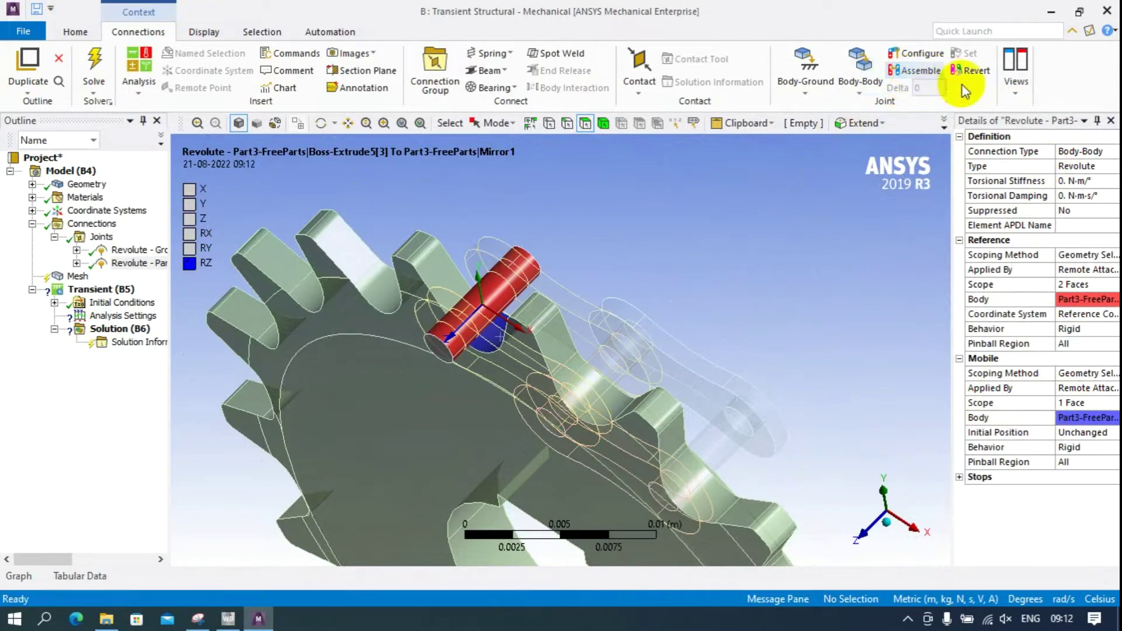
{"action": "left_click", "coordinate": [878, 89]}
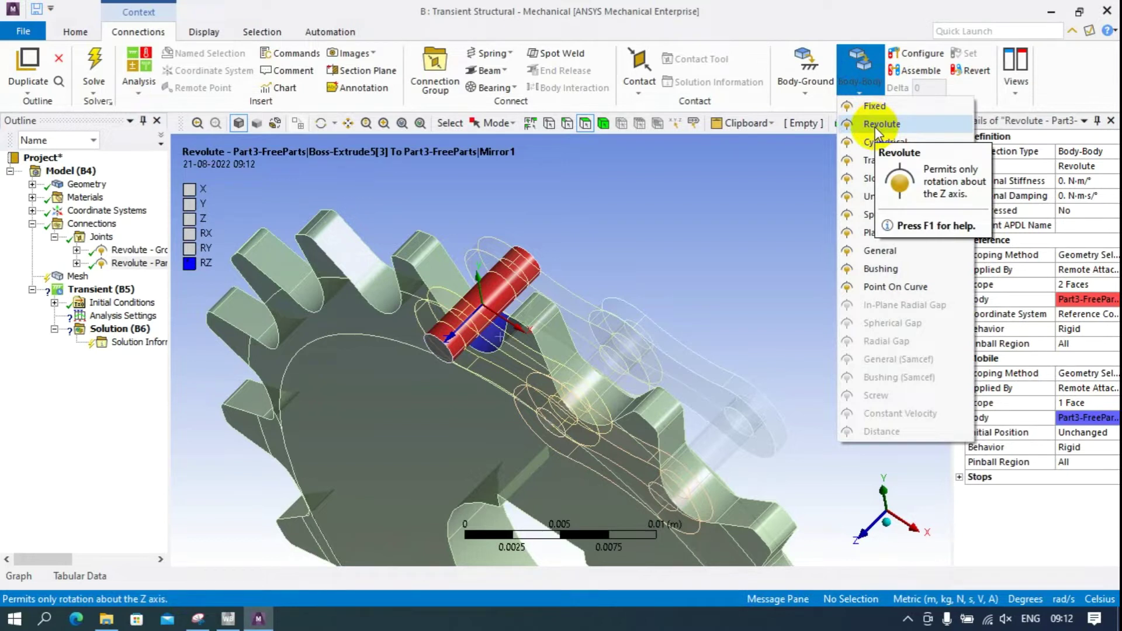
{"action": "left_click", "coordinate": [735, 129]}
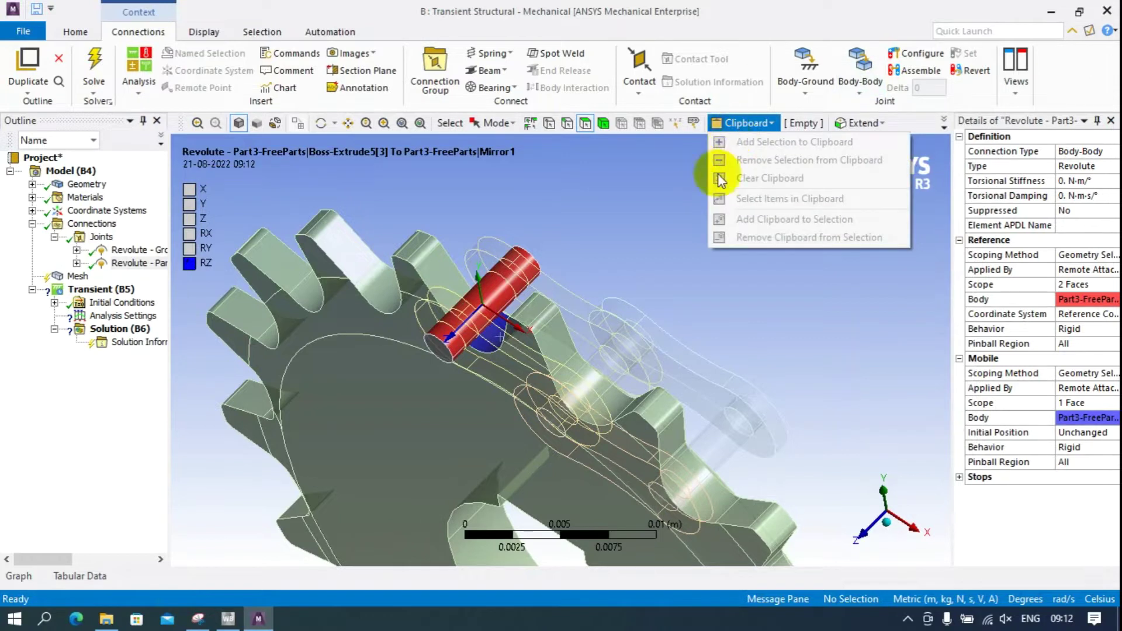
{"action": "left_click", "coordinate": [857, 88]}
{"action": "left_click", "coordinate": [858, 88]}
{"action": "left_click", "coordinate": [861, 123]}
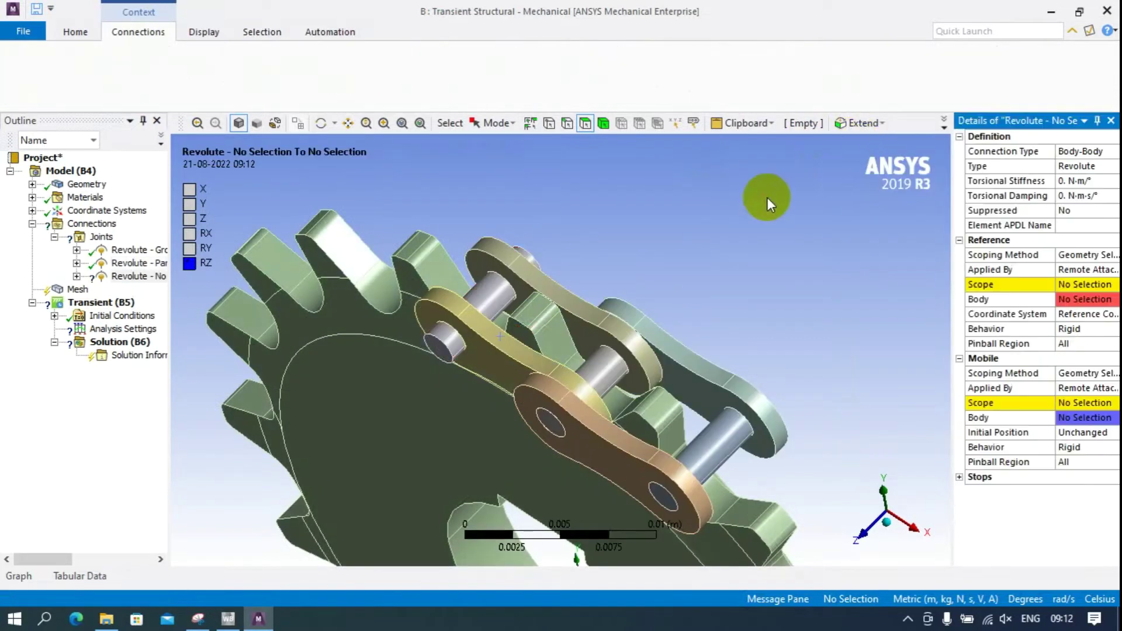
{"action": "left_click", "coordinate": [459, 354]}
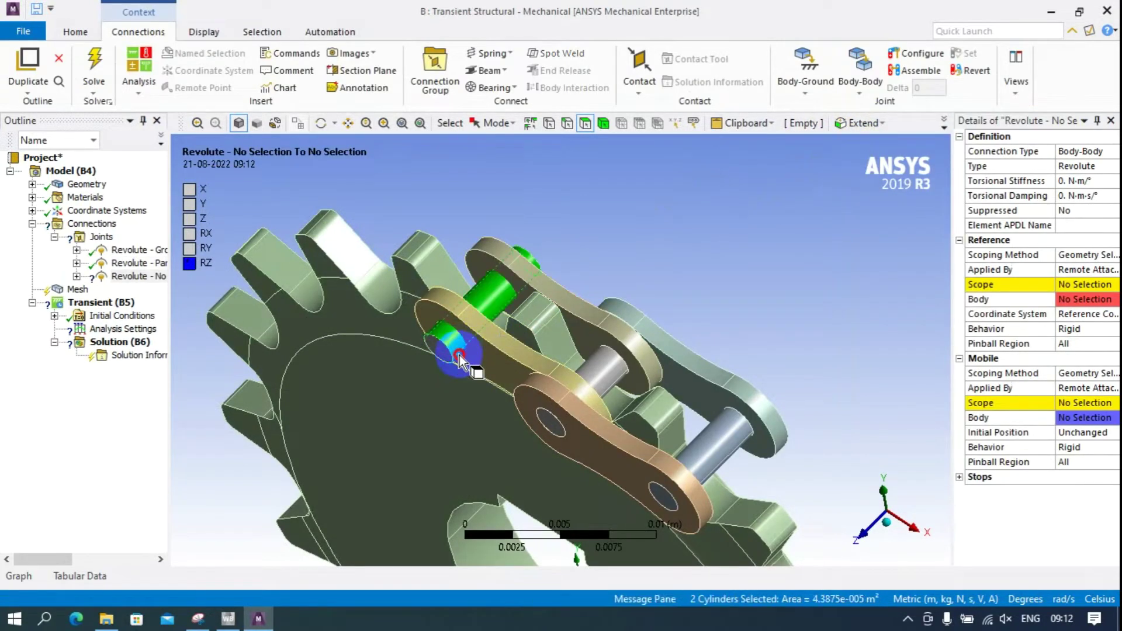
{"action": "left_click", "coordinate": [1075, 284]}
{"action": "left_click", "coordinate": [1073, 284]}
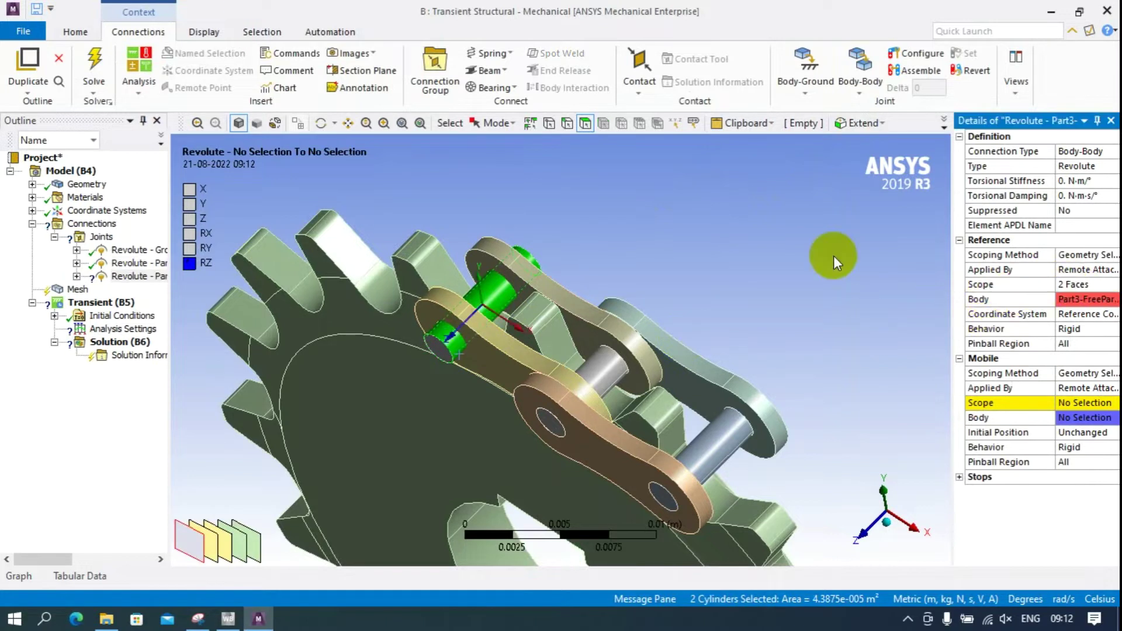
- Duplicate the revolute joint that has only the uppermost pin as its reference
{"action": "left_click", "coordinate": [137, 280]}
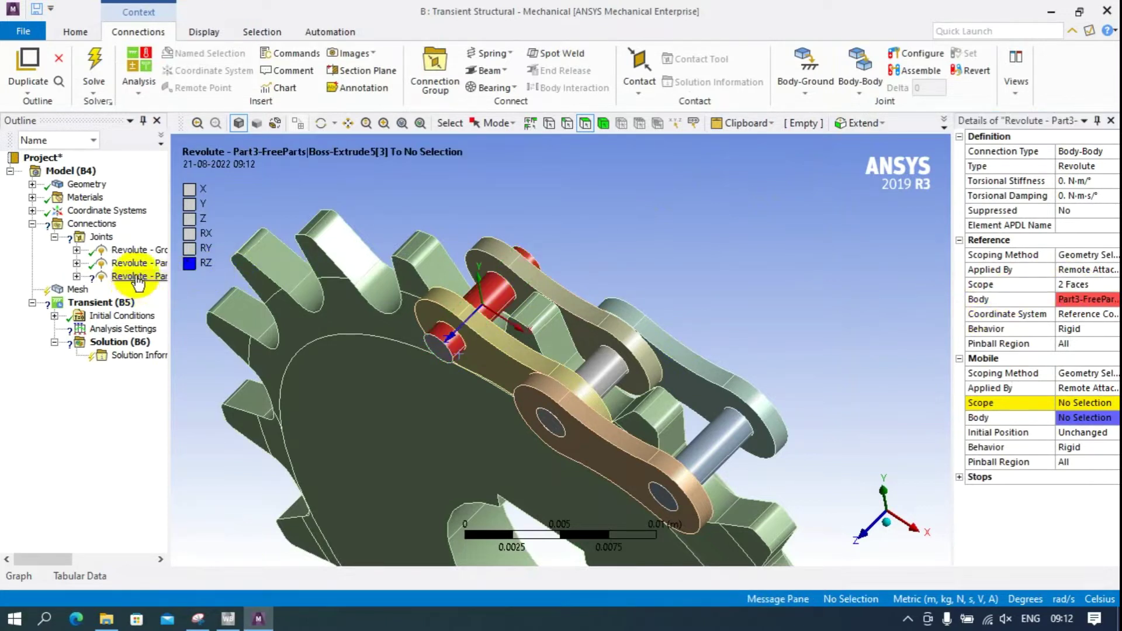
{"action": "right_click", "coordinate": [135, 277]}
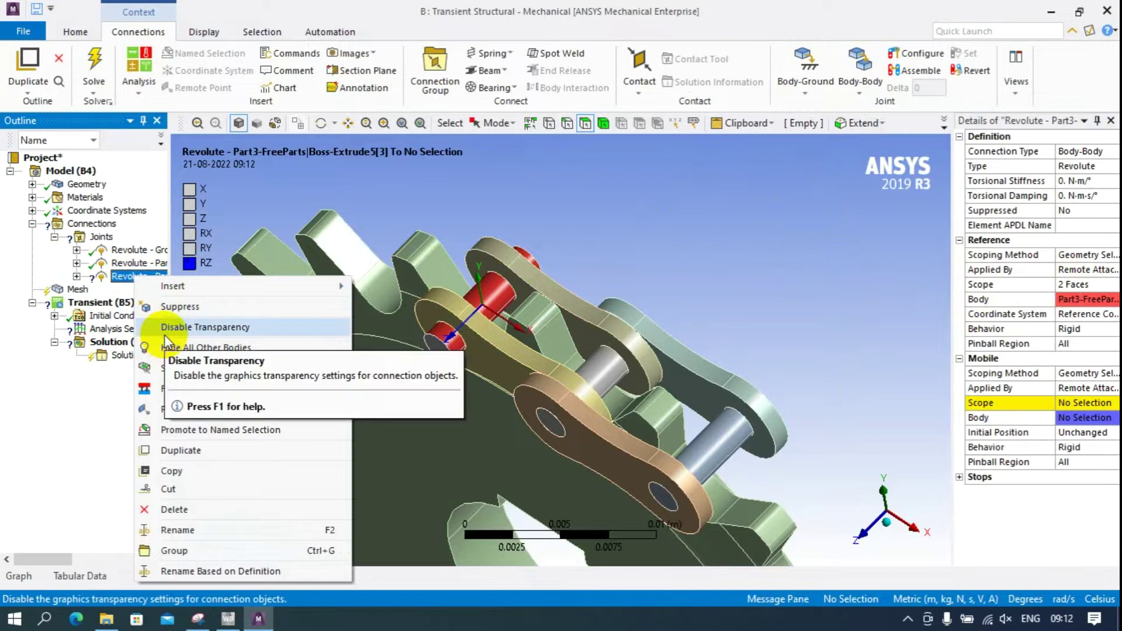
{"action": "left_click", "coordinate": [163, 450]}
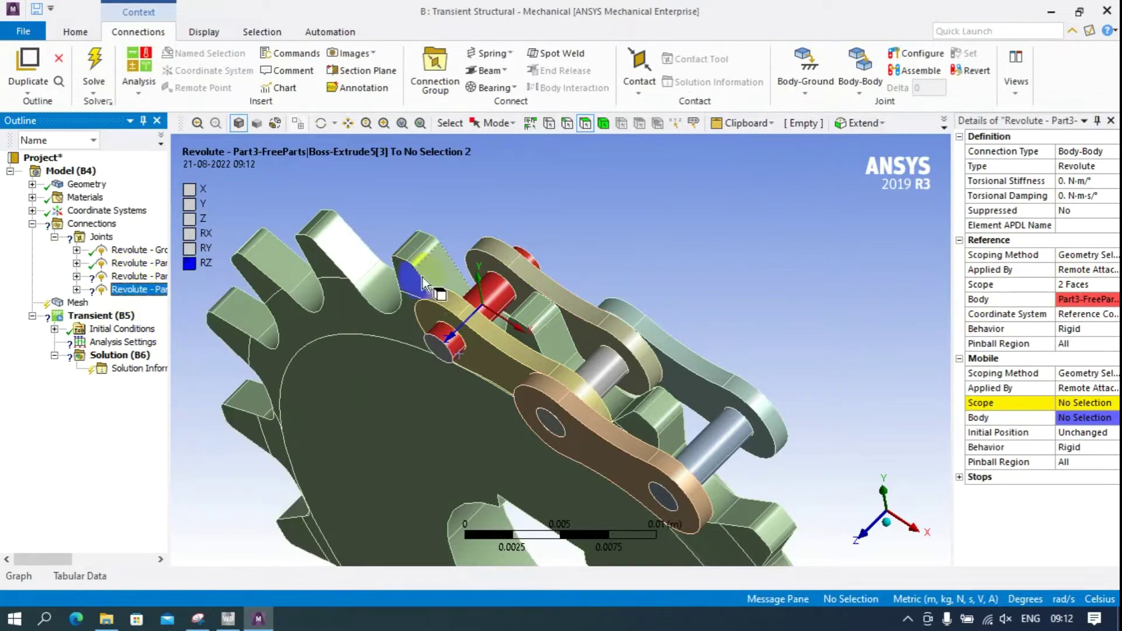
- Select the middle chain pin's two cylindrical faces and insert a body-body revolute joint from them
{"action": "left_click", "coordinate": [602, 376]}
{"action": "left_click", "coordinate": [709, 353]}
{"action": "left_click", "coordinate": [605, 381]}
{"action": "left_click", "coordinate": [609, 390], "text": "ctrl"}
{"action": "left_click", "coordinate": [864, 77]}
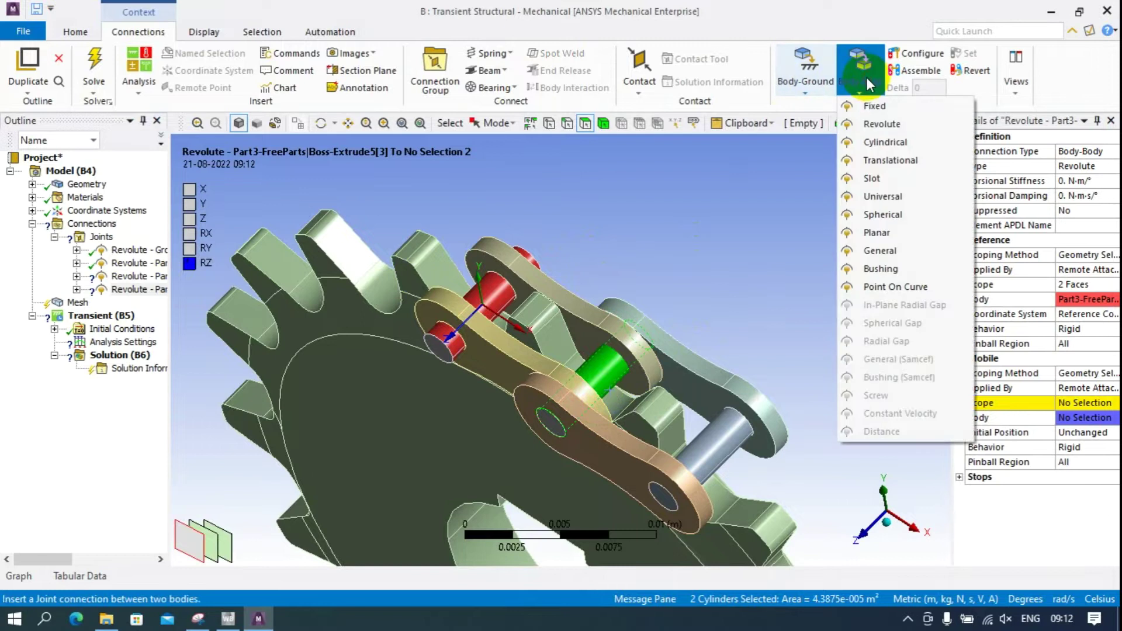
{"action": "left_click", "coordinate": [863, 122]}
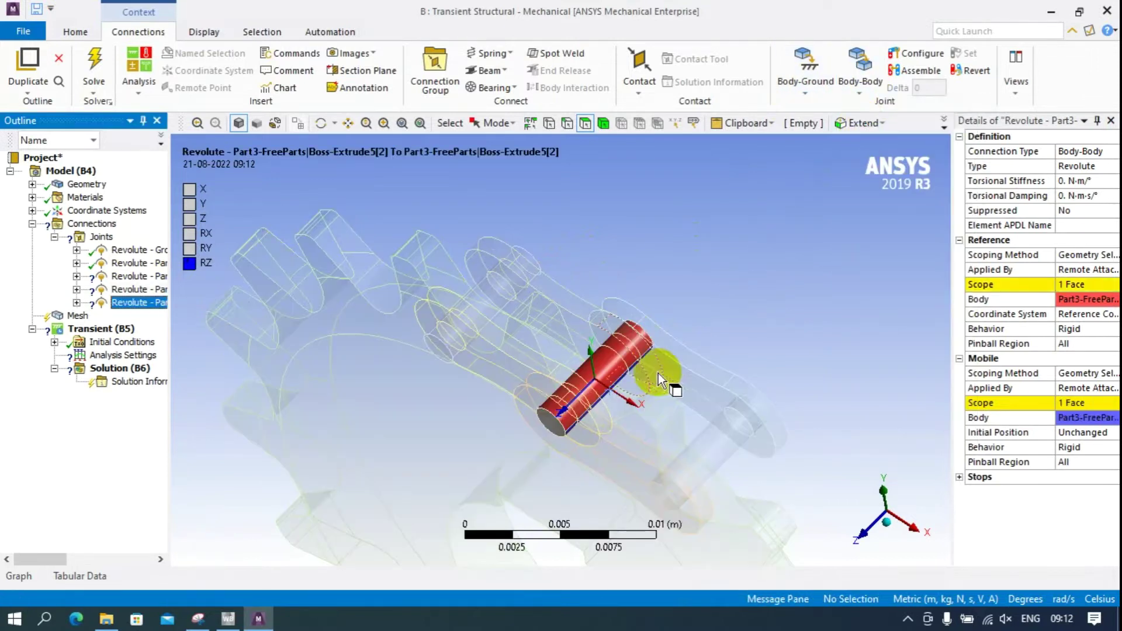
- Apply both cylindrical faces of the middle pin as the reference scope of its revolute joint
{"action": "left_click_drag", "start_coordinate": [615, 378], "coordinate": [616, 386]}
{"action": "left_click", "coordinate": [775, 309]}
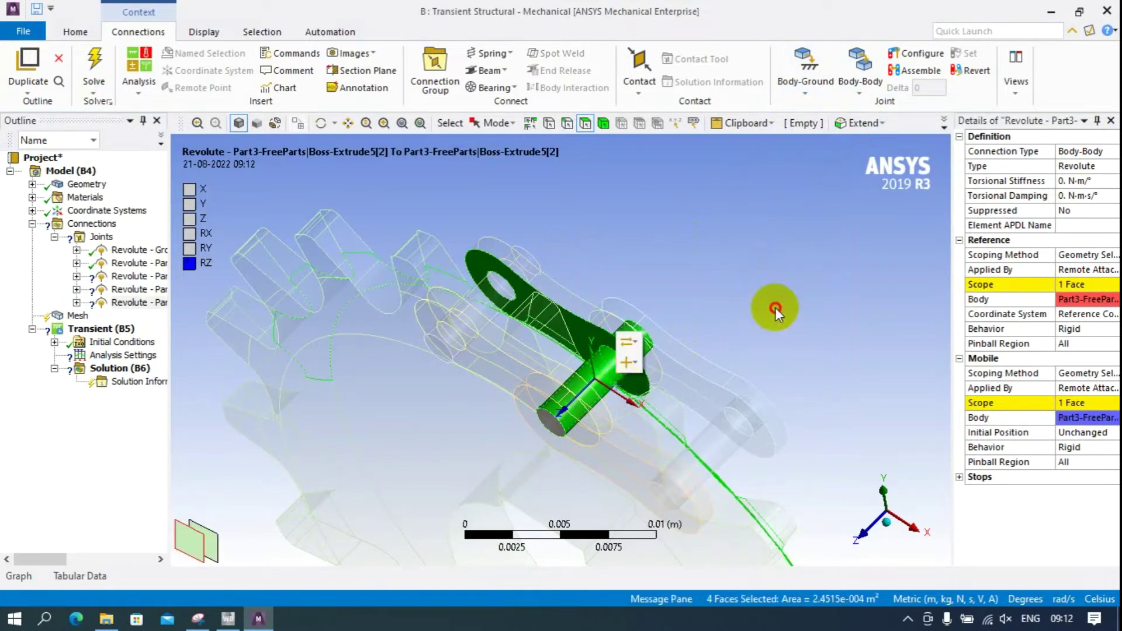
{"action": "scroll", "coordinate": [630, 377], "scroll_direction": "up", "scroll_amount": 3}
{"action": "scroll", "coordinate": [630, 378], "scroll_direction": "up", "scroll_amount": 4}
{"action": "left_click", "coordinate": [689, 415]}
{"action": "left_click", "coordinate": [688, 421], "text": "ctrl"}
{"action": "left_click", "coordinate": [1069, 287]}
{"action": "left_click", "coordinate": [1069, 287]}
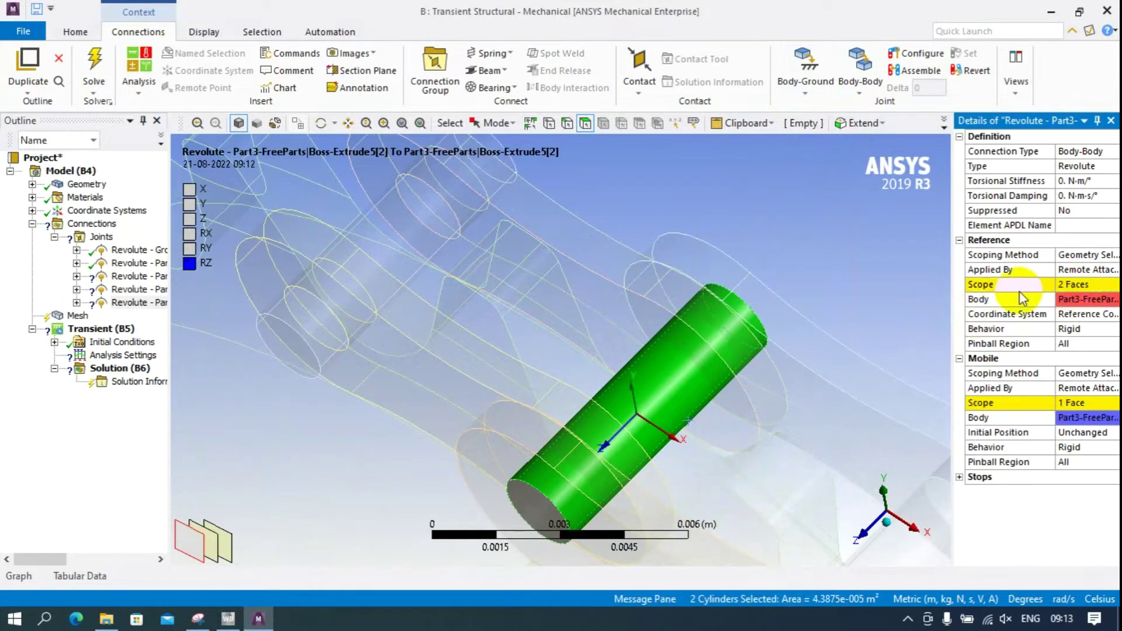
- Duplicate the middle pin's revolute joint
{"action": "scroll", "coordinate": [727, 260], "scroll_direction": "down", "scroll_amount": 1}
{"action": "scroll", "coordinate": [720, 259], "scroll_direction": "down", "scroll_amount": 2}
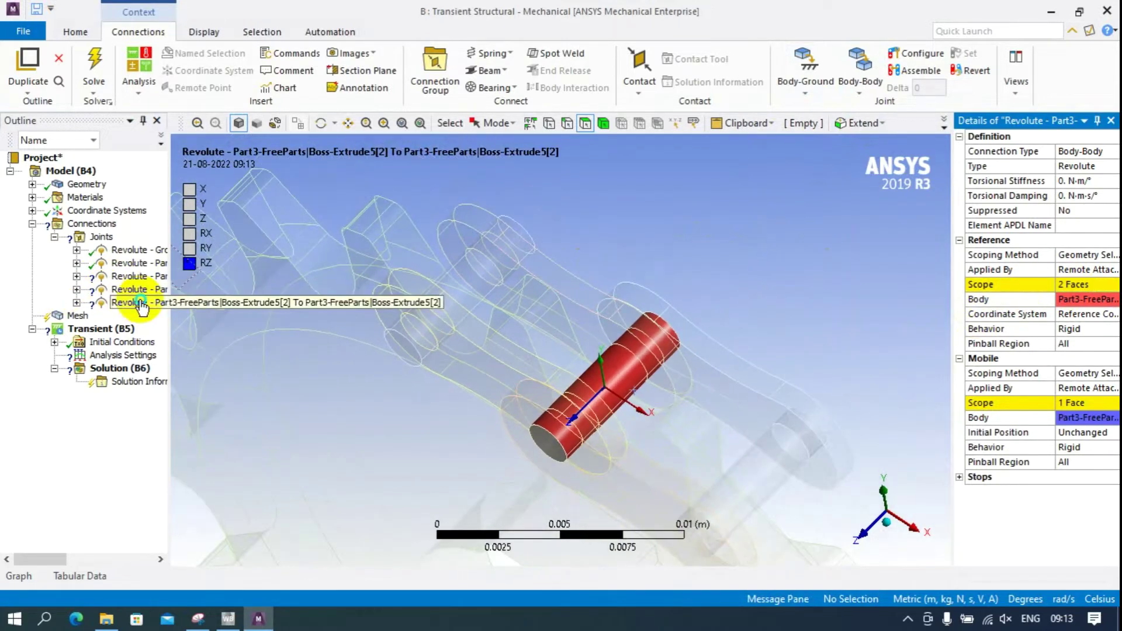
{"action": "right_click", "coordinate": [127, 302]}
{"action": "left_click", "coordinate": [156, 470]}
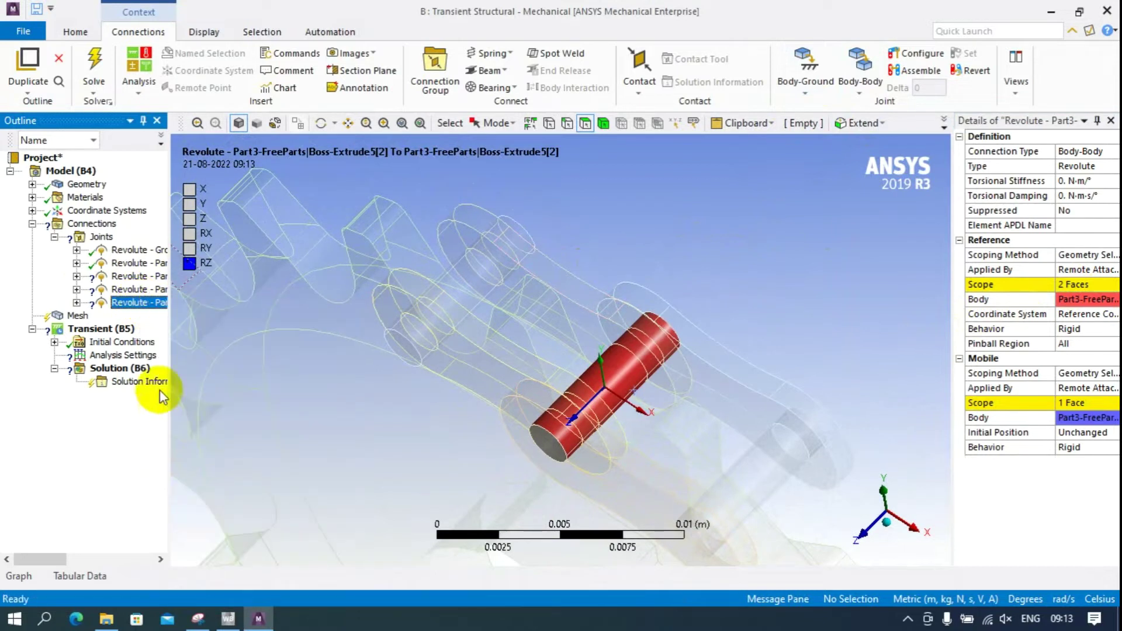
{"action": "scroll", "coordinate": [409, 358], "scroll_direction": "down", "scroll_amount": 1}
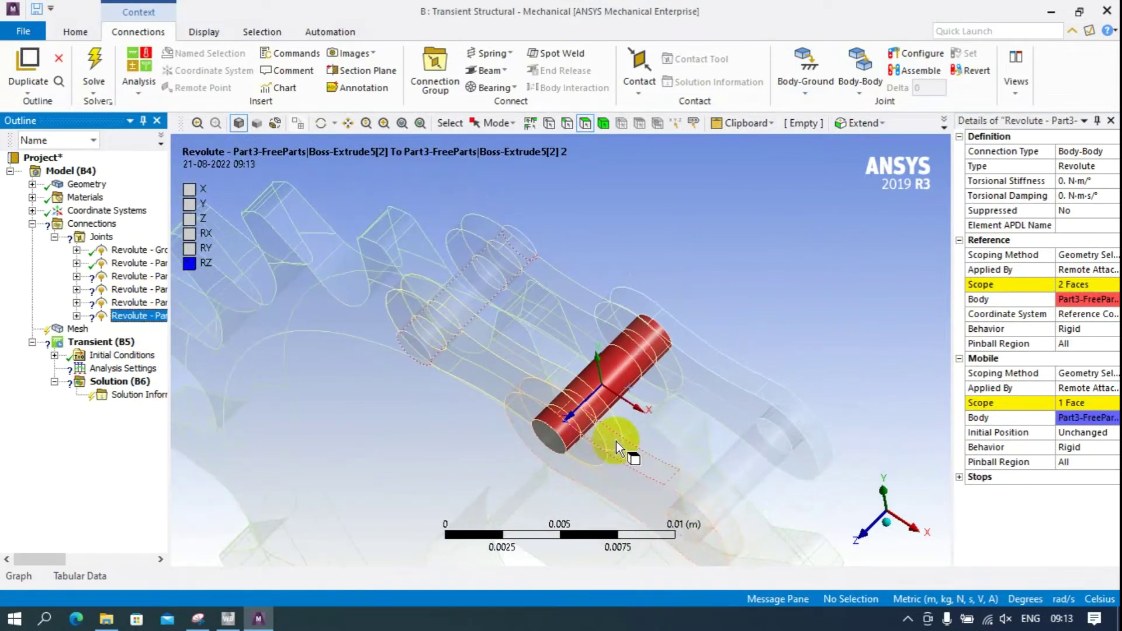
- Clear the face selection and insert an unscoped body-body revolute joint for the chain's lowest pin
{"action": "left_click", "coordinate": [752, 481]}
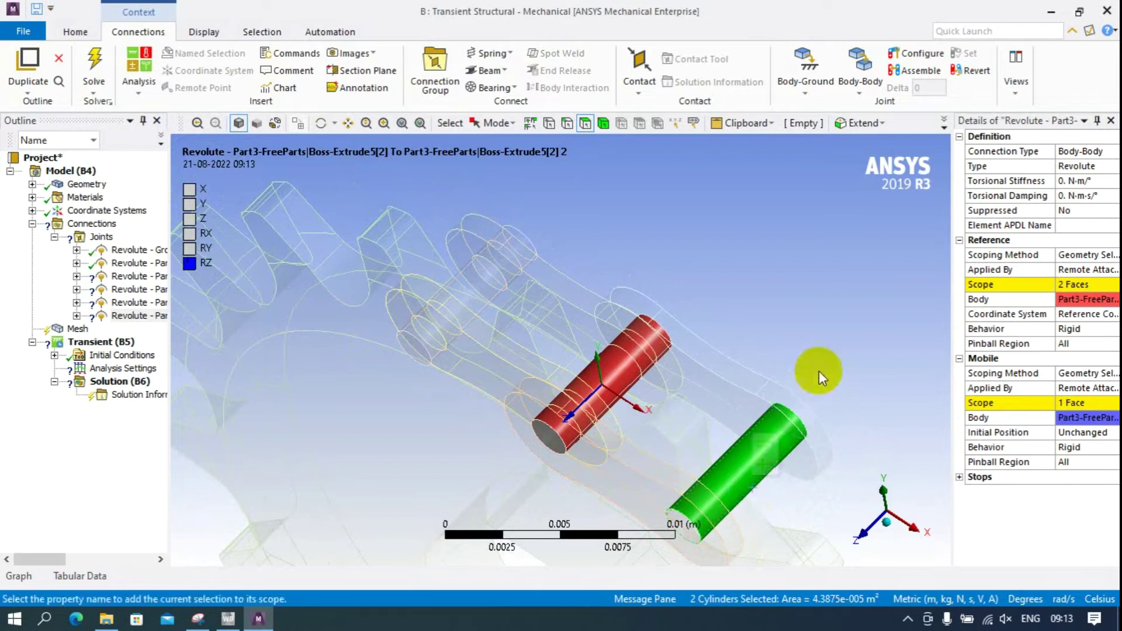
{"action": "left_click", "coordinate": [819, 315]}
{"action": "left_click", "coordinate": [860, 79]}
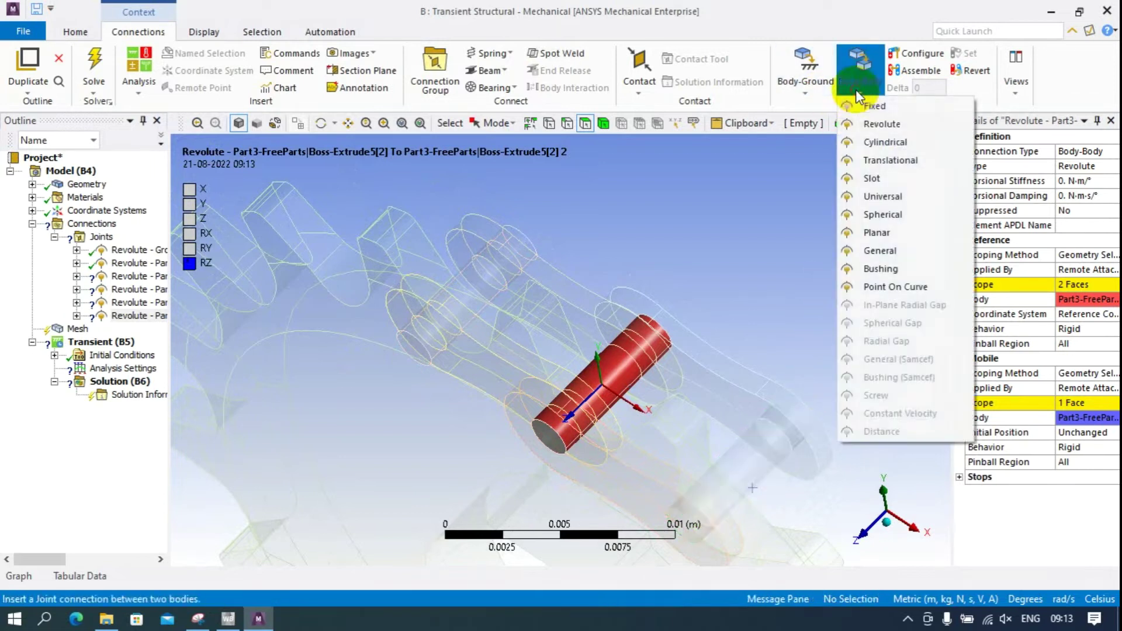
{"action": "left_click", "coordinate": [867, 125]}
- Apply the lowest pin's two cylindrical faces as the new joint's reference scope and duplicate that joint
{"action": "left_click", "coordinate": [774, 458]}
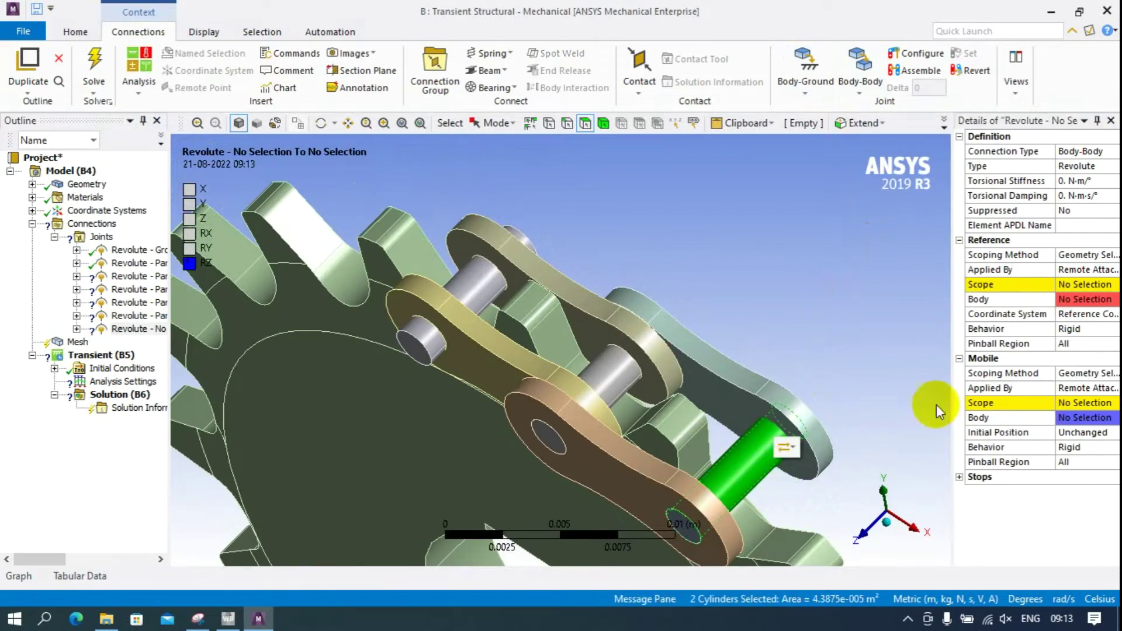
{"action": "left_click", "coordinate": [1056, 285]}
{"action": "left_click", "coordinate": [1056, 284]}
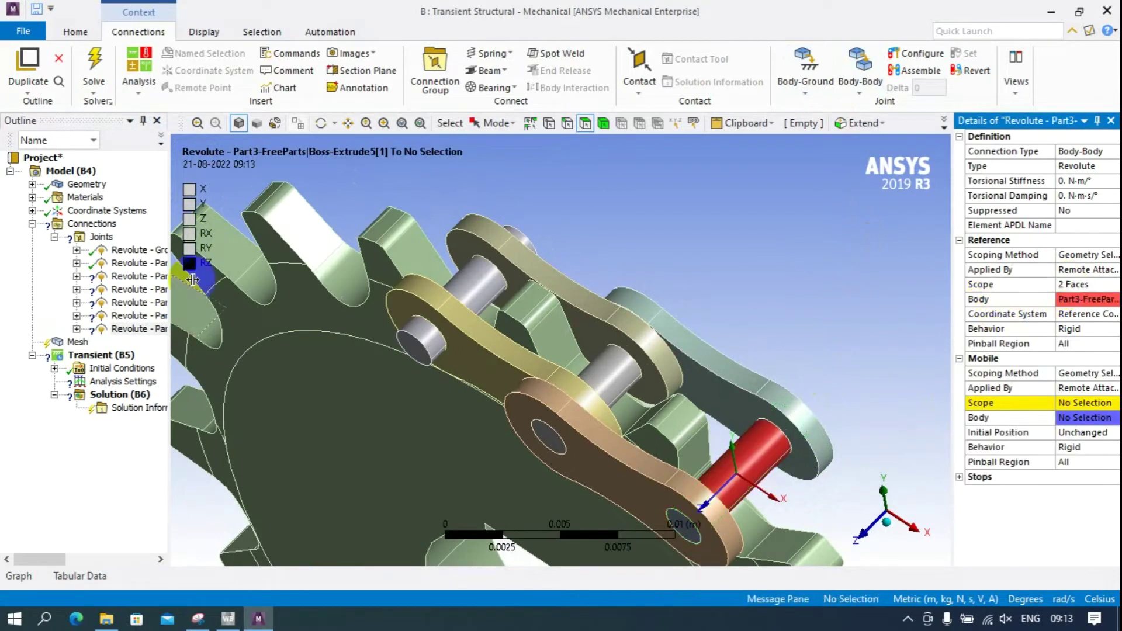
{"action": "right_click", "coordinate": [130, 331]}
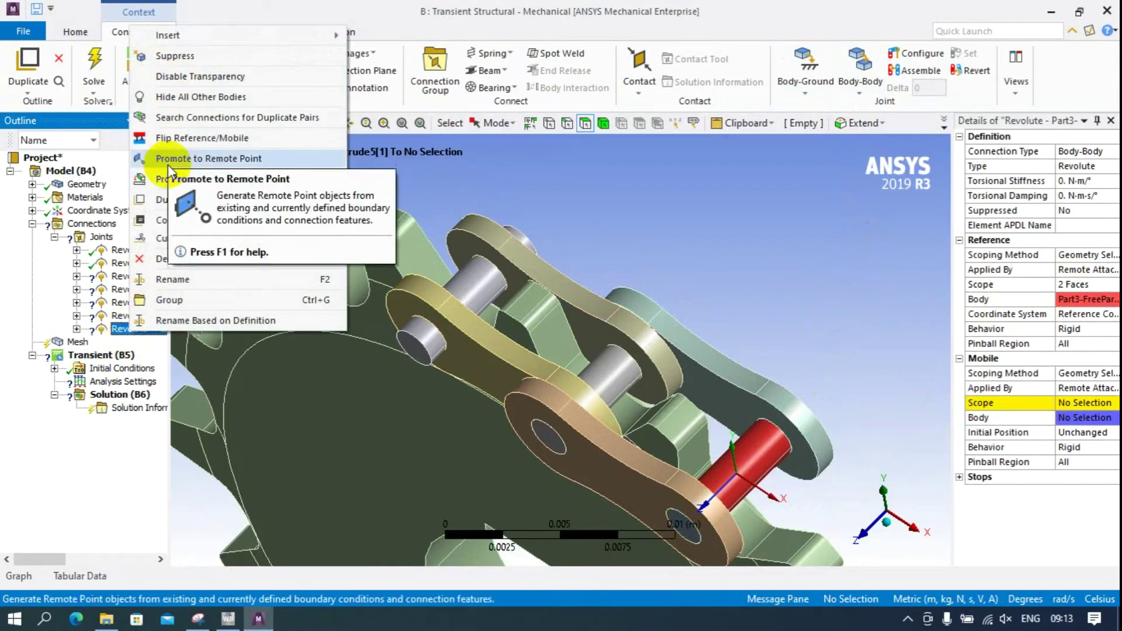
{"action": "left_click", "coordinate": [165, 199]}
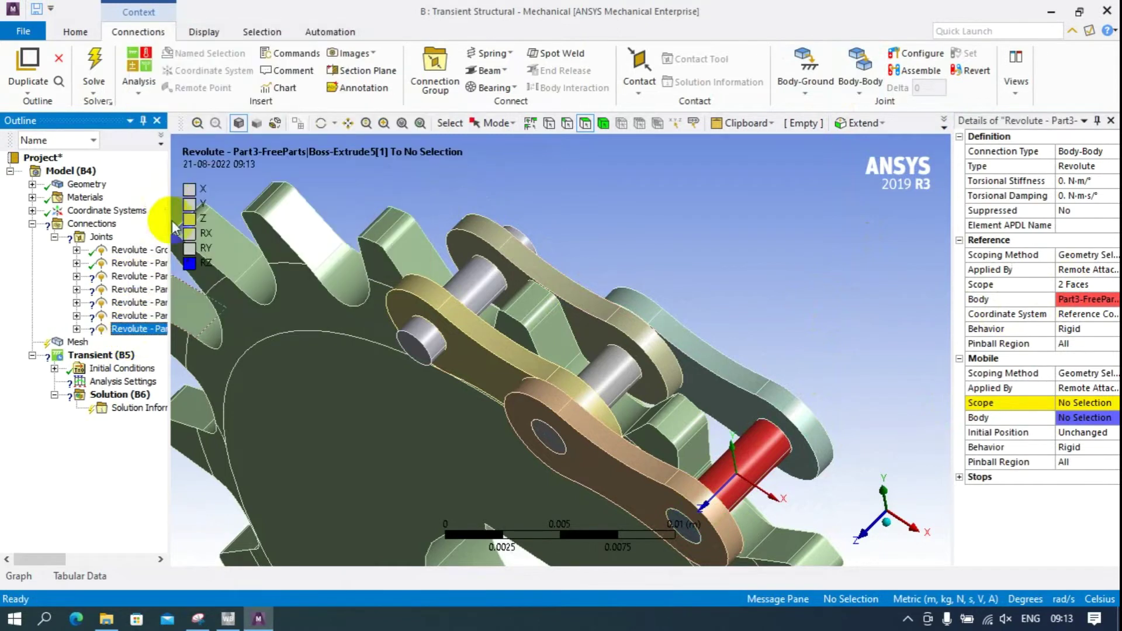
- Hide the three chain pin bodies to expose the holes in the links
{"action": "left_click", "coordinate": [482, 281]}
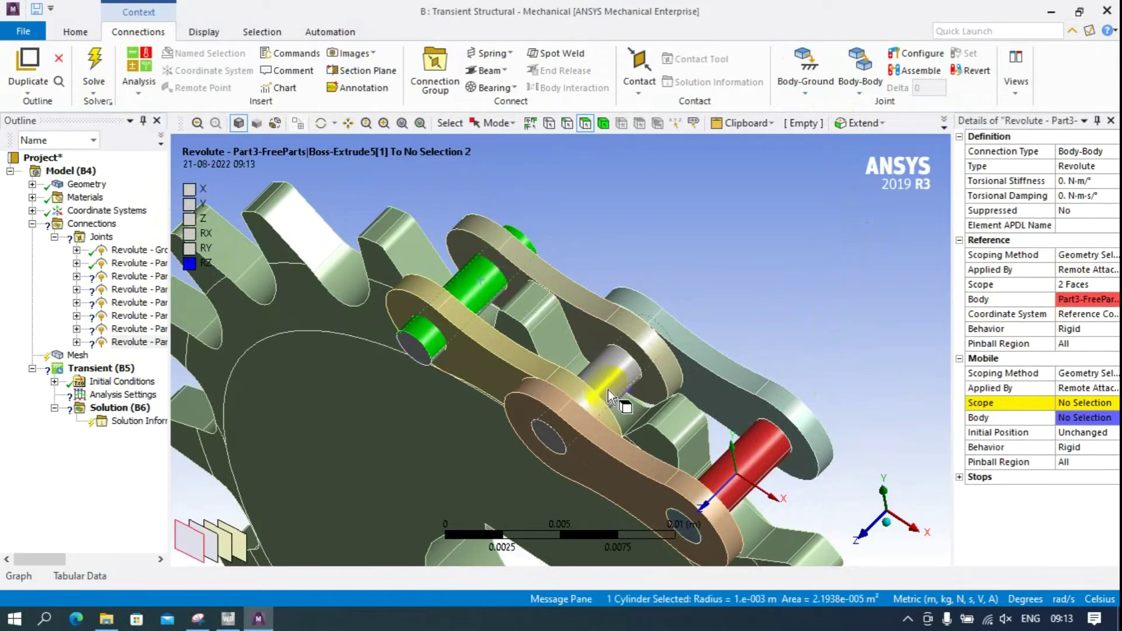
{"action": "left_click", "coordinate": [745, 467], "text": "ctrl"}
{"action": "right_click", "coordinate": [745, 468]}
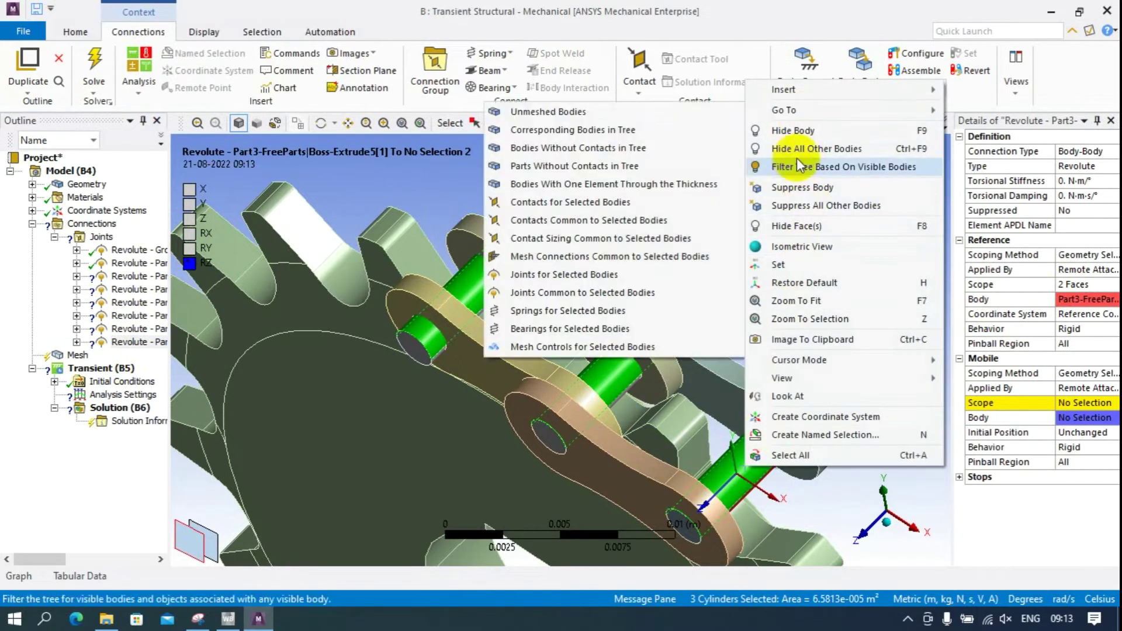
{"action": "left_click", "coordinate": [794, 132]}
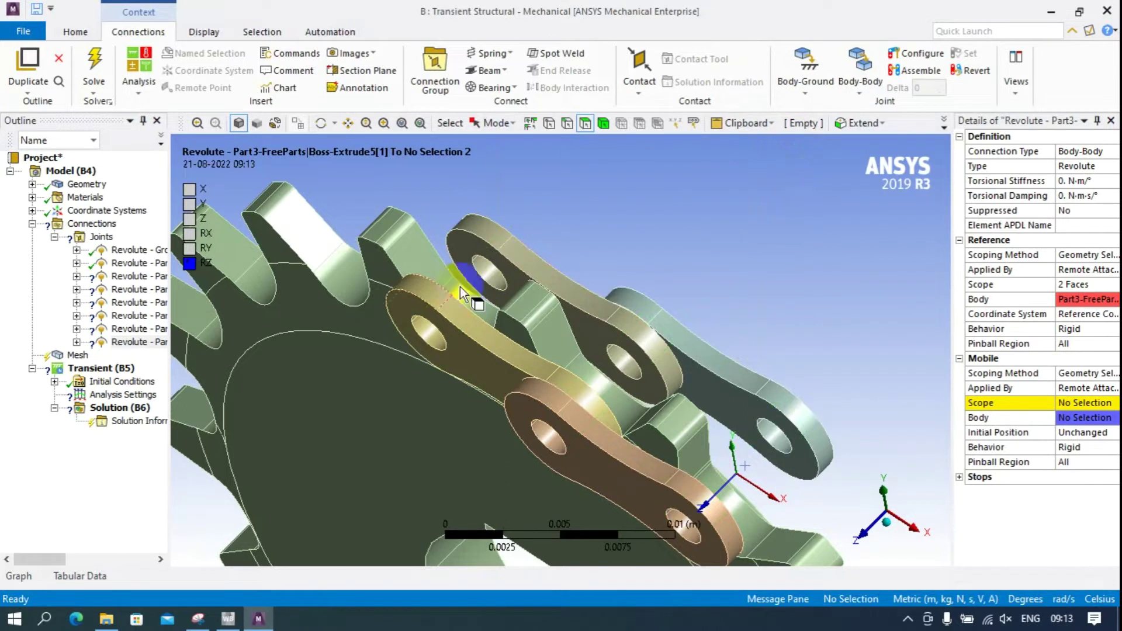
- Apply both cylindrical faces of the yellow front link's outer hole as the mobile scope of the upper pin's first revolute joint
{"action": "left_click", "coordinate": [118, 279]}
{"action": "middle_click_drag", "start_coordinate": [395, 326], "coordinate": [435, 285]}
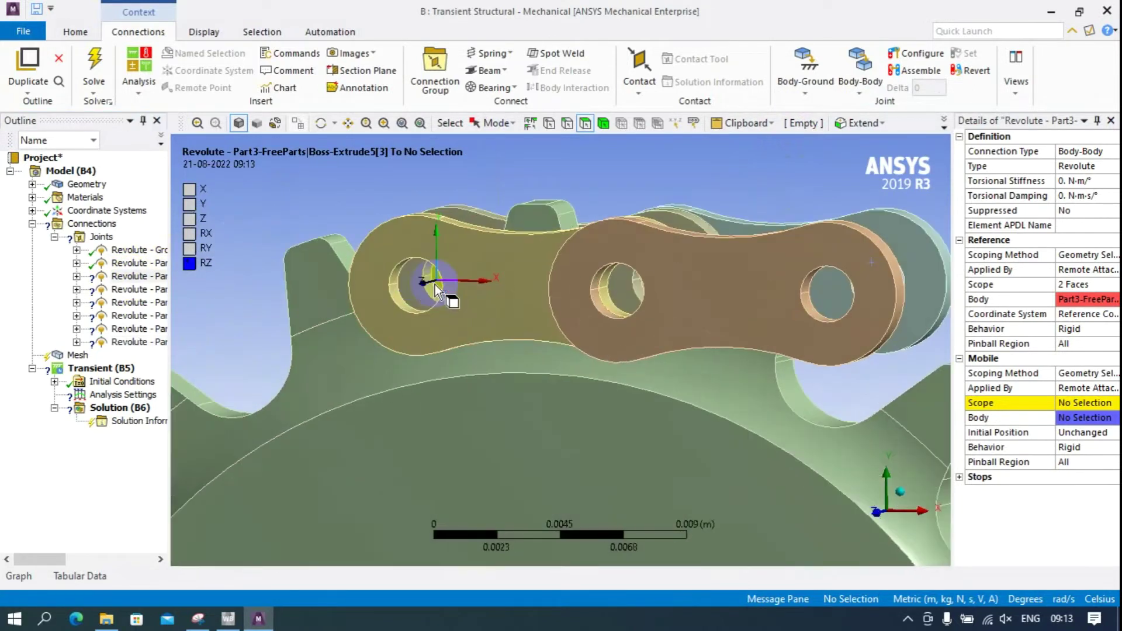
{"action": "scroll", "coordinate": [435, 286], "scroll_direction": "up", "scroll_amount": 3}
{"action": "left_click", "coordinate": [285, 245]}
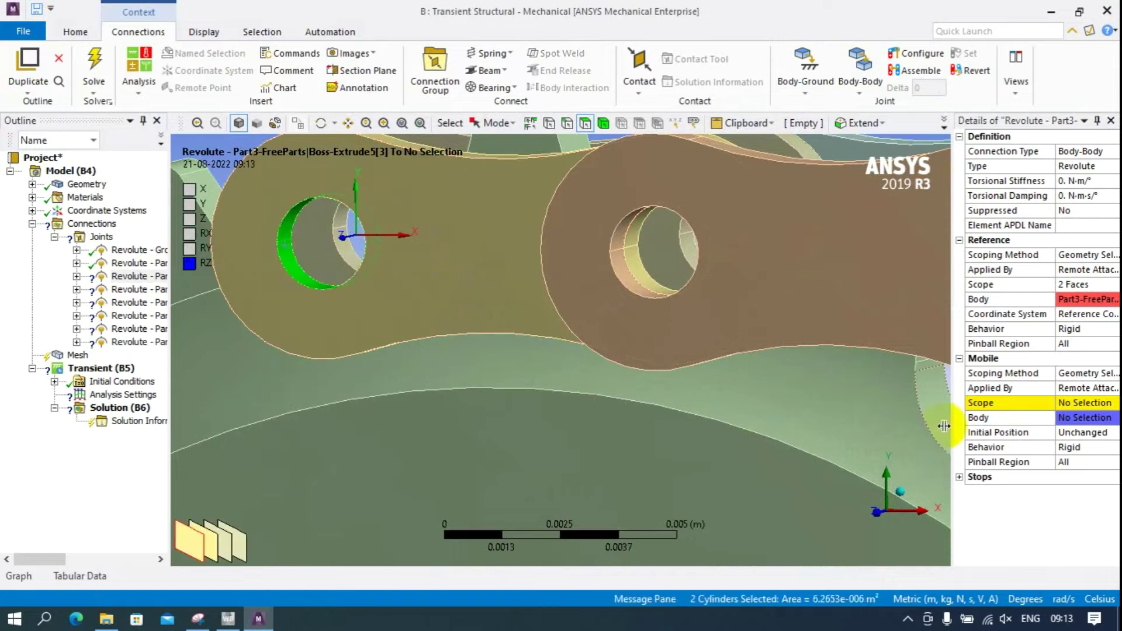
{"action": "left_click", "coordinate": [1082, 402]}
{"action": "left_click", "coordinate": [1073, 403]}
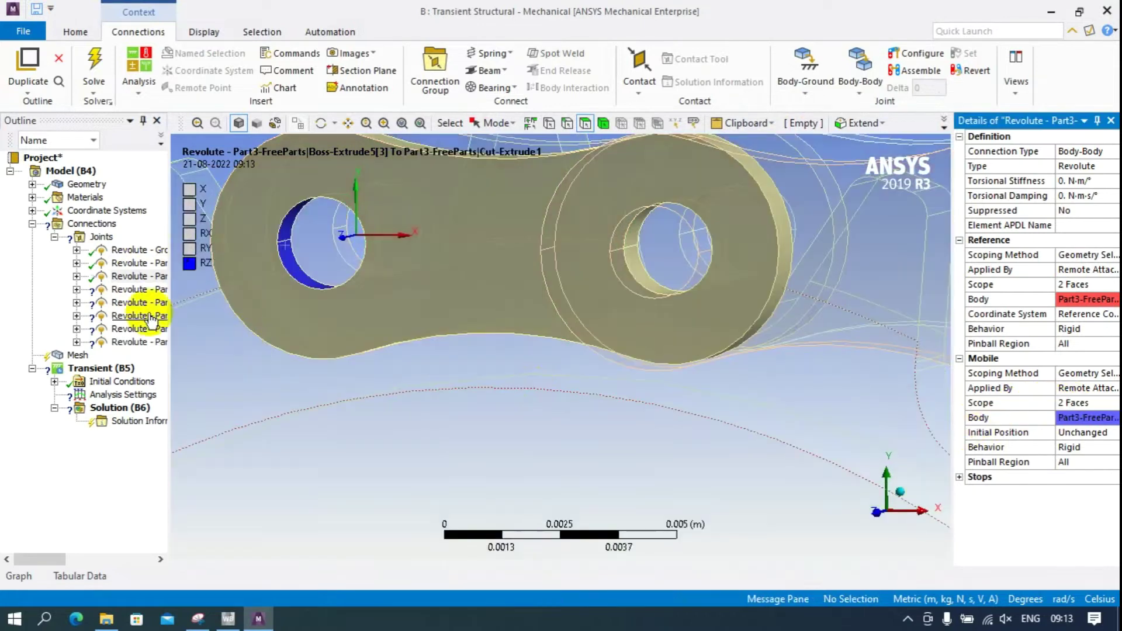
- Set the mobile scope of the upper pin's duplicate joint to the two hole faces of the rear link behind the yellow one
{"action": "left_click", "coordinate": [112, 289]}
{"action": "left_click_drag", "start_coordinate": [343, 217], "coordinate": [345, 242]}
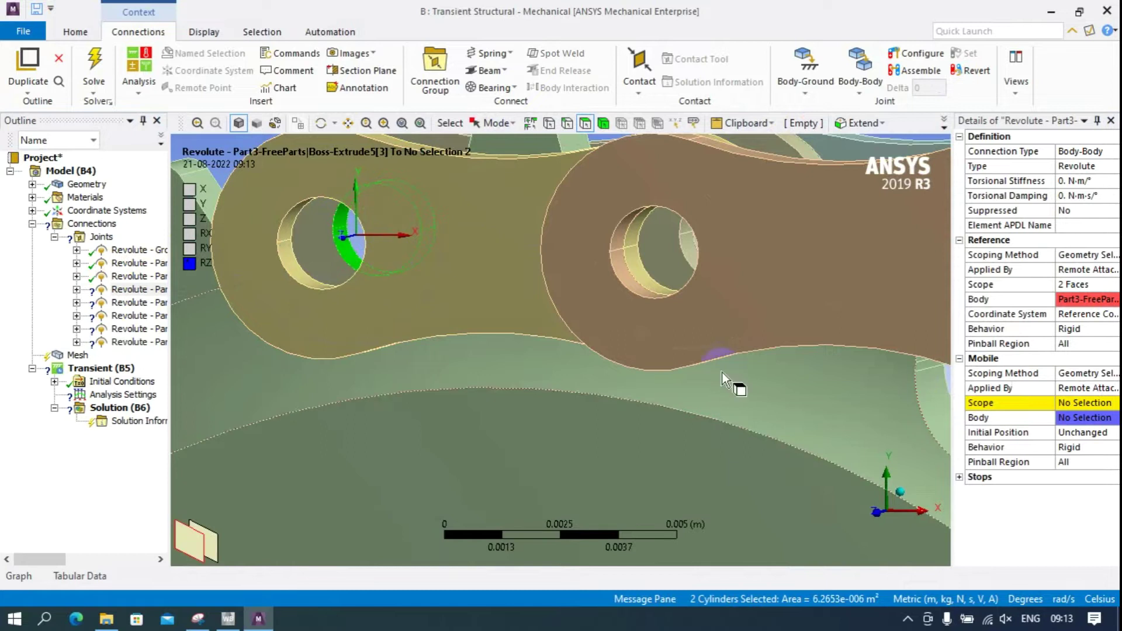
{"action": "left_click", "coordinate": [1082, 402]}
{"action": "left_click", "coordinate": [1072, 403]}
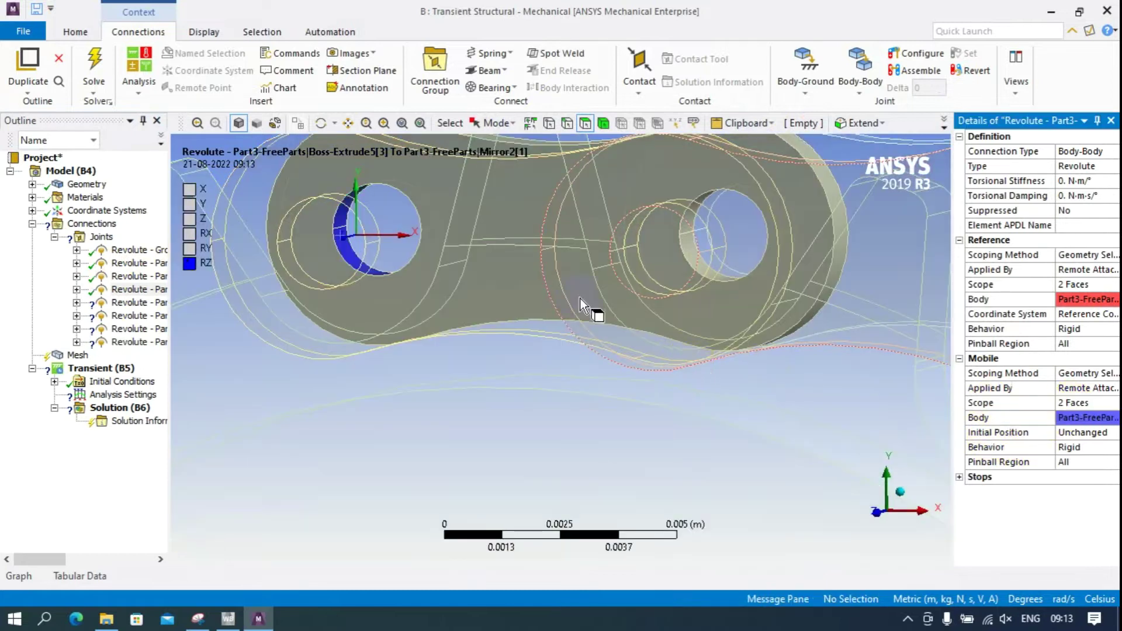
- Apply the two faces of the yellow link's middle hole as the reference scope of the middle pin's first joint
{"action": "left_click", "coordinate": [120, 303]}
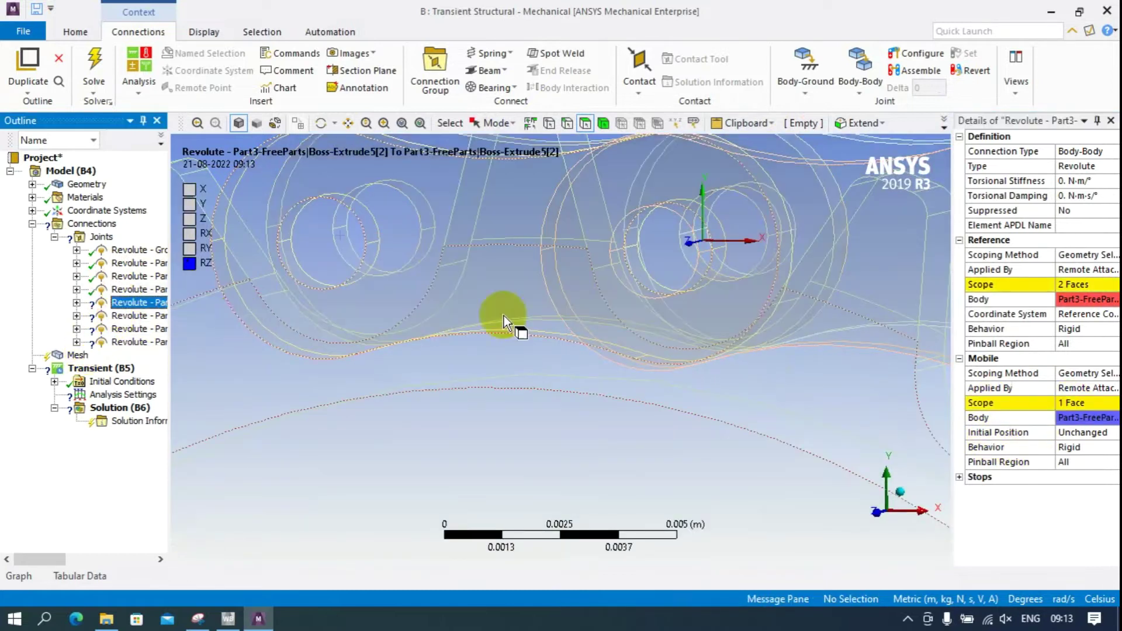
{"action": "left_click_drag", "start_coordinate": [637, 245], "coordinate": [646, 251]}
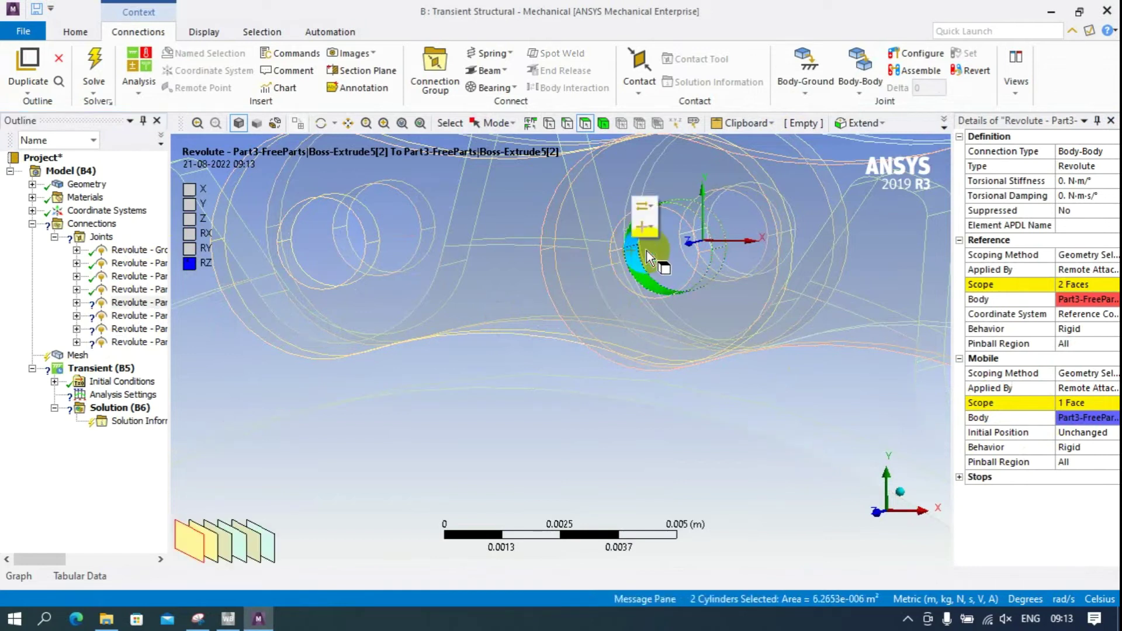
{"action": "left_click", "coordinate": [1076, 286]}
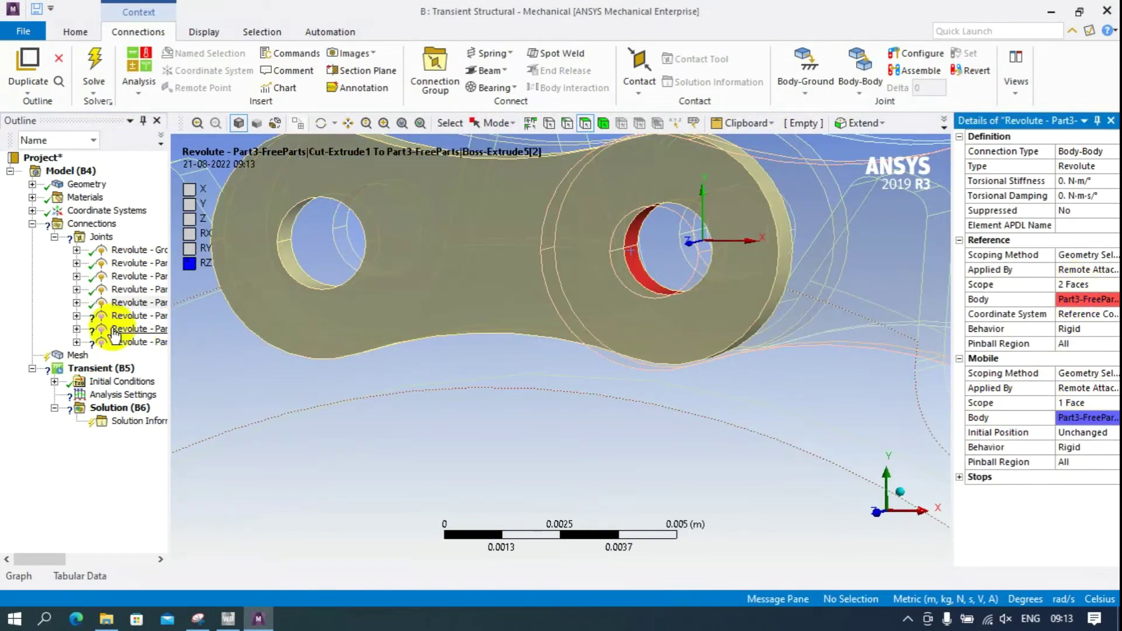
- Delete both revolute joints of the middle pin
{"action": "right_click", "coordinate": [116, 304]}
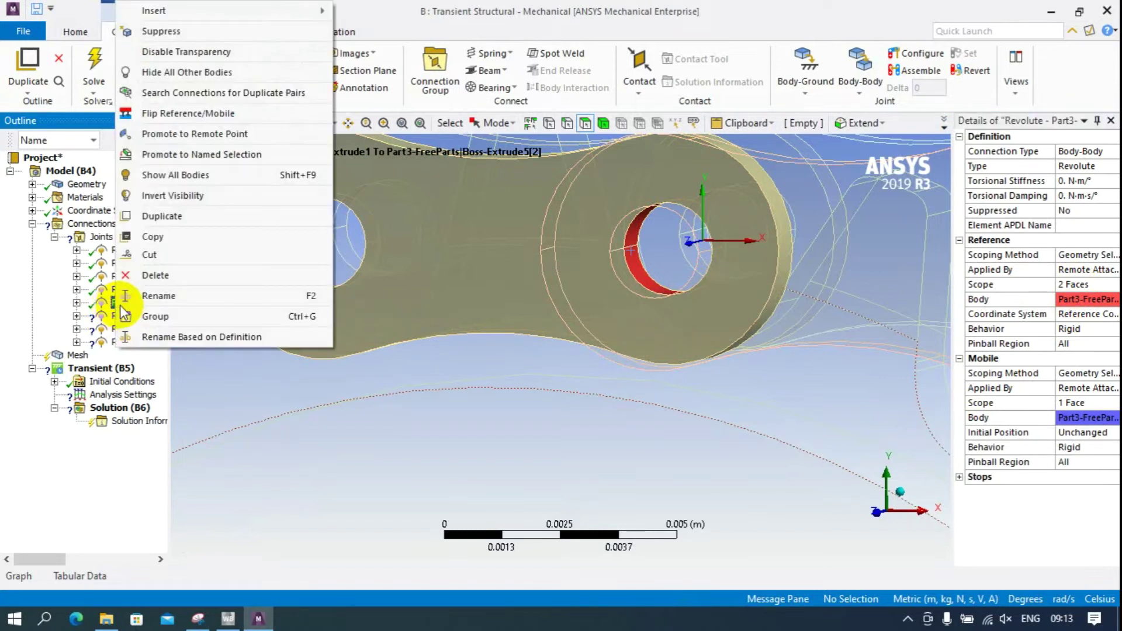
{"action": "left_click", "coordinate": [70, 448]}
{"action": "left_click", "coordinate": [134, 317]}
{"action": "right_click", "coordinate": [134, 316]}
{"action": "right_click", "coordinate": [115, 303]}
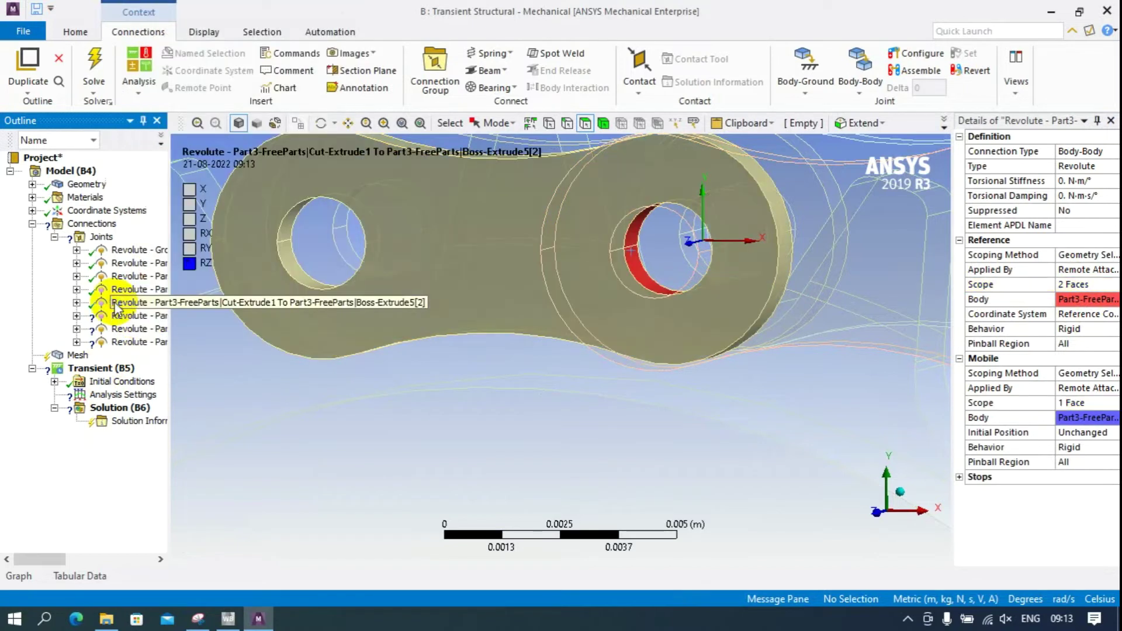
{"action": "left_click", "coordinate": [158, 279]}
{"action": "left_click", "coordinate": [563, 369]}
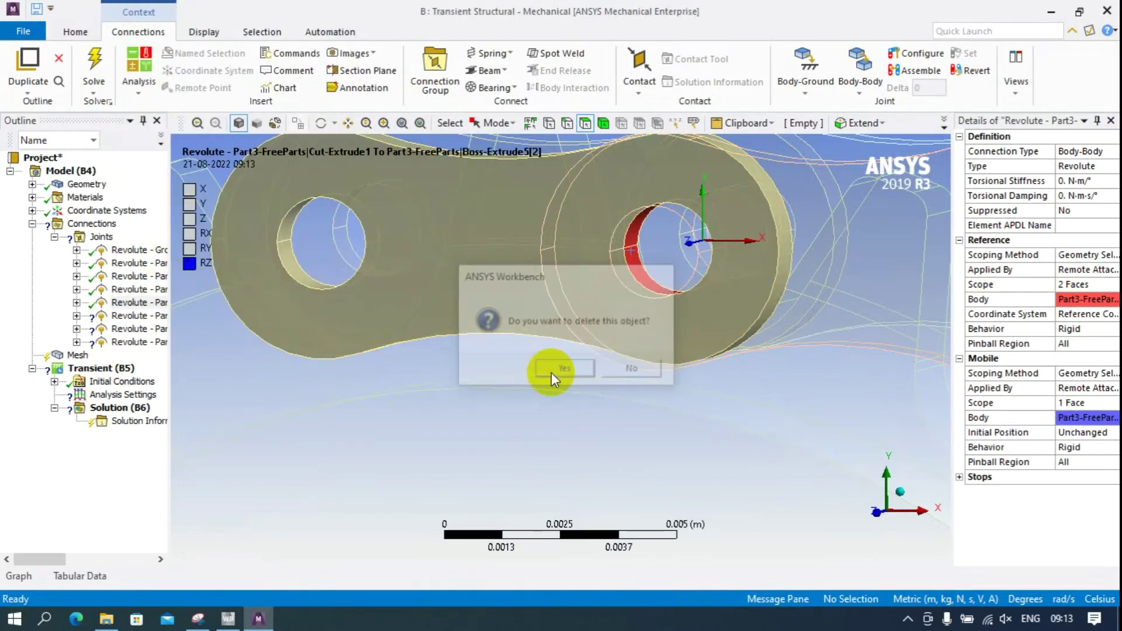
{"action": "left_click", "coordinate": [164, 275]}
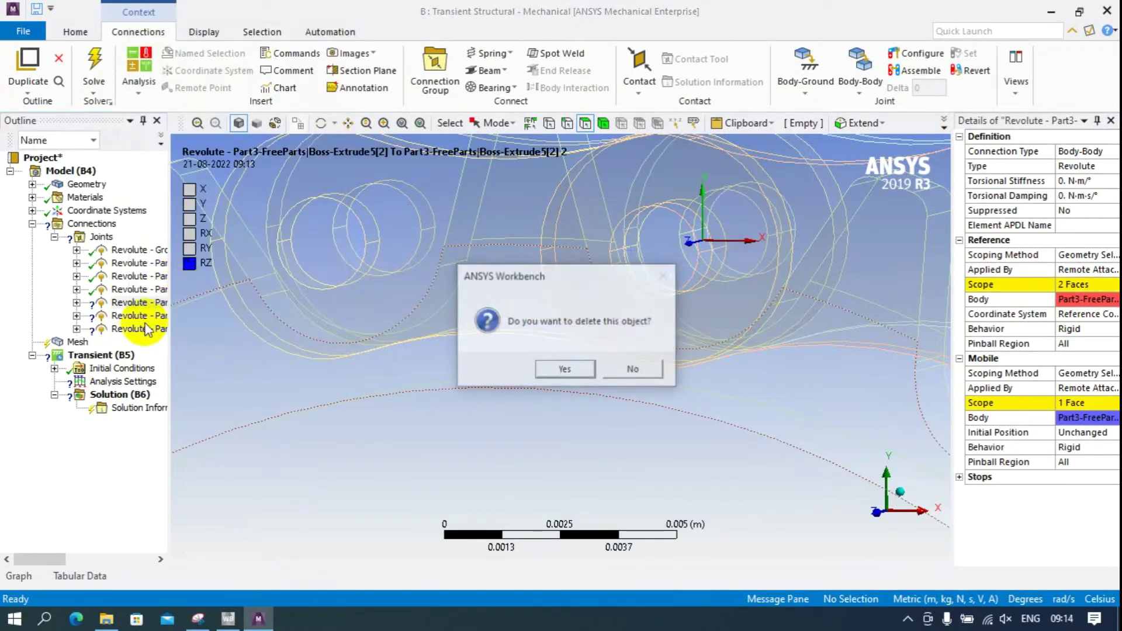
{"action": "left_click", "coordinate": [563, 370]}
- Apply both faces of the brown front link's outer hole as the mobile scope of the lowest pin's first joint
{"action": "left_click", "coordinate": [129, 302]}
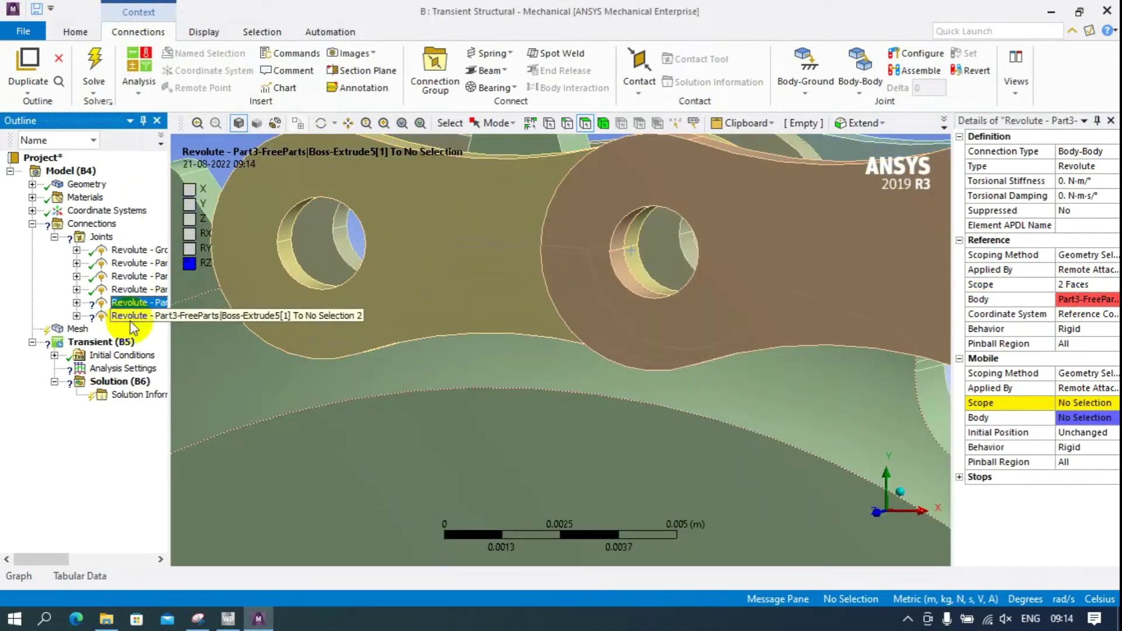
{"action": "middle_click_drag", "start_coordinate": [785, 337], "coordinate": [753, 341]}
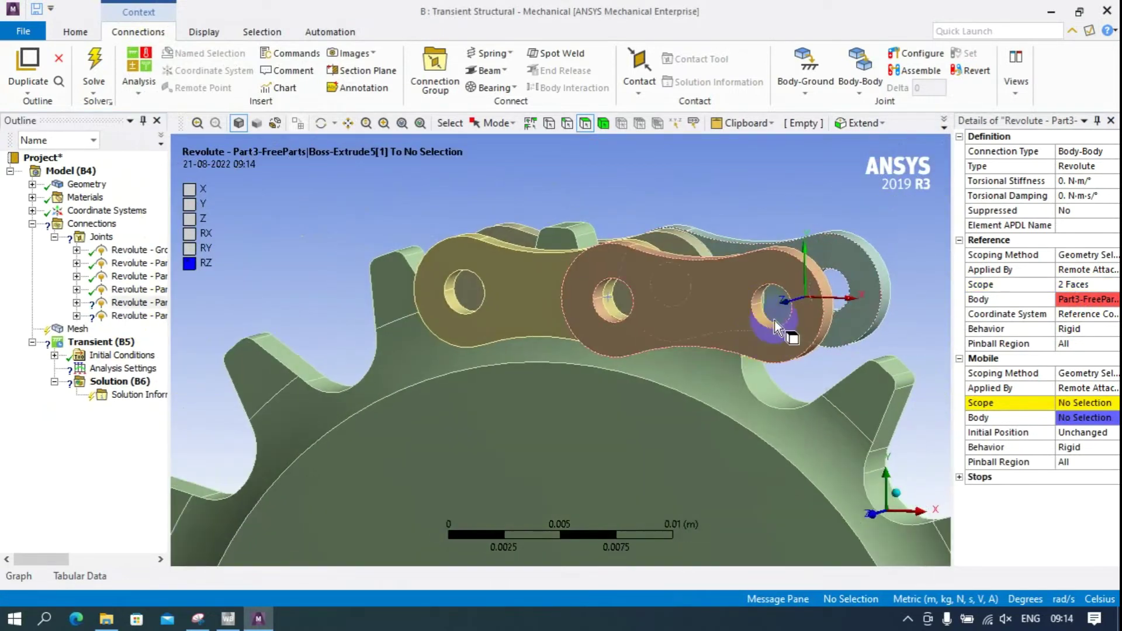
{"action": "left_click", "coordinate": [757, 316]}
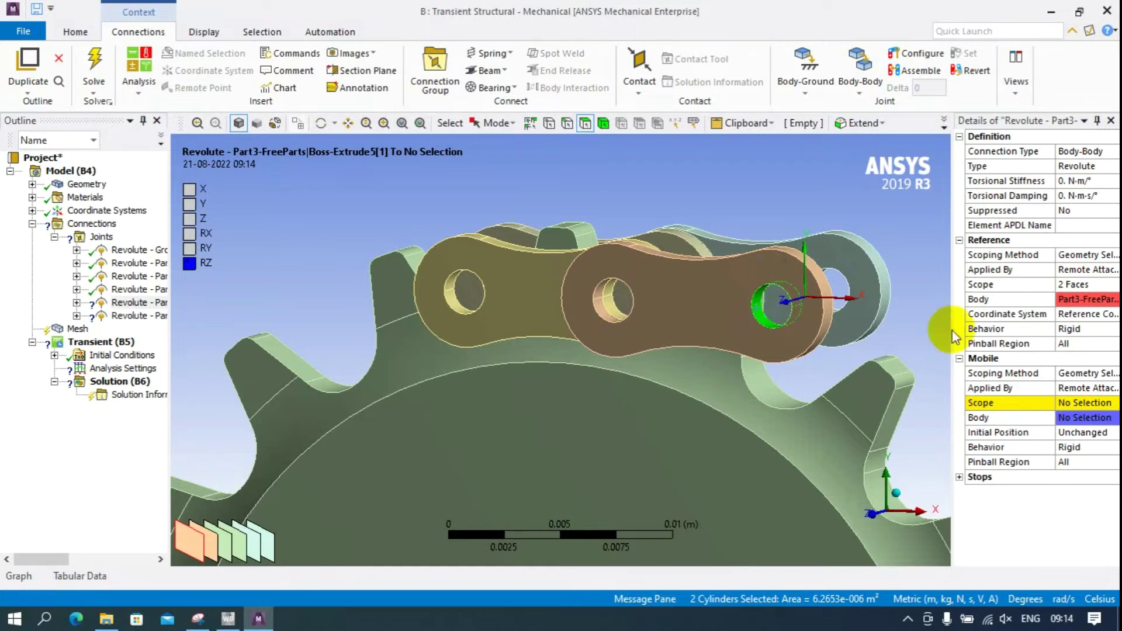
{"action": "left_click", "coordinate": [1069, 403]}
{"action": "left_click", "coordinate": [1070, 402]}
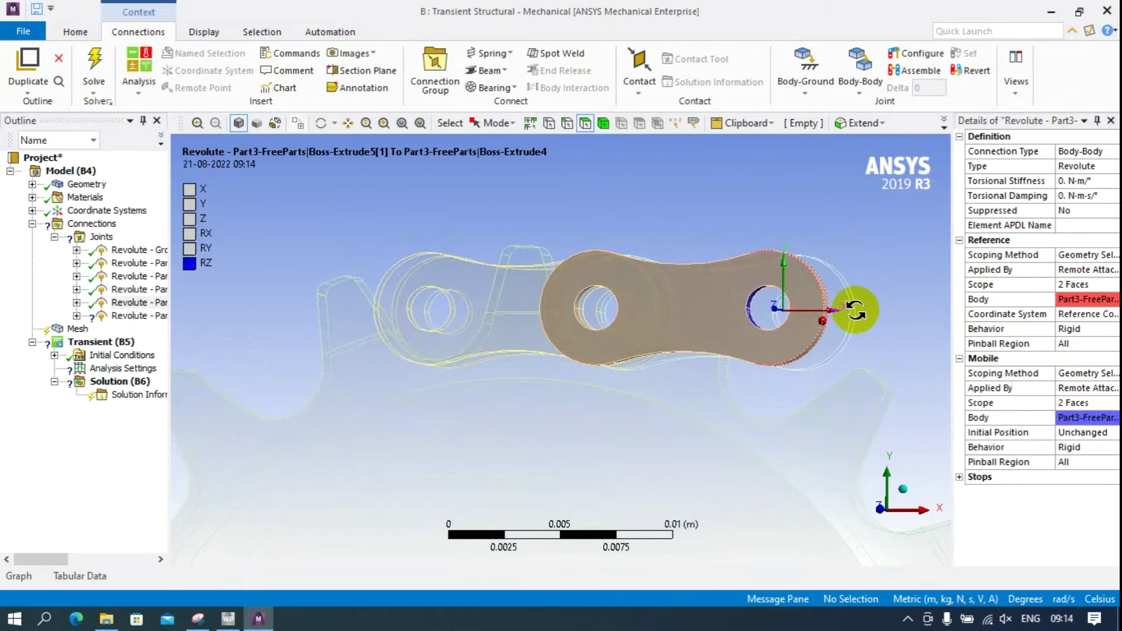
- Set the mobile scope of the lowest pin's duplicate joint to both outer hole faces of the blue-green rear link
{"action": "scroll", "coordinate": [859, 306], "scroll_direction": "up", "scroll_amount": 2}
{"action": "left_click", "coordinate": [881, 291]}
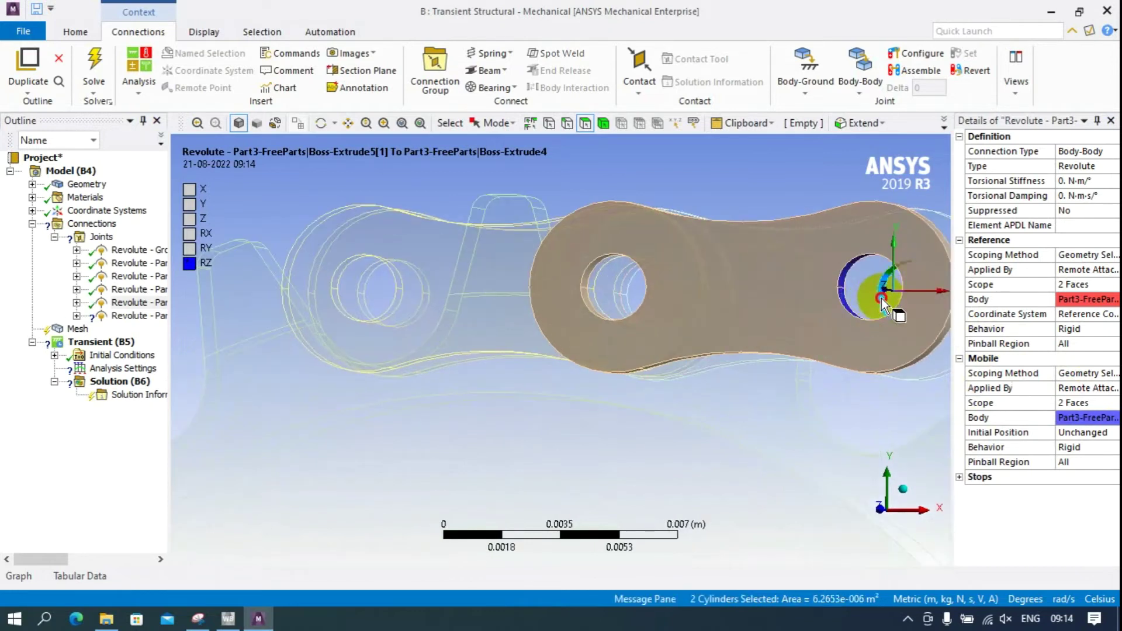
{"action": "left_click", "coordinate": [138, 316]}
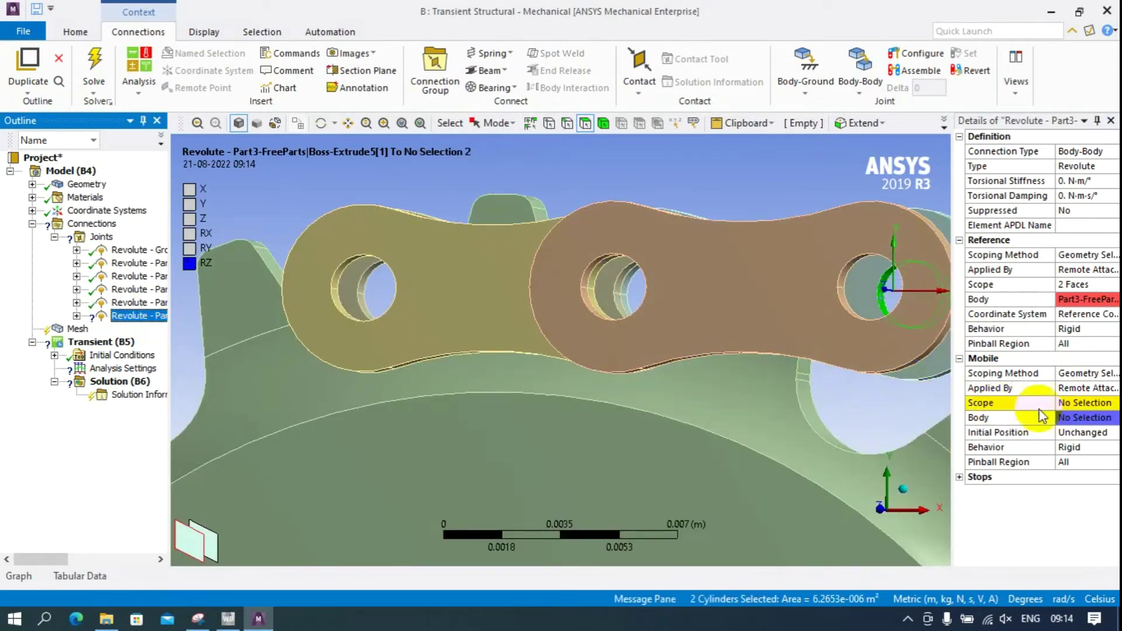
{"action": "left_click", "coordinate": [1068, 404]}
{"action": "left_click", "coordinate": [1068, 404]}
- Insert a body-body revolute joint with the two faces of the yellow front link's middle hole as its reference scope
{"action": "left_click", "coordinate": [859, 91]}
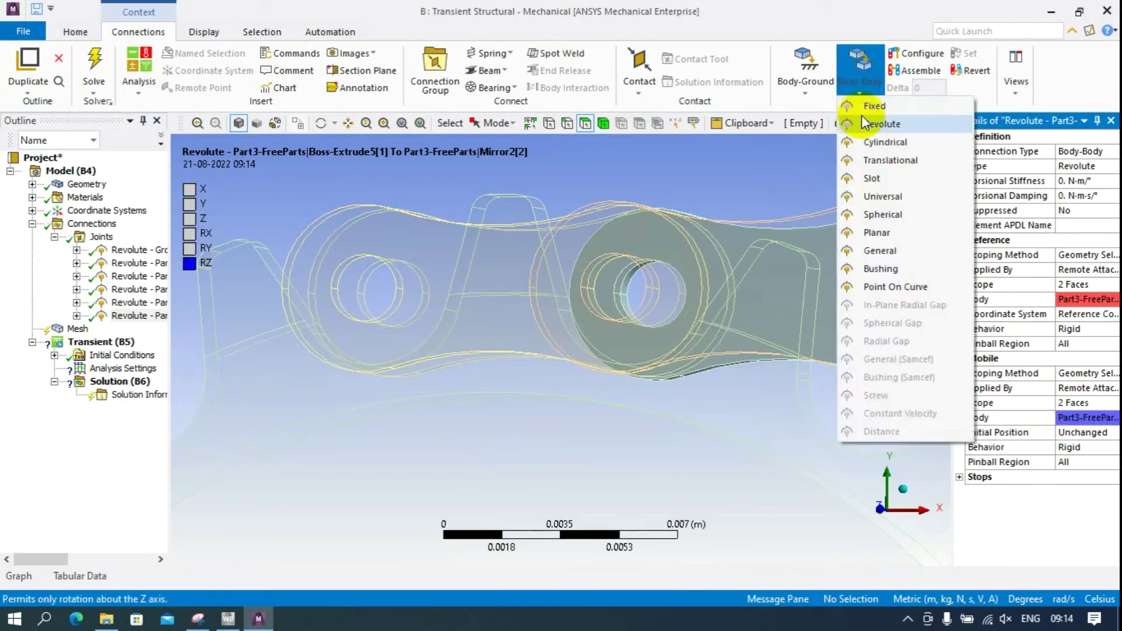
{"action": "left_click", "coordinate": [863, 120]}
{"action": "left_click", "coordinate": [594, 283]}
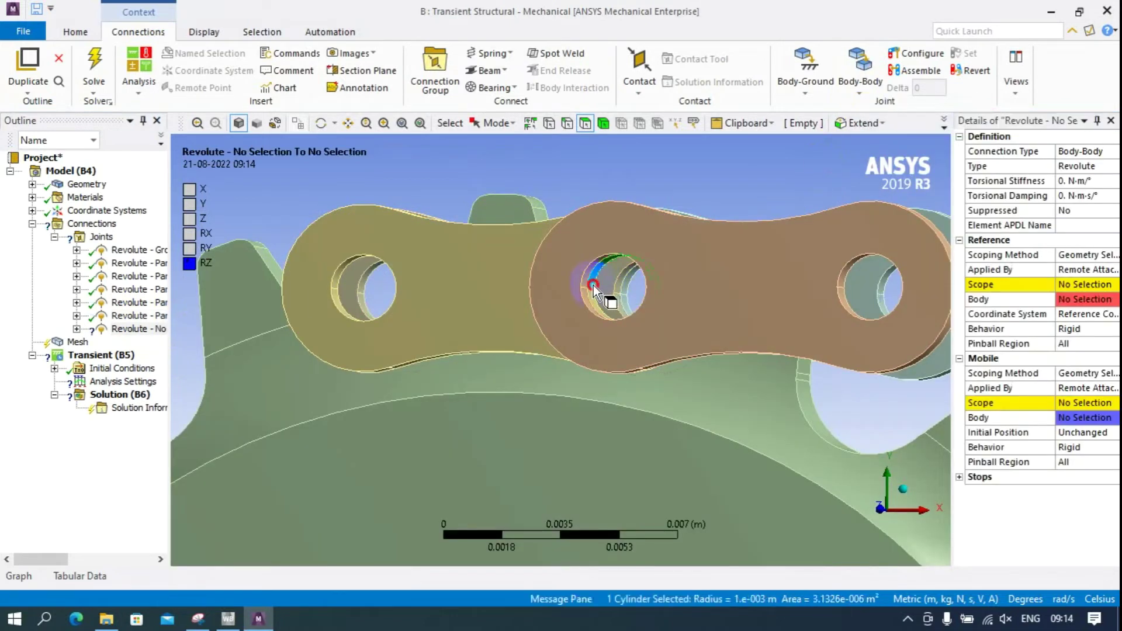
{"action": "left_click", "coordinate": [594, 290], "text": "ctrl"}
{"action": "left_click", "coordinate": [1077, 285]}
{"action": "left_click", "coordinate": [1077, 286]}
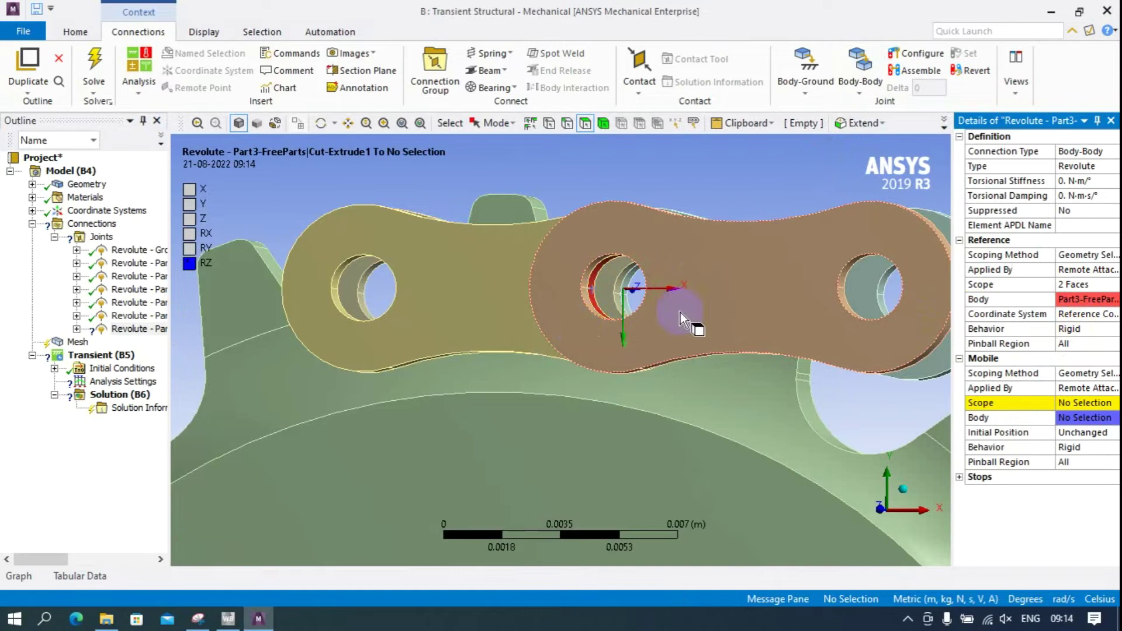
- Duplicate the yellow link's middle-hole joint and set the copy's reference scope to the brown front link's two middle hole faces
{"action": "right_click", "coordinate": [147, 332]}
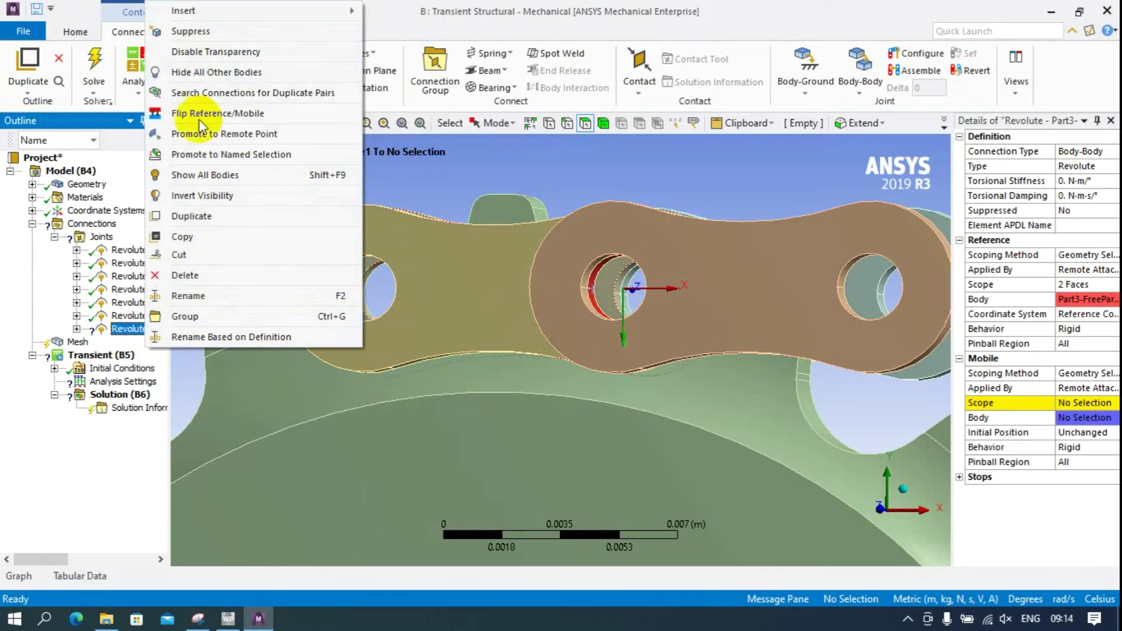
{"action": "left_click", "coordinate": [193, 216]}
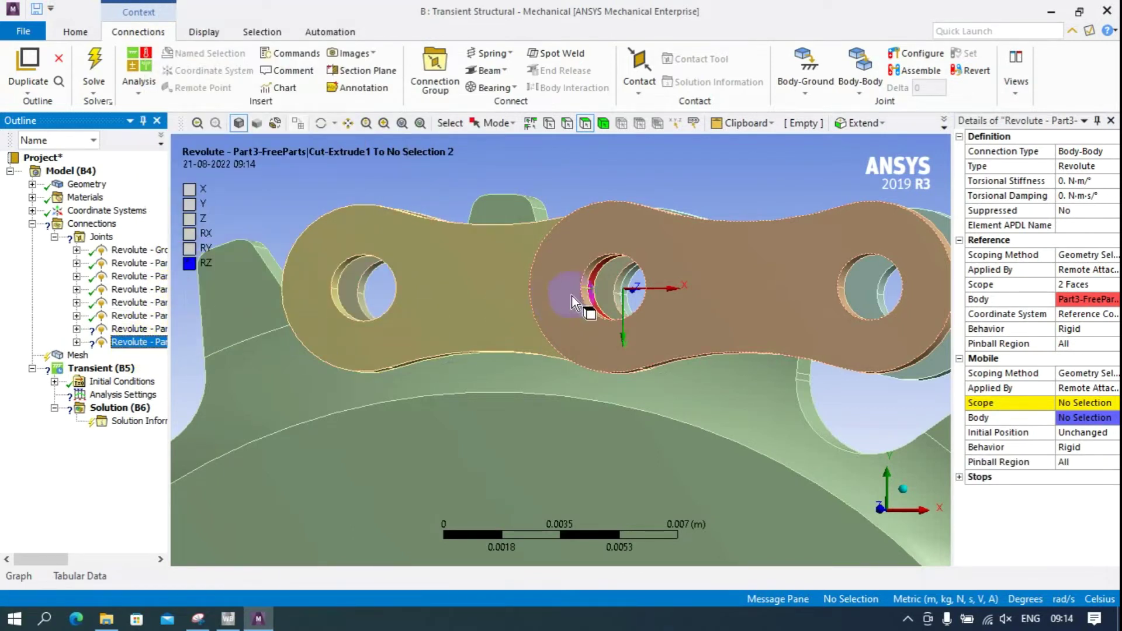
{"action": "left_click", "coordinate": [587, 282]}
{"action": "left_click", "coordinate": [586, 281], "text": "ctrl"}
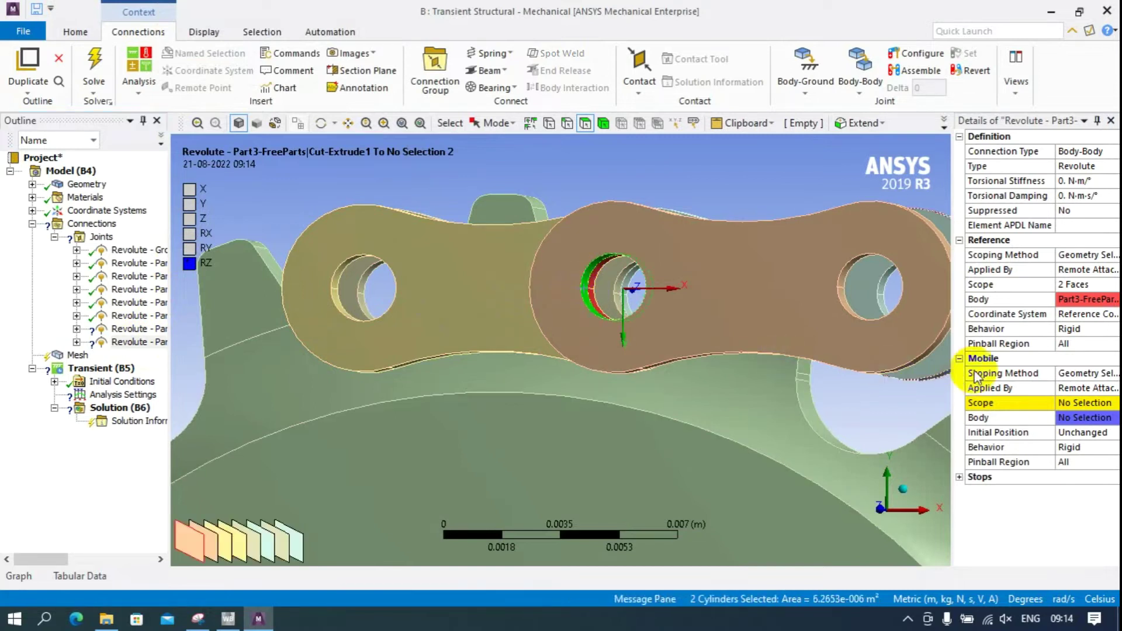
{"action": "left_click", "coordinate": [1069, 285]}
{"action": "left_click", "coordinate": [1069, 284]}
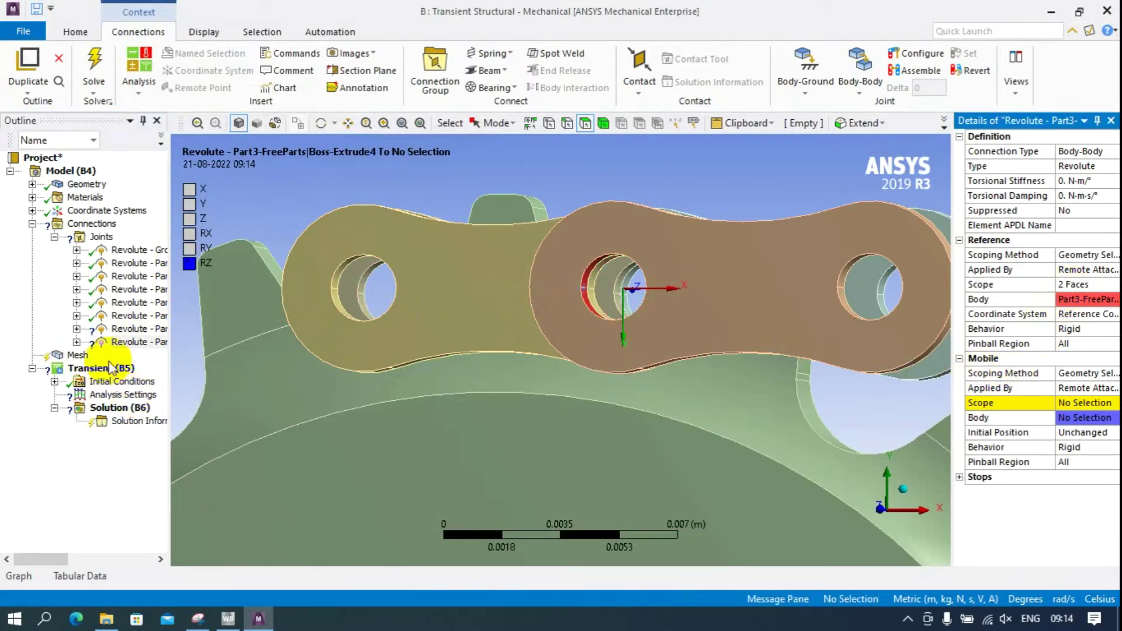
- Duplicate the brown link's middle-hole joint and set the copy's reference scope to both middle hole faces of the rear link behind the yellow one
{"action": "right_click", "coordinate": [121, 344]}
{"action": "left_click", "coordinate": [160, 217]}
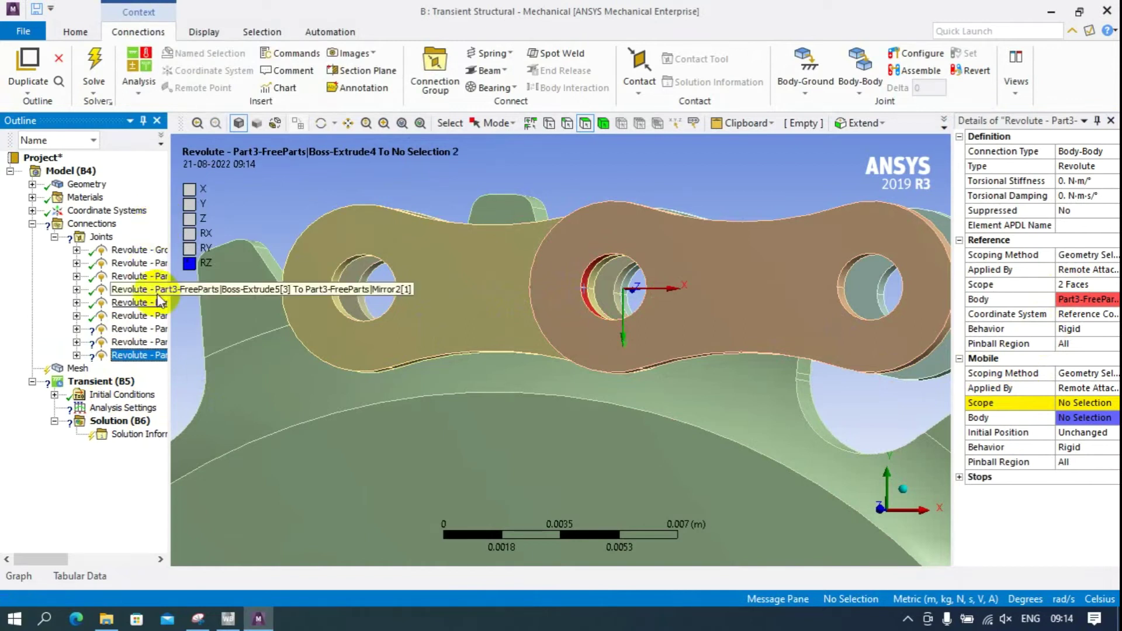
{"action": "left_click", "coordinate": [619, 288]}
{"action": "left_click", "coordinate": [619, 293], "text": "ctrl"}
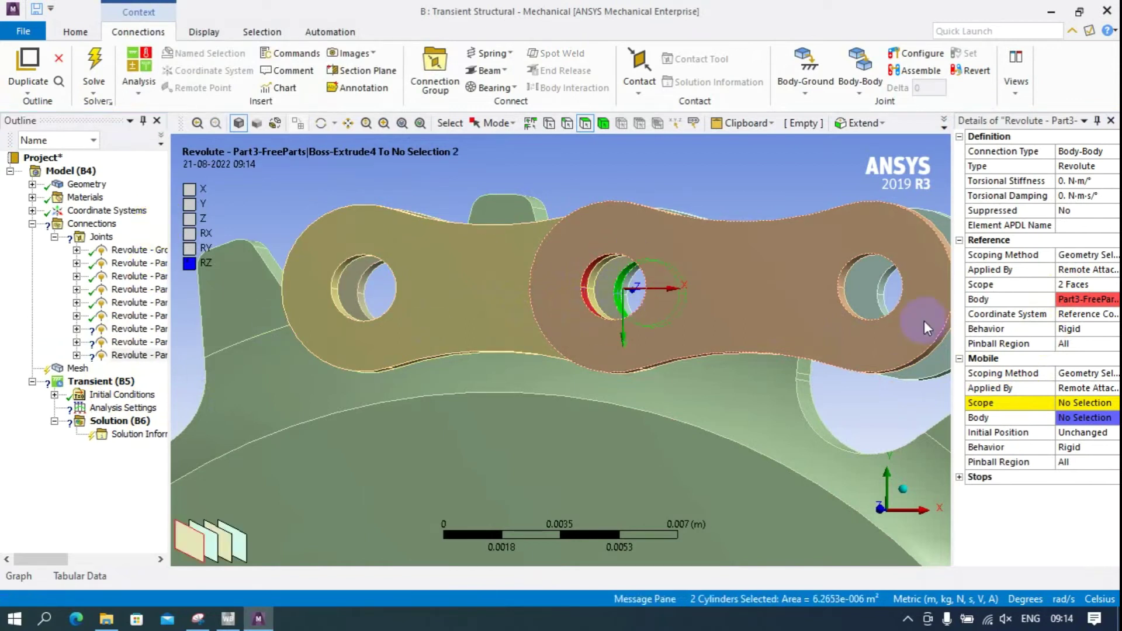
{"action": "left_click", "coordinate": [1078, 286]}
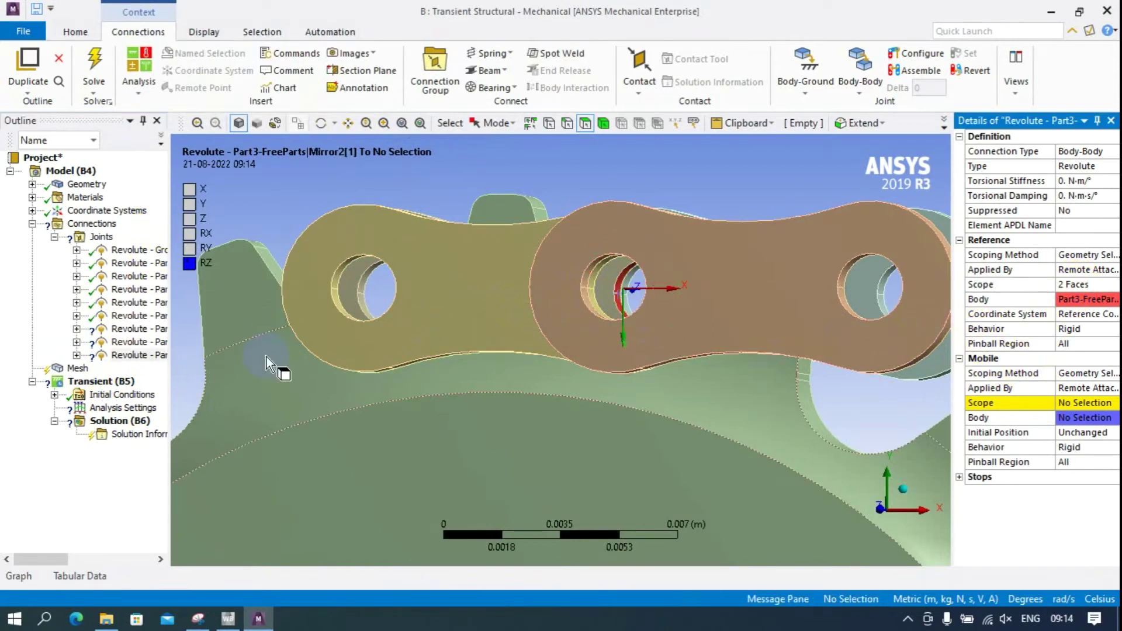
- Duplicate the latest middle-hole joint and set the copy's reference scope to the blue-green rear link's two middle hole faces
{"action": "right_click", "coordinate": [136, 356]}
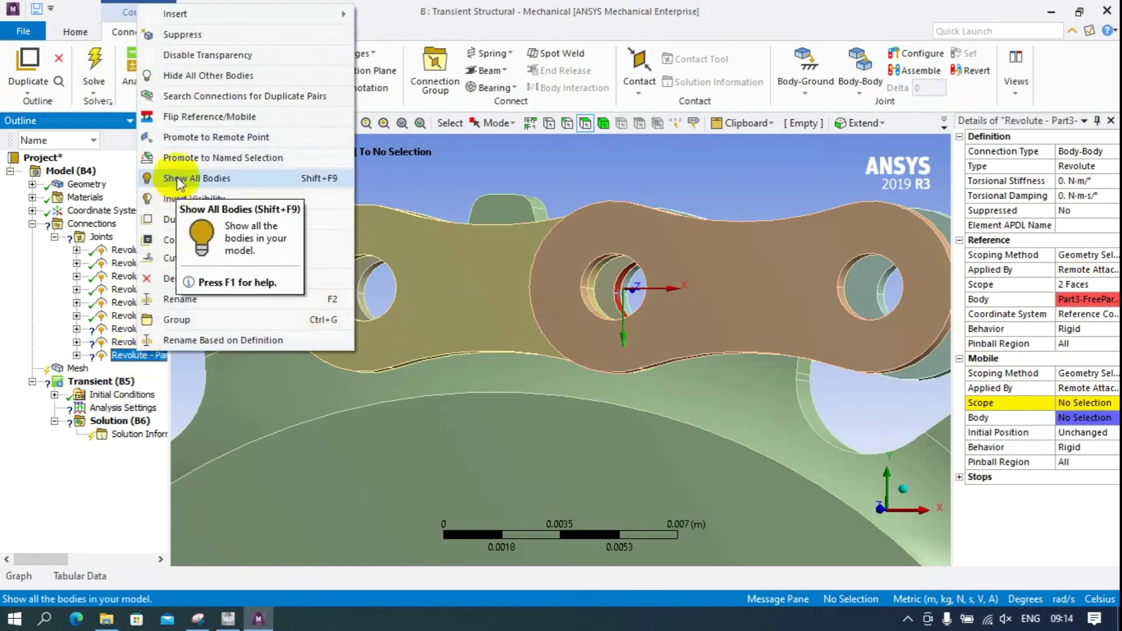
{"action": "left_click", "coordinate": [182, 220]}
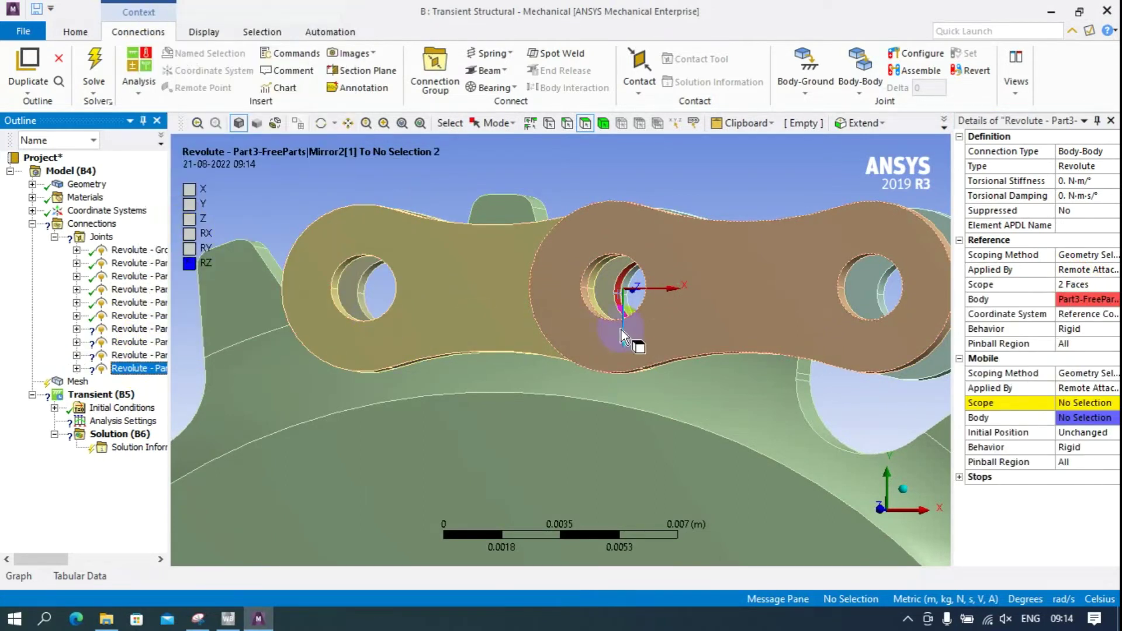
{"action": "left_click", "coordinate": [626, 292]}
{"action": "left_click", "coordinate": [626, 301], "text": "ctrl"}
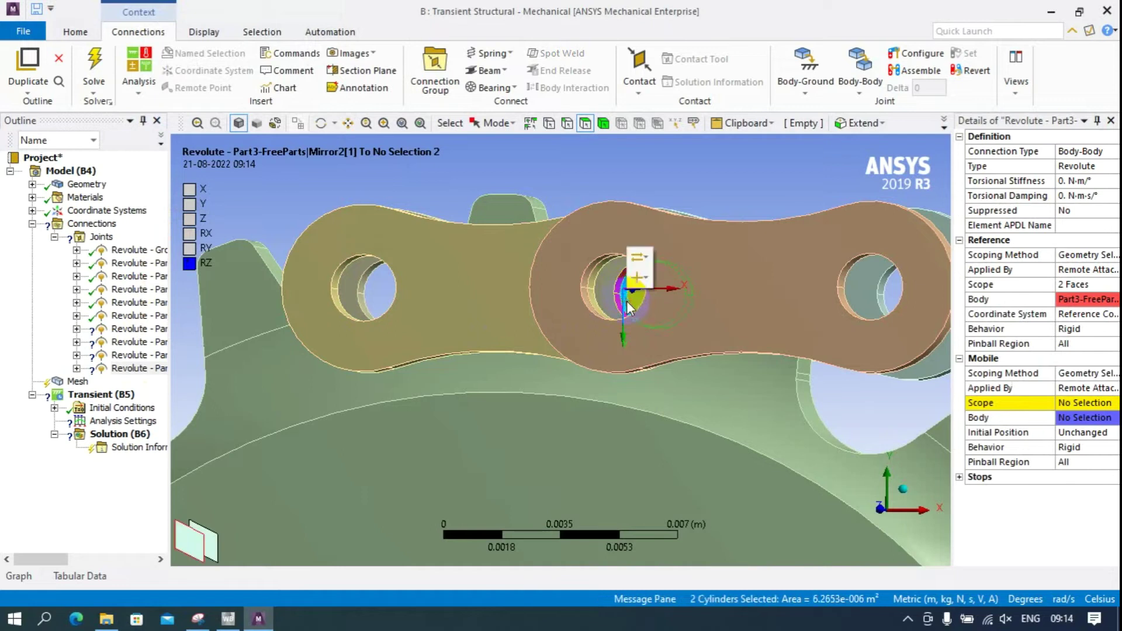
{"action": "left_click", "coordinate": [1078, 285]}
{"action": "mouse_move", "coordinate": [528, 387]}
{"action": "middle_mouse_down"}
{"action": "mouse_move", "coordinate": [493, 409]}
{"action": "mouse_move", "coordinate": [529, 408]}
{"action": "middle_mouse_up"}
{"action": "scroll", "coordinate": [493, 364], "scroll_direction": "down", "scroll_amount": 5}
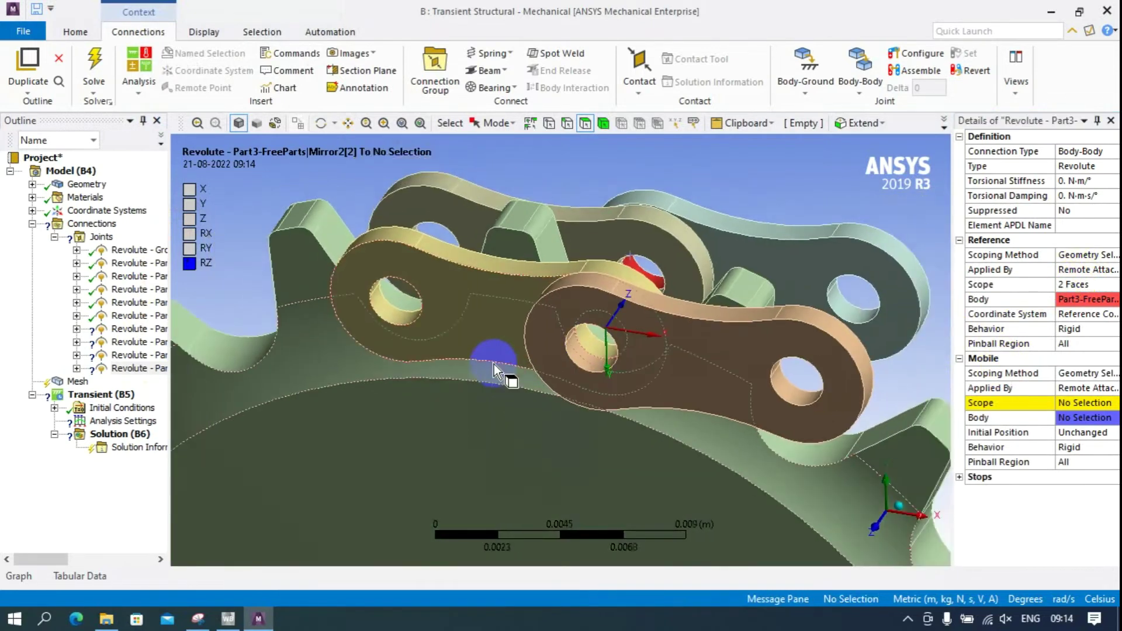
- Show all bodies again, then isolate the middle chain pin by hiding every other body
{"action": "right_click", "coordinate": [636, 209]}
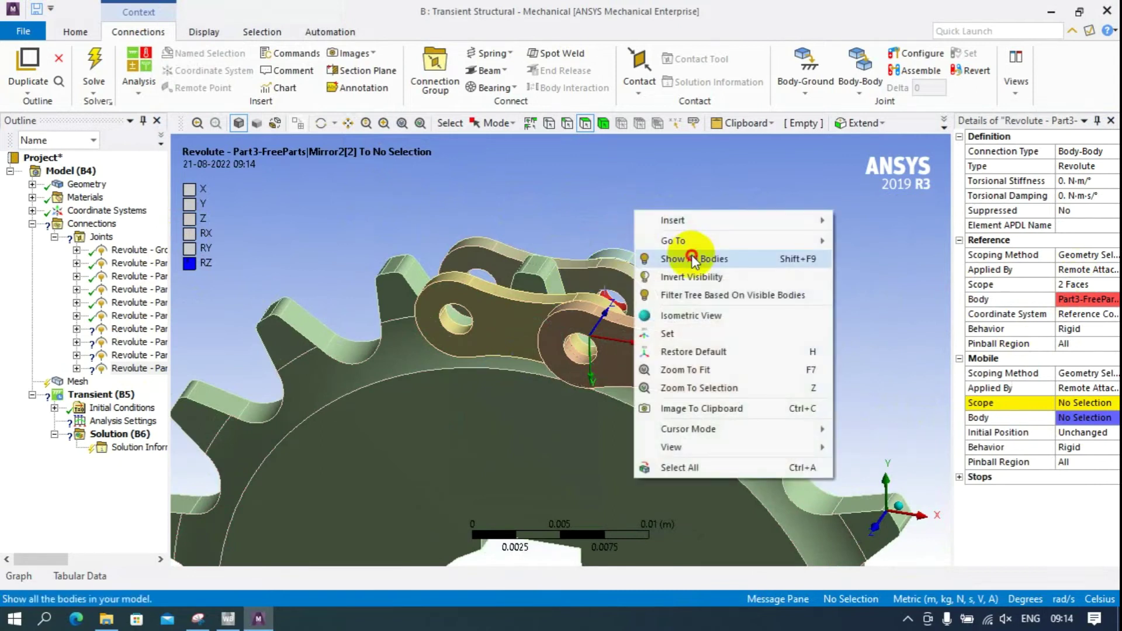
{"action": "left_click", "coordinate": [693, 259]}
{"action": "left_click", "coordinate": [621, 305]}
{"action": "right_click", "coordinate": [621, 305]}
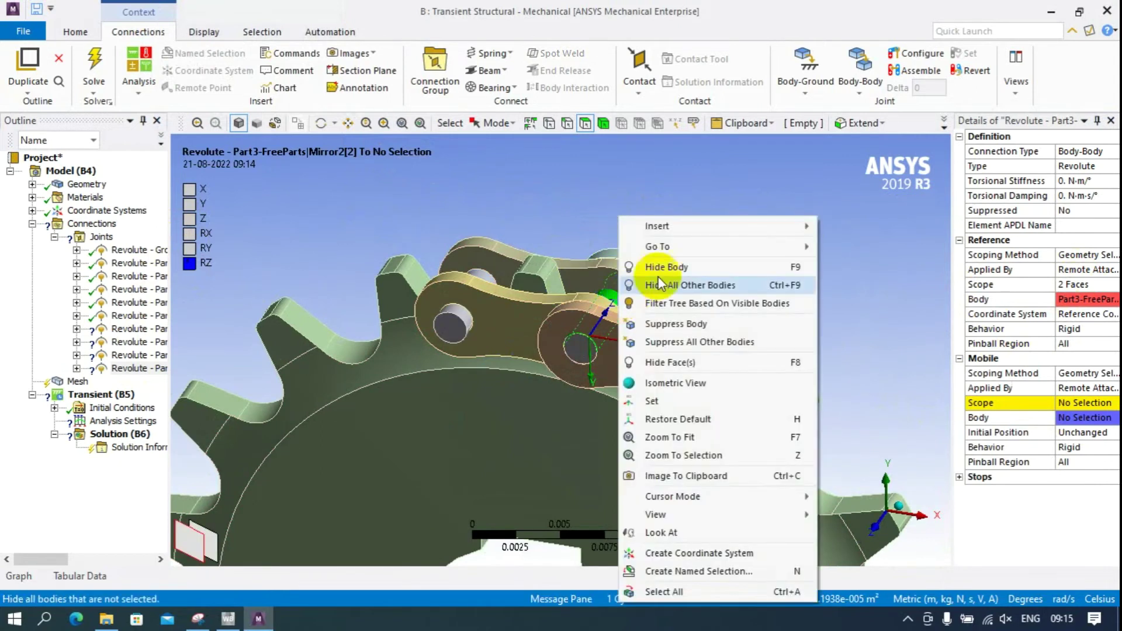
{"action": "left_click", "coordinate": [665, 286]}
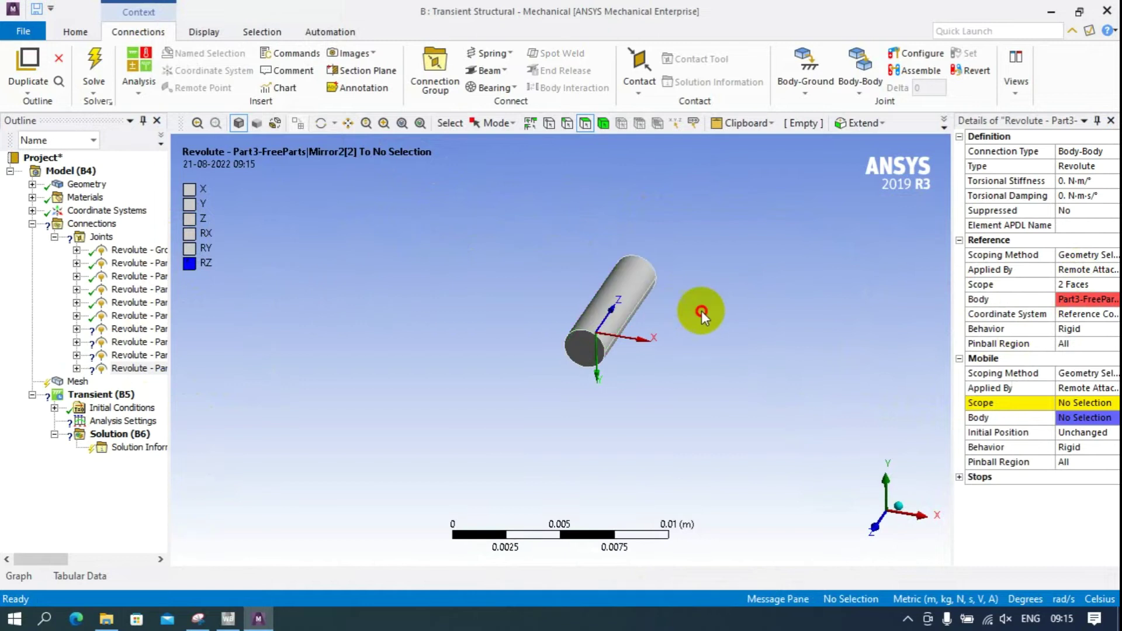
- Set the mobile scope of the yellow front link's middle-hole revolute joint to the middle pin's two cylindrical faces
{"action": "left_click", "coordinate": [137, 329]}
{"action": "left_click", "coordinate": [627, 315]}
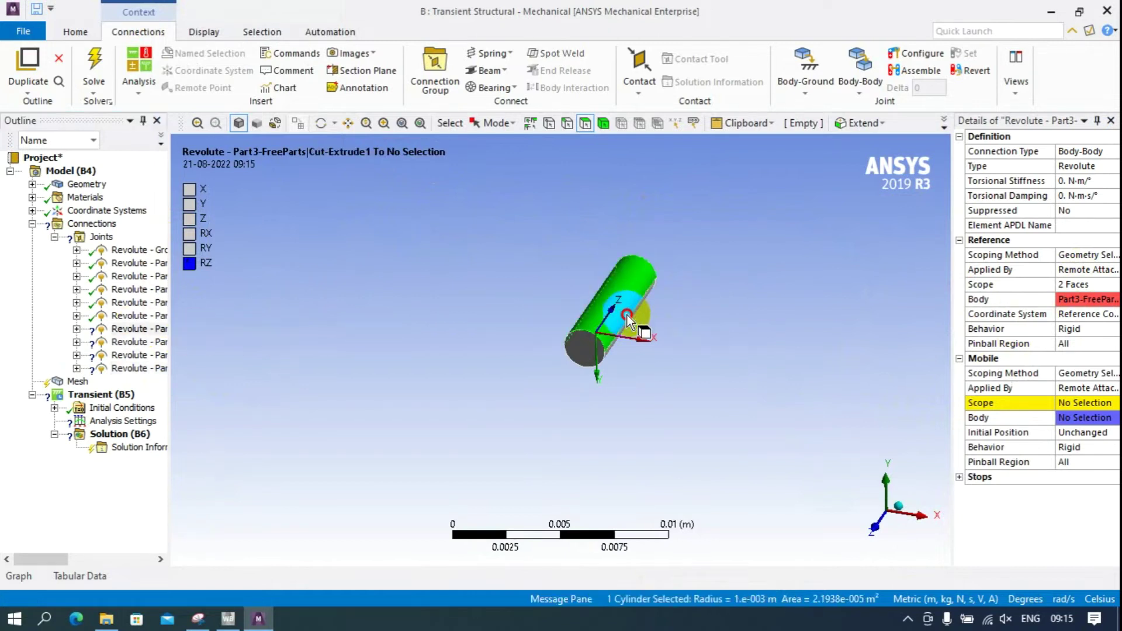
{"action": "left_click", "coordinate": [1064, 403]}
{"action": "left_click", "coordinate": [1069, 403]}
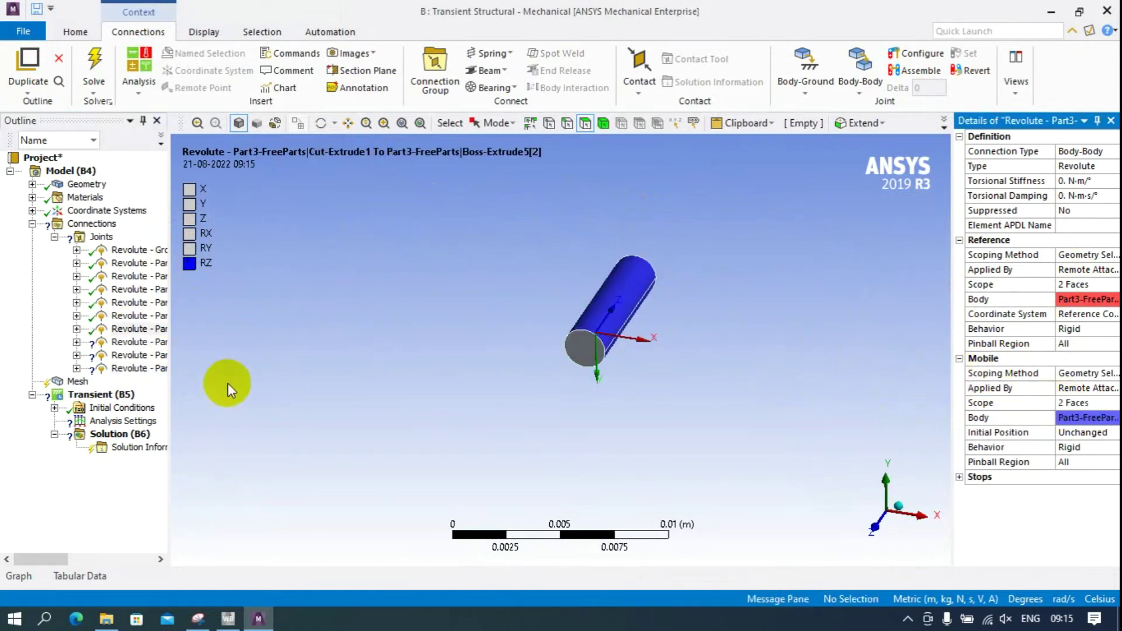
- Set the mobile scope of the brown front link's middle-hole joint to the two cylindrical faces of the middle pin
{"action": "left_click", "coordinate": [111, 342]}
{"action": "left_click", "coordinate": [620, 310]}
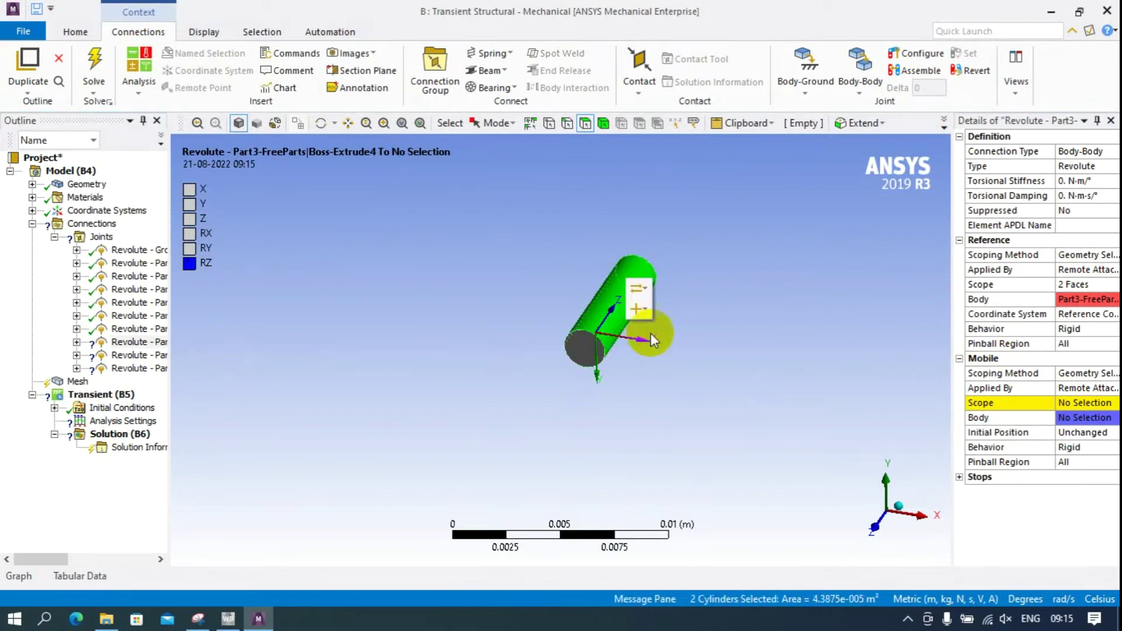
{"action": "left_click", "coordinate": [1058, 403]}
{"action": "left_click", "coordinate": [1053, 404]}
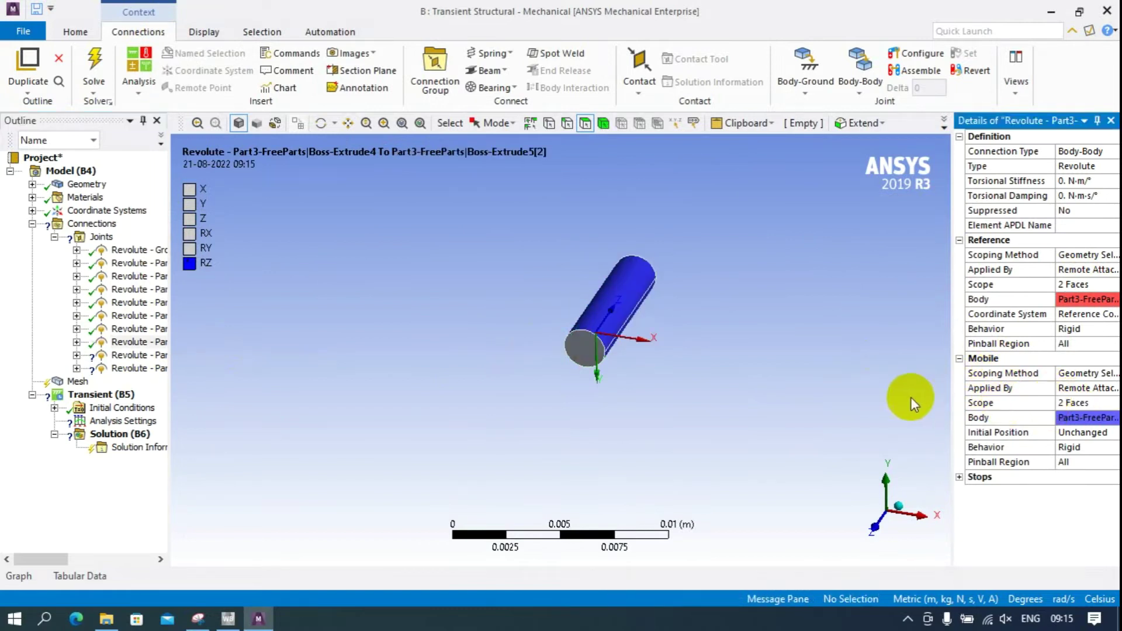
- Assign the middle pin's two cylindrical faces as the mobile scope of the middle-hole joint on the rear link behind the yellow one
{"action": "left_click", "coordinate": [126, 354]}
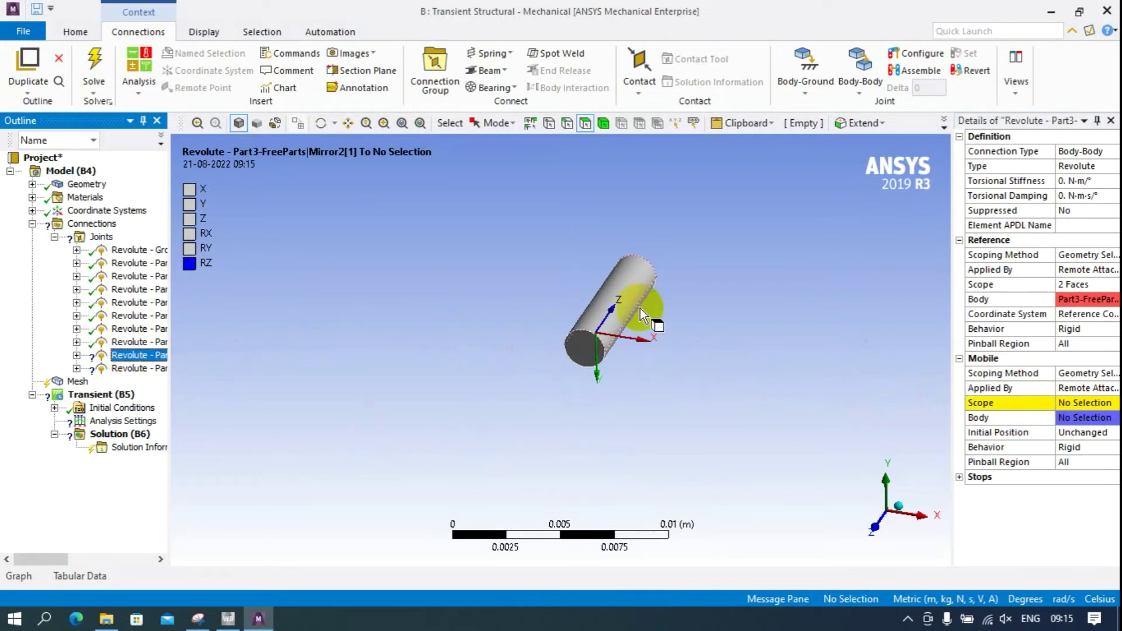
{"action": "left_click", "coordinate": [622, 329]}
{"action": "left_click", "coordinate": [1093, 403]}
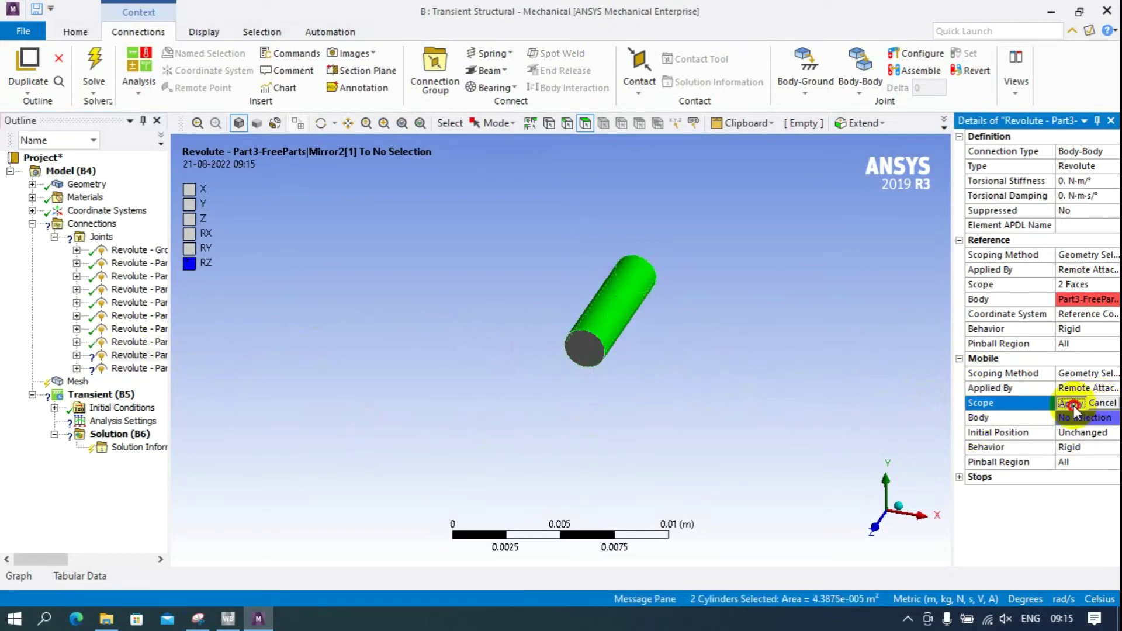
{"action": "left_click", "coordinate": [1070, 403]}
- Set the mobile scope of the blue-green rear link's middle-hole joint to the middle pin's two faces and show all bodies
{"action": "left_click", "coordinate": [134, 369]}
{"action": "left_click", "coordinate": [605, 305]}
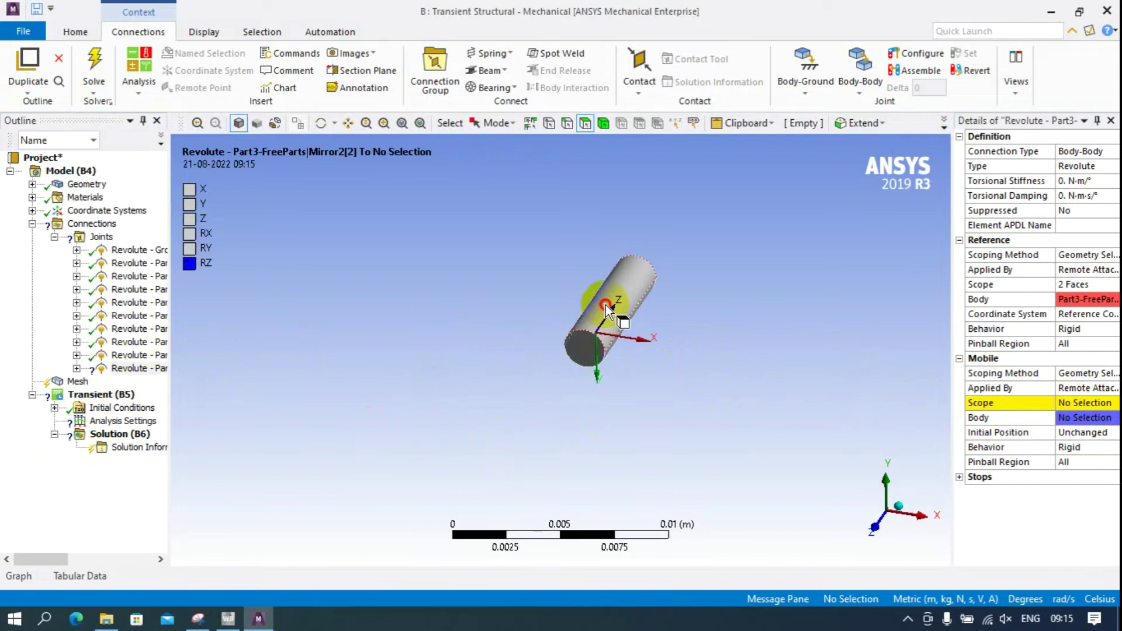
{"action": "left_click", "coordinate": [1091, 403]}
{"action": "left_click", "coordinate": [1069, 403]}
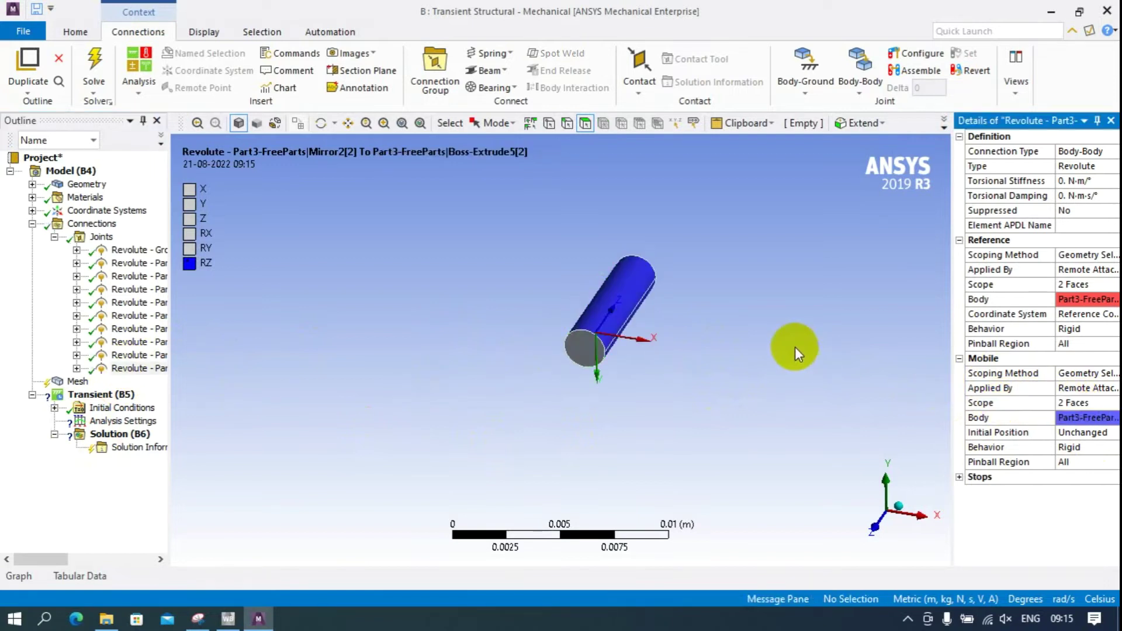
{"action": "right_click", "coordinate": [741, 331]}
{"action": "left_click", "coordinate": [767, 379]}
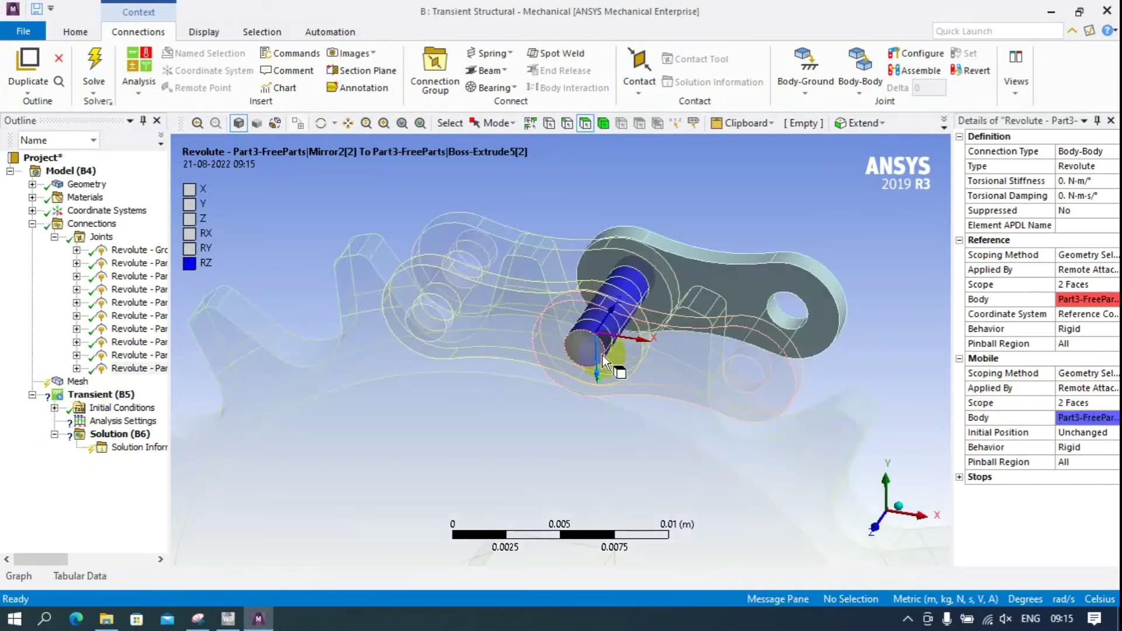
{"action": "scroll", "coordinate": [591, 364], "scroll_direction": "down", "scroll_amount": 4}
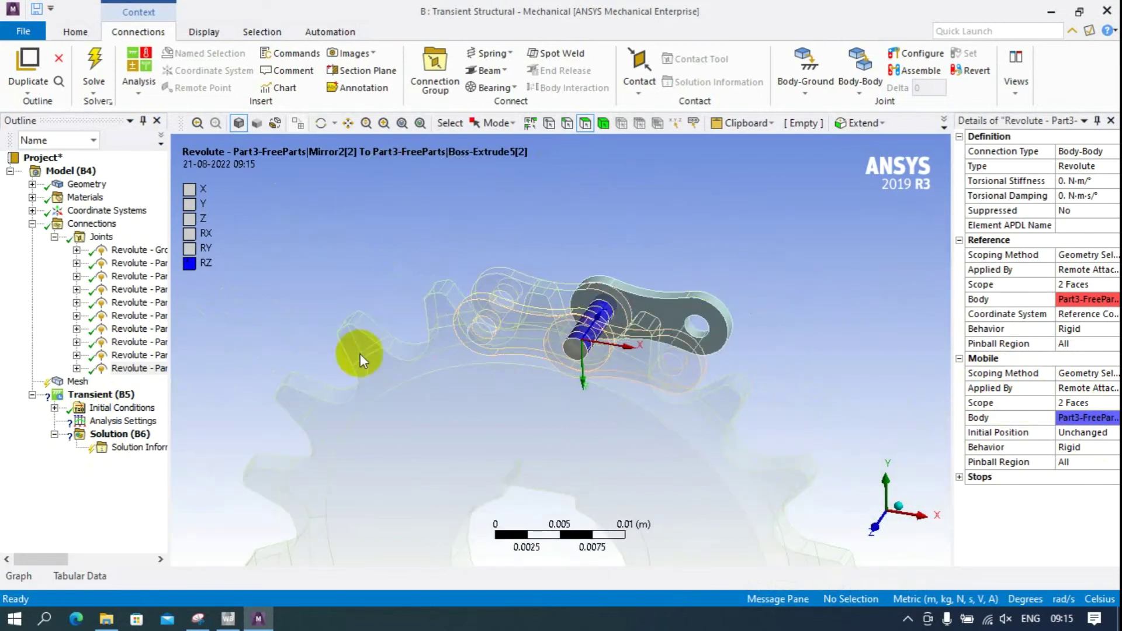
- Insert a body-ground translational joint with the two cylindrical faces of the end pin joining the brown and blue-green links as its mobile scope
{"action": "left_click", "coordinate": [101, 237]}
{"action": "left_click", "coordinate": [805, 70]}
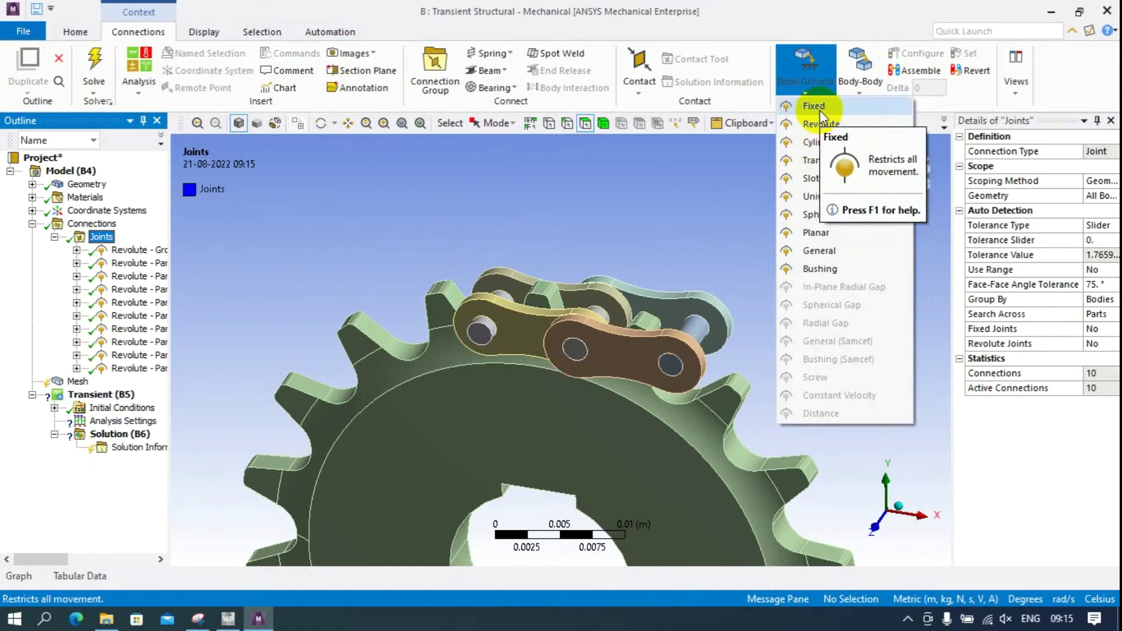
{"action": "left_click", "coordinate": [815, 158]}
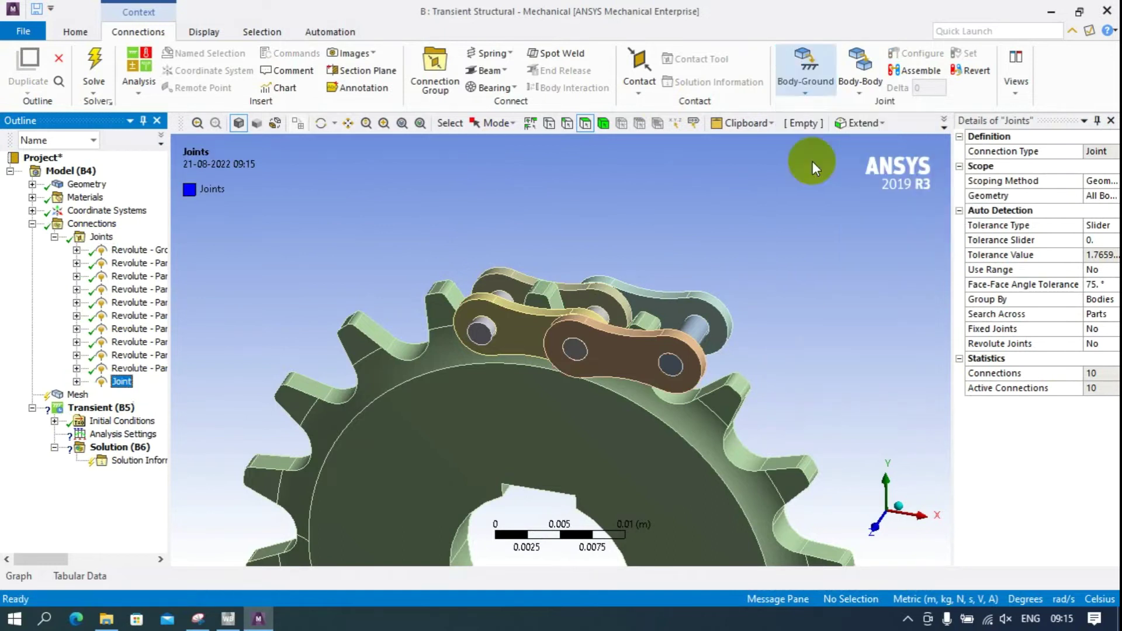
{"action": "left_click", "coordinate": [704, 345]}
{"action": "left_click", "coordinate": [704, 344], "text": "ctrl"}
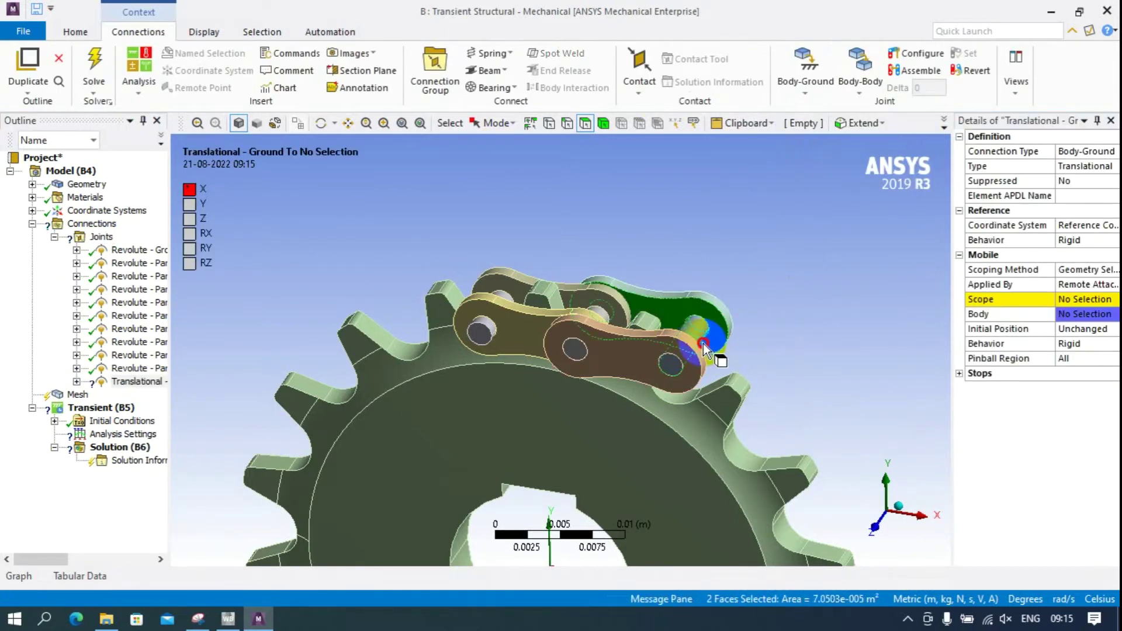
{"action": "left_click", "coordinate": [756, 349]}
{"action": "scroll", "coordinate": [737, 347], "scroll_direction": "up", "scroll_amount": 3}
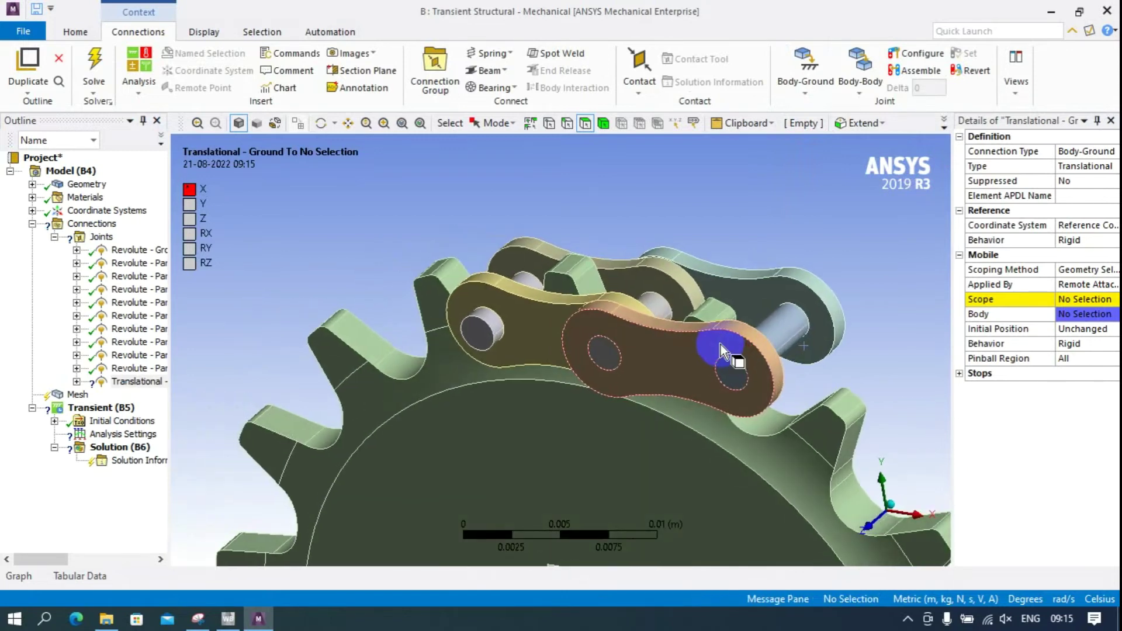
{"action": "left_click", "coordinate": [781, 347], "text": "ctrl"}
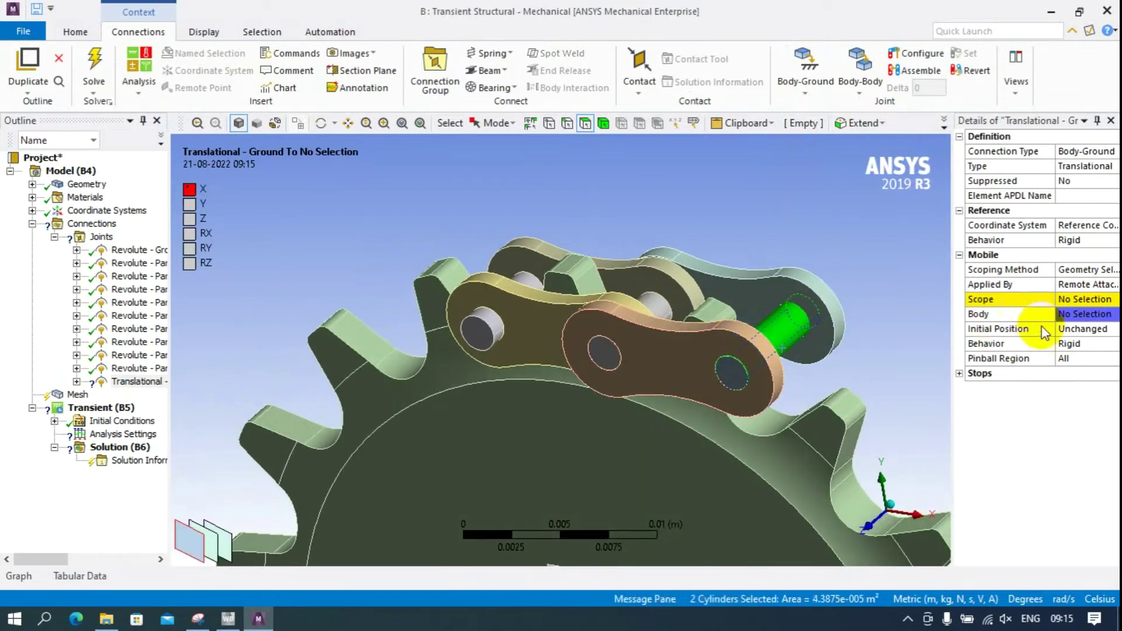
{"action": "left_click", "coordinate": [1070, 310]}
- Reorient the translational joint's reference coordinate system so that its X axis follows the global X direction
{"action": "scroll", "coordinate": [590, 331], "scroll_direction": "down", "scroll_amount": 5}
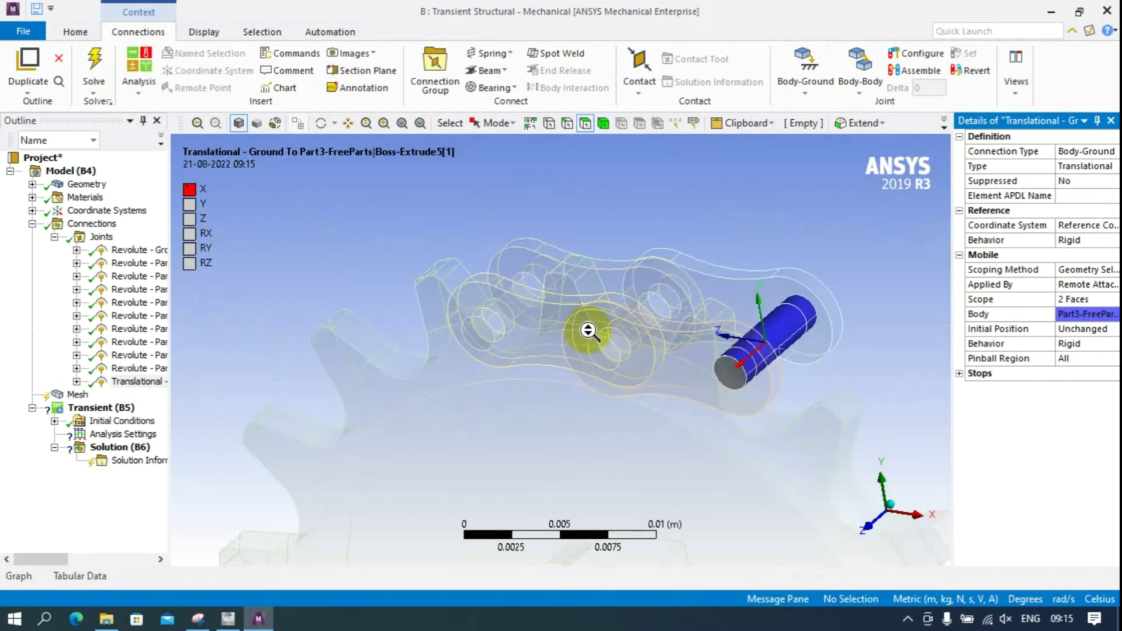
{"action": "left_click", "coordinate": [1079, 226]}
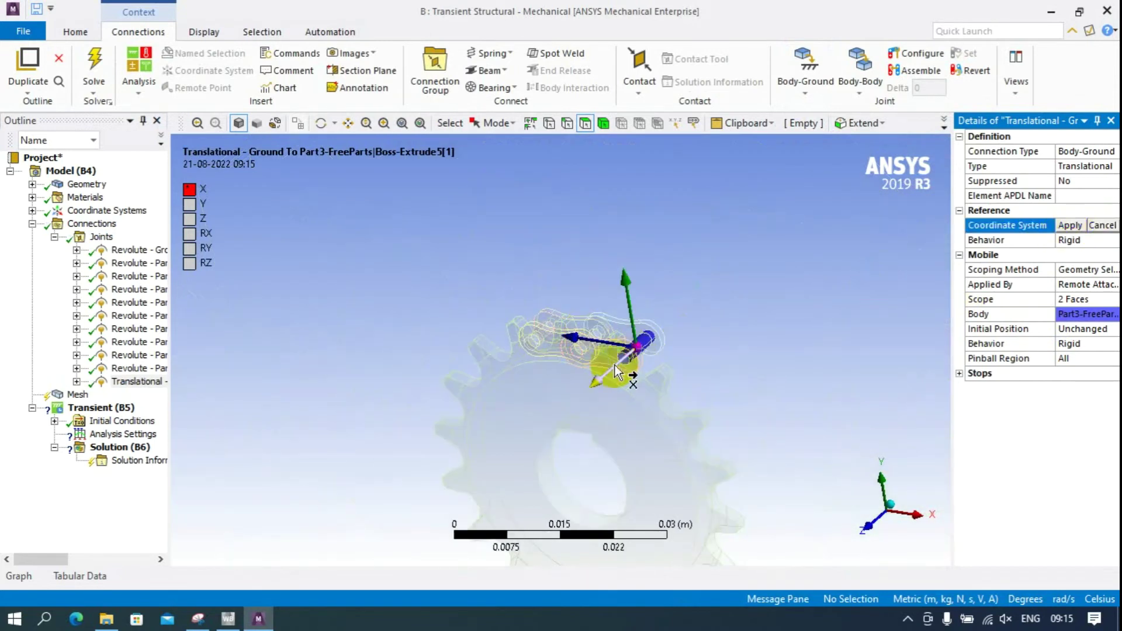
{"action": "left_click", "coordinate": [1069, 225]}
{"action": "middle_click_drag", "start_coordinate": [390, 348], "coordinate": [426, 351]}
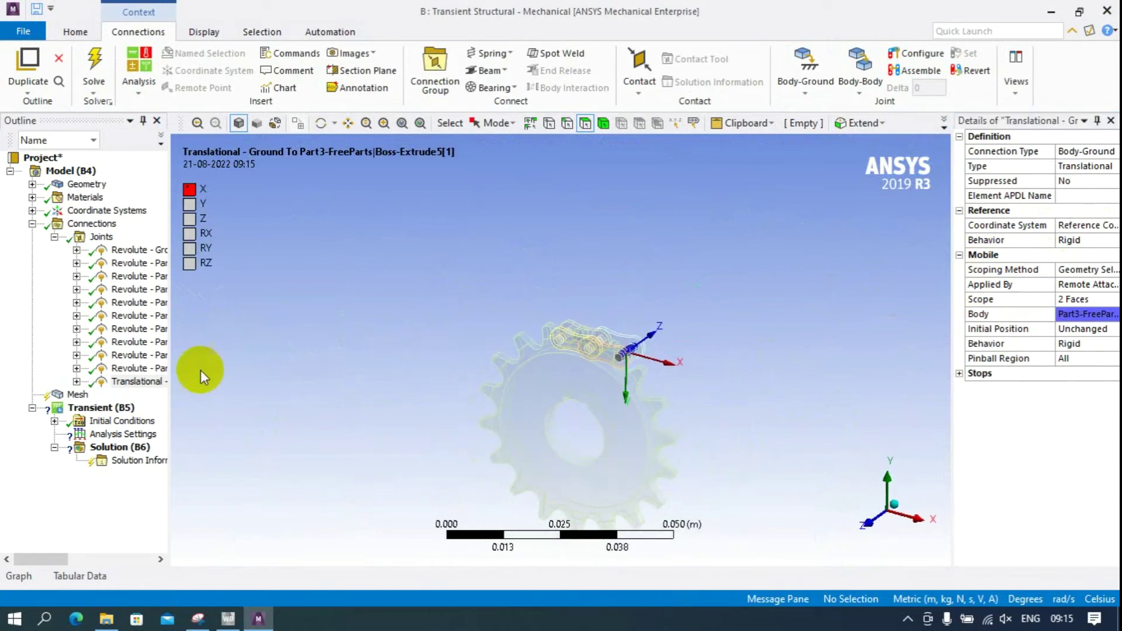
- Check the translational joint's motion along its X axis with the Configure tool, moving the end pin, and exit the tool
{"action": "left_click", "coordinate": [149, 382]}
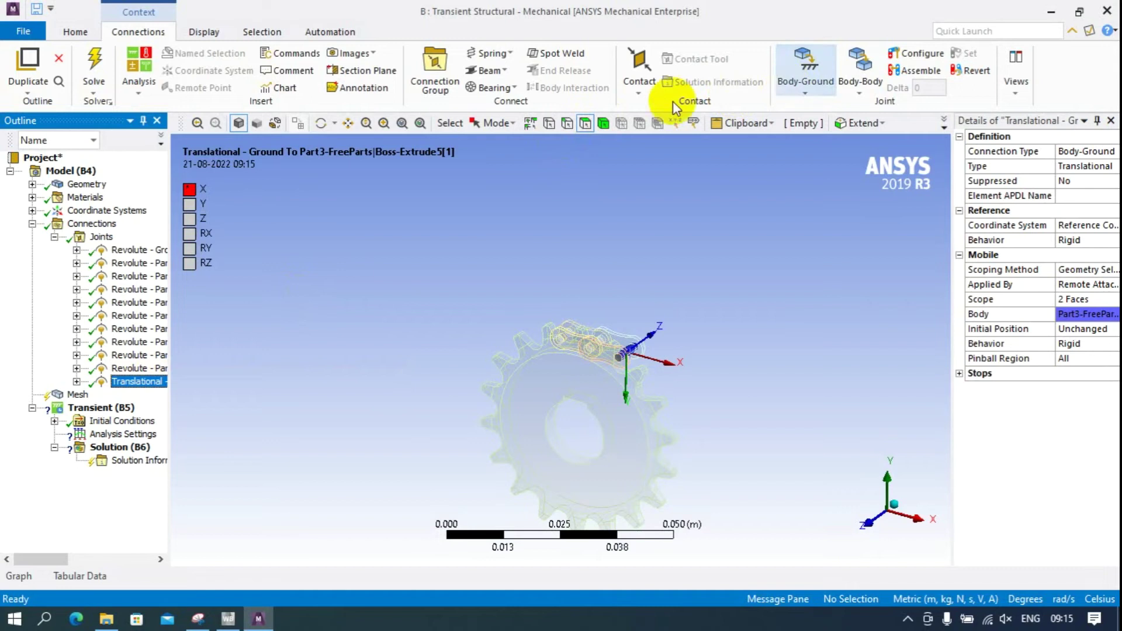
{"action": "left_click", "coordinate": [914, 55]}
{"action": "left_click_drag", "start_coordinate": [682, 371], "coordinate": [721, 427]}
{"action": "scroll", "coordinate": [701, 403], "scroll_direction": "down", "scroll_amount": 3}
{"action": "scroll", "coordinate": [700, 403], "scroll_direction": "down", "scroll_amount": 3}
{"action": "scroll", "coordinate": [636, 464], "scroll_direction": "up", "scroll_amount": 8}
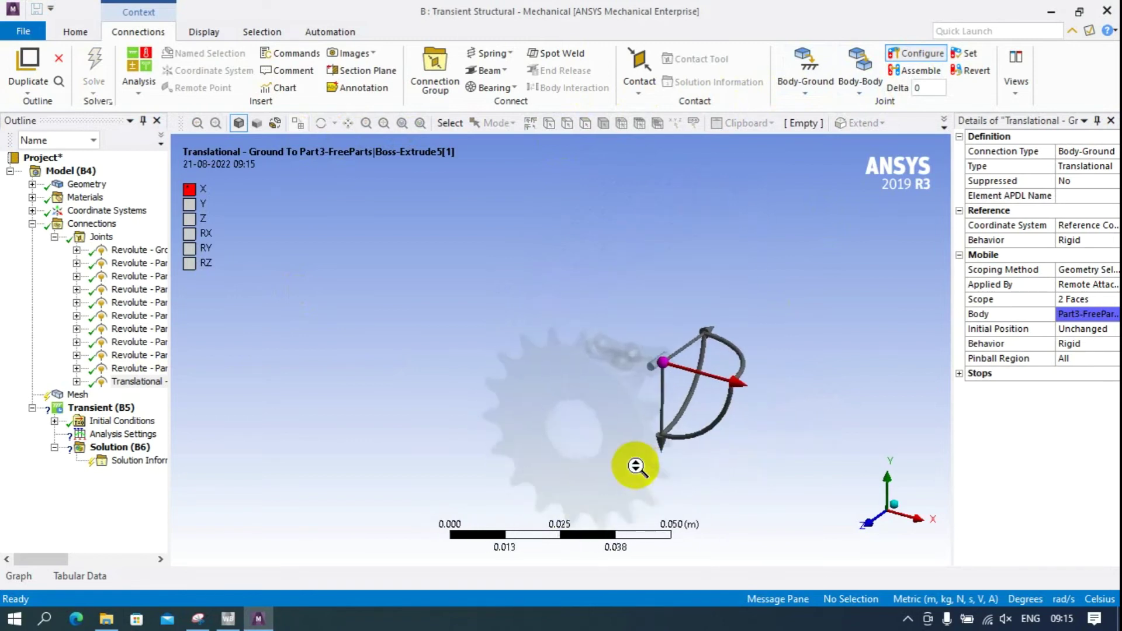
{"action": "middle_click_drag", "start_coordinate": [526, 301], "coordinate": [513, 213], "text": "ctrl"}
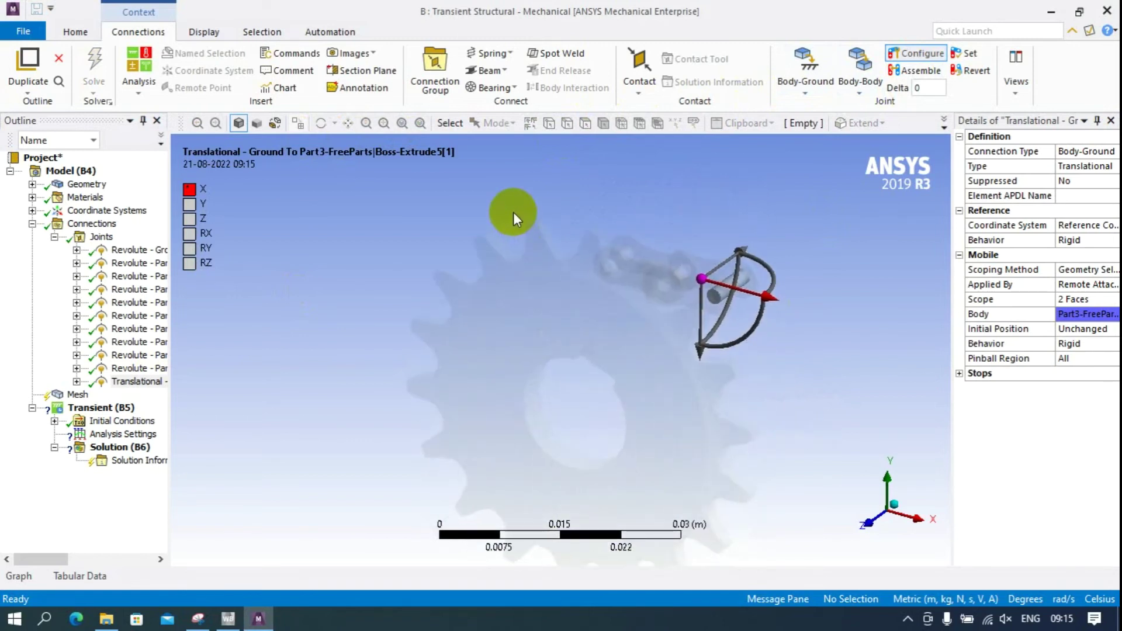
{"action": "left_click_drag", "start_coordinate": [770, 296], "coordinate": [885, 394]}
{"action": "left_click", "coordinate": [927, 53]}
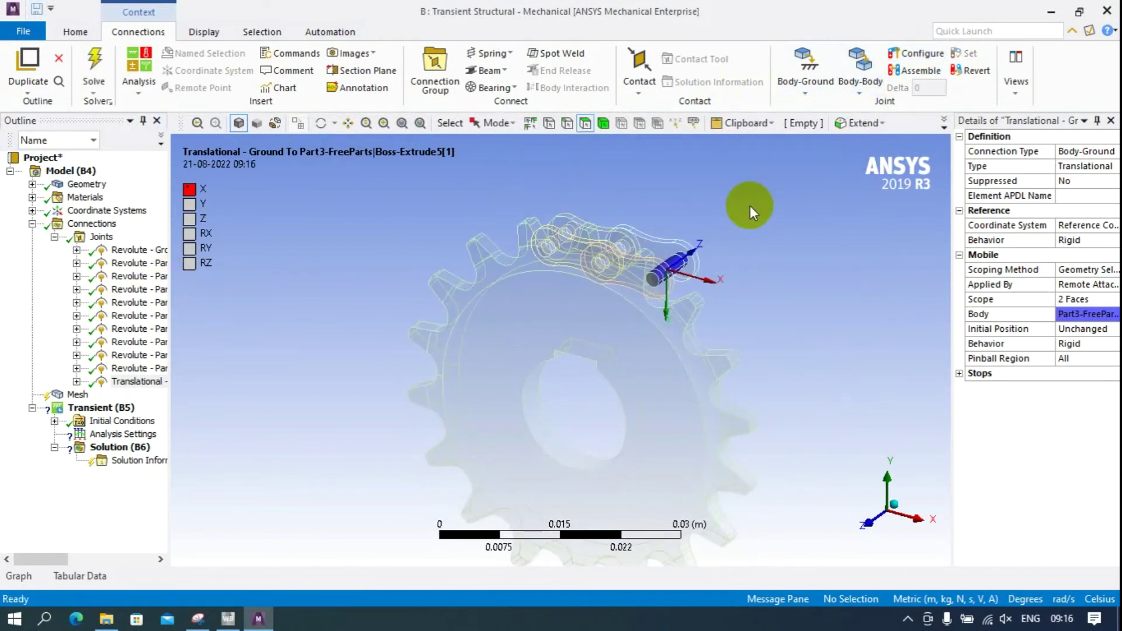
- Add a joint load based on the translational joint to the transient analysis and open its details
{"action": "left_click_drag", "start_coordinate": [138, 381], "coordinate": [119, 411]}
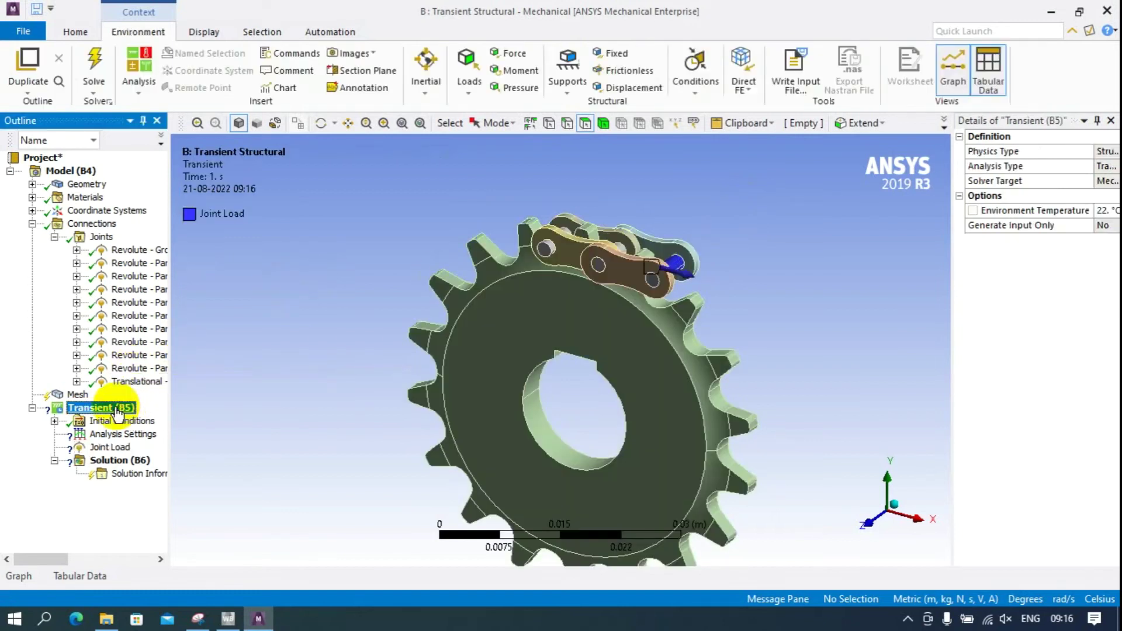
{"action": "left_click", "coordinate": [103, 448]}
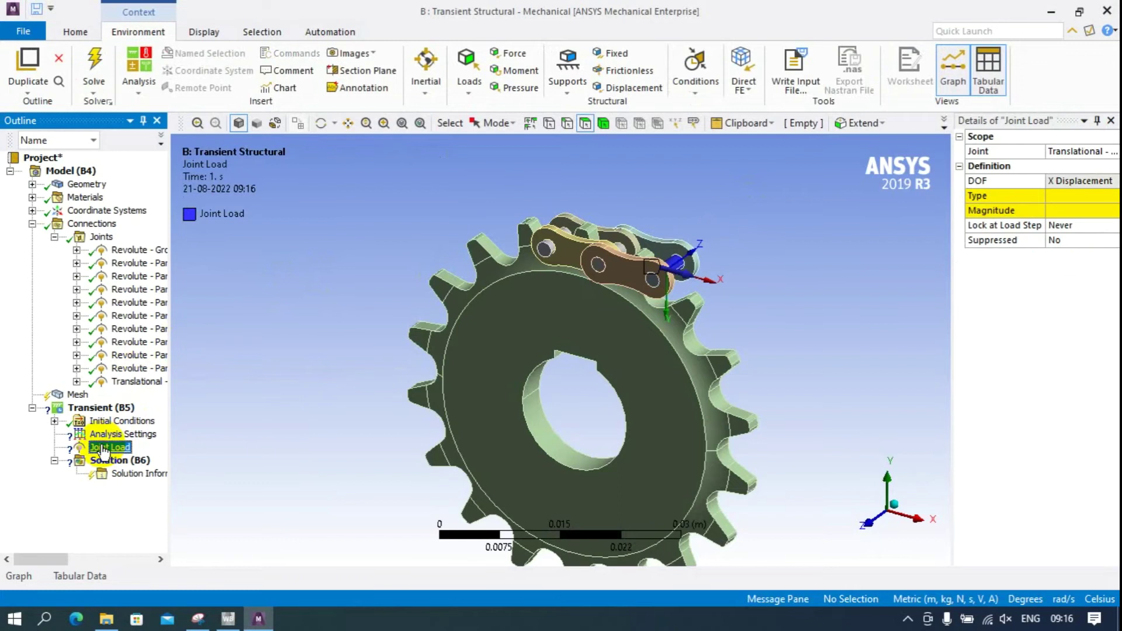
- Set the stiffness behavior of the seven chain link and pin bodies to Rigid, leaving out the sprocket
{"action": "left_click", "coordinate": [32, 185]}
{"action": "left_click", "coordinate": [108, 199]}
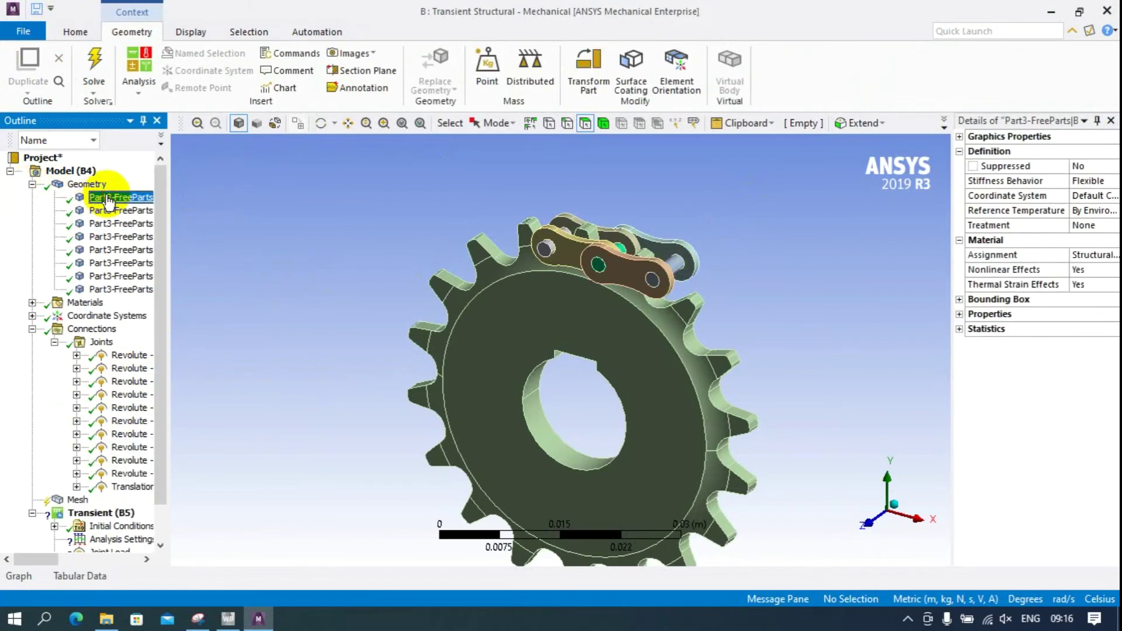
{"action": "left_click", "coordinate": [109, 211], "text": "ctrl"}
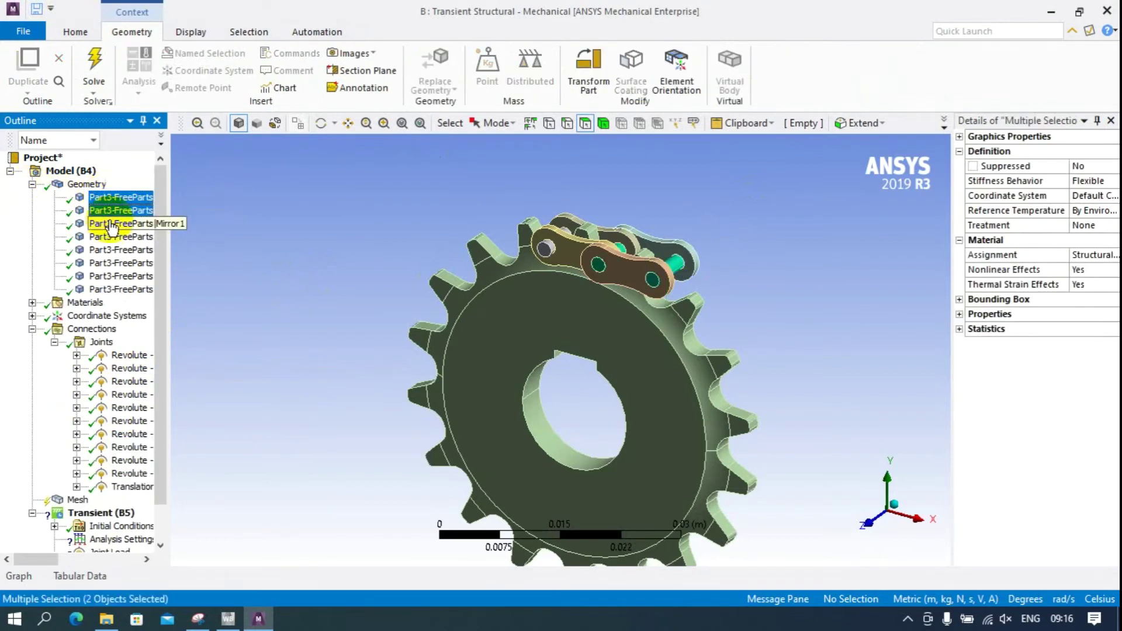
{"action": "left_click", "coordinate": [111, 226], "text": "ctrl"}
{"action": "left_click", "coordinate": [114, 225], "text": "ctrl"}
{"action": "left_click", "coordinate": [114, 237], "text": "ctrl"}
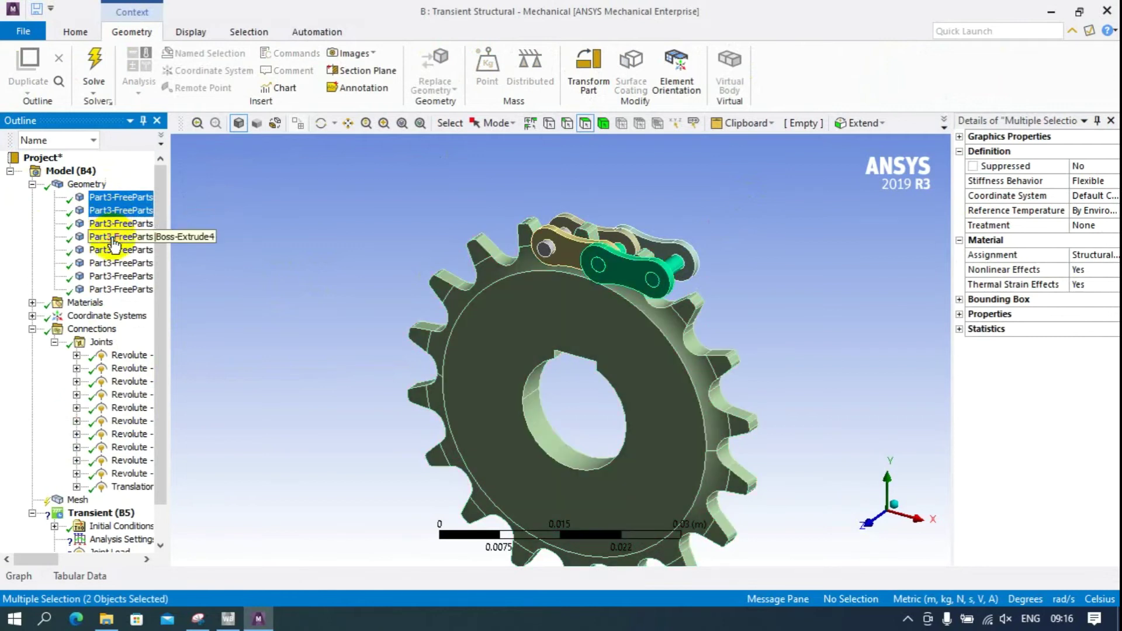
{"action": "left_click", "coordinate": [114, 250], "text": "ctrl"}
{"action": "left_click", "coordinate": [114, 263], "text": "ctrl"}
{"action": "left_click", "coordinate": [114, 277], "text": "ctrl"}
{"action": "left_click", "coordinate": [114, 290], "text": "ctrl"}
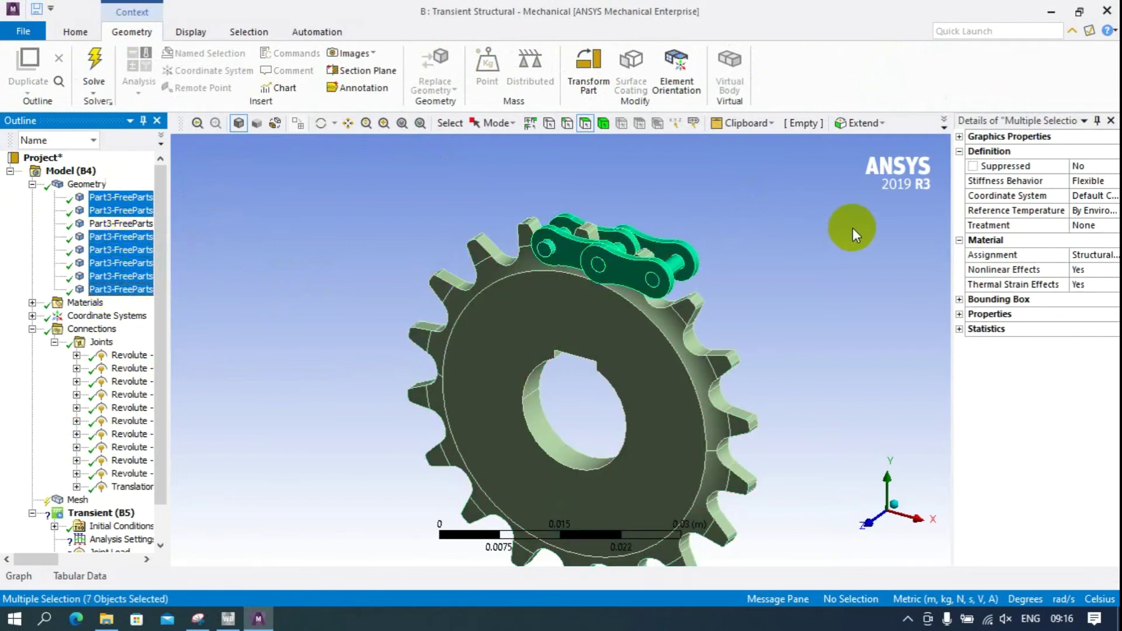
{"action": "left_click", "coordinate": [1086, 182]}
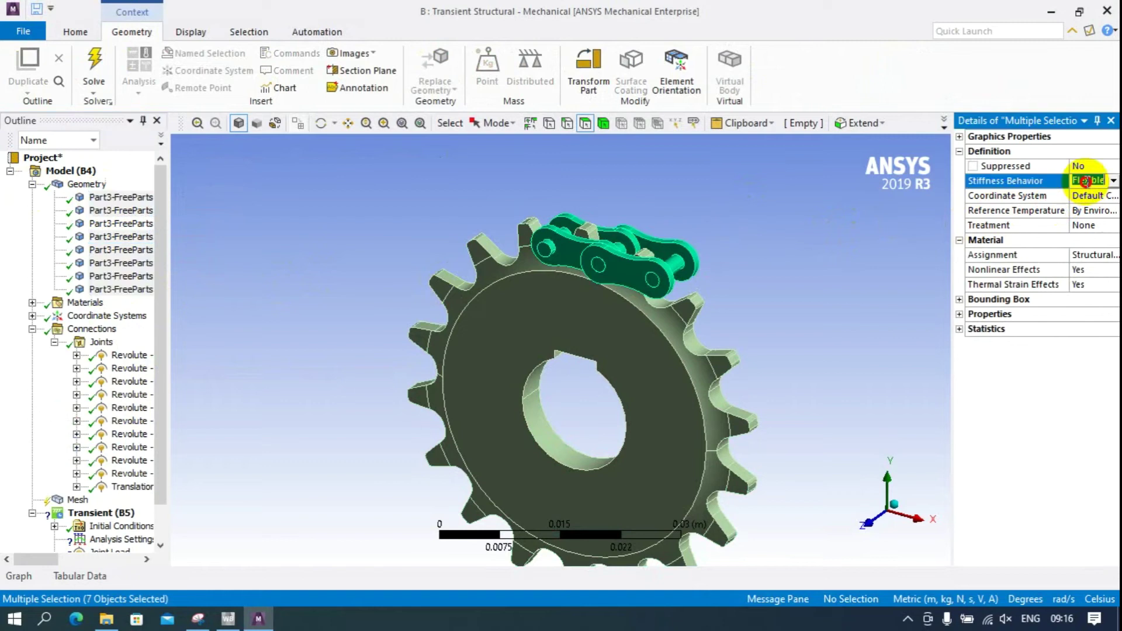
{"action": "left_click", "coordinate": [1085, 194]}
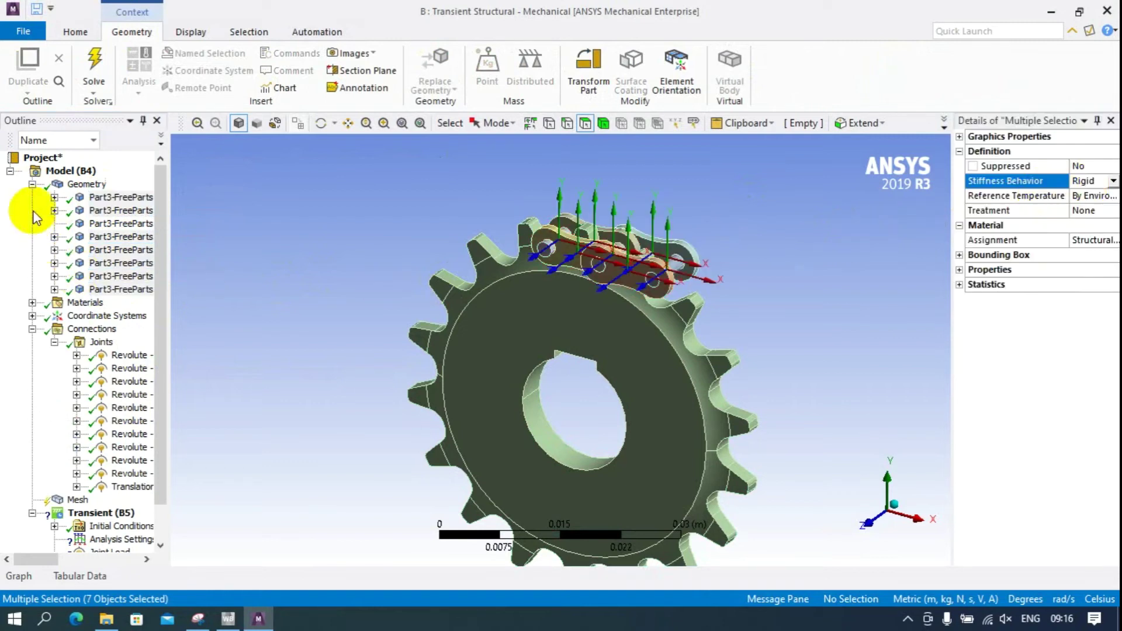
{"action": "left_click", "coordinate": [32, 184]}
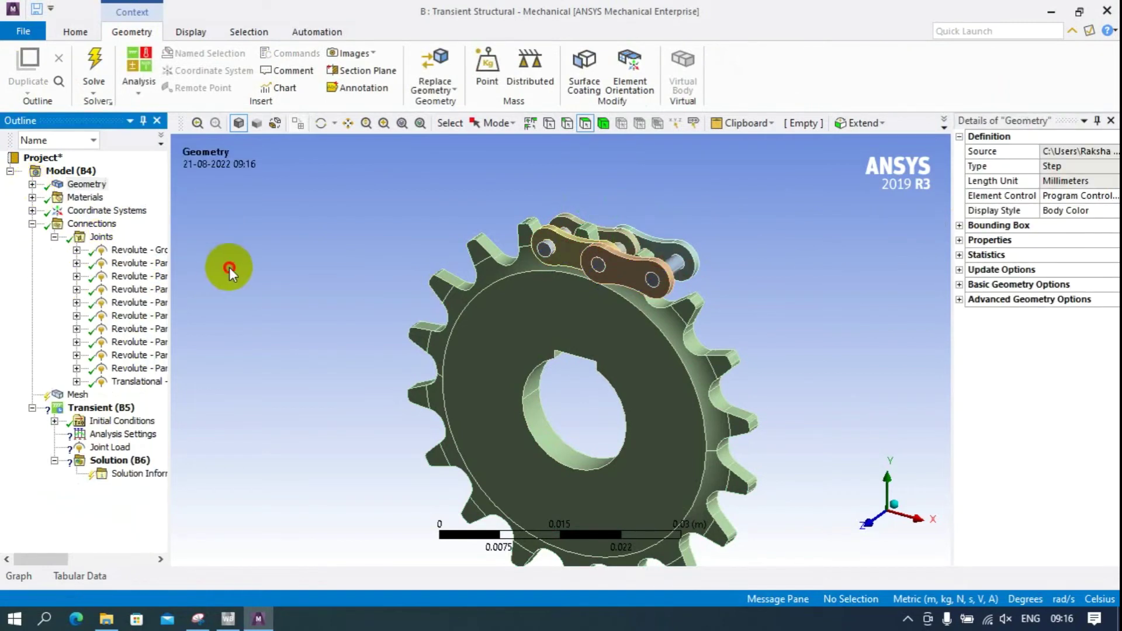
- Set the analysis to 10 steps, with initial, minimum and maximum time steps of 1 s for the first step
{"action": "left_click", "coordinate": [103, 440]}
{"action": "left_click", "coordinate": [1081, 152]}
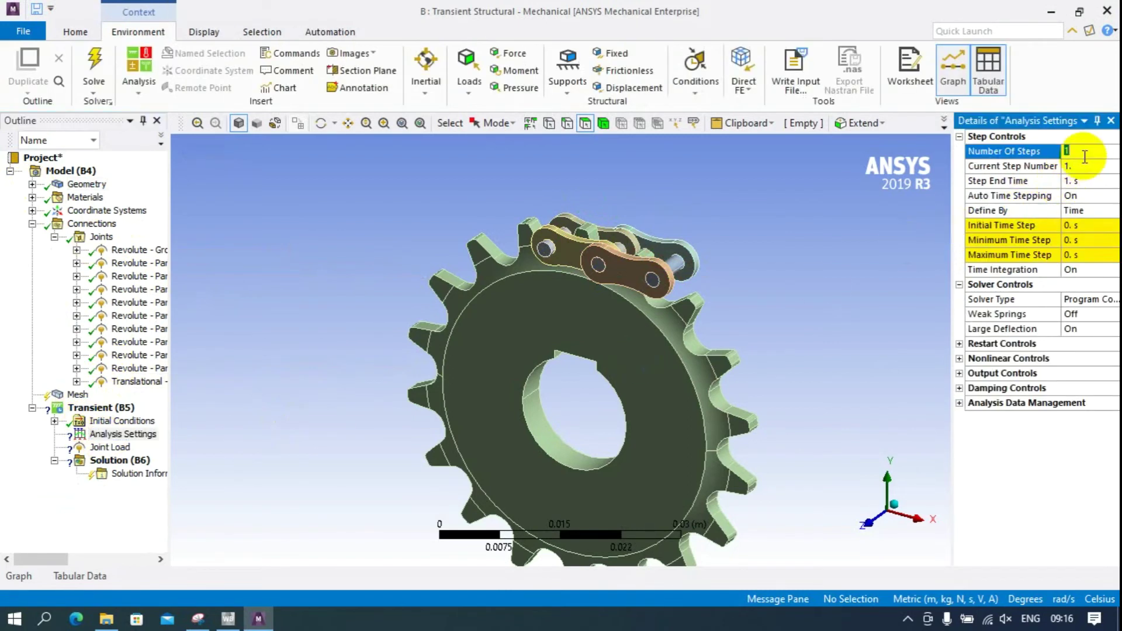
{"action": "left_click", "coordinate": [822, 241]}
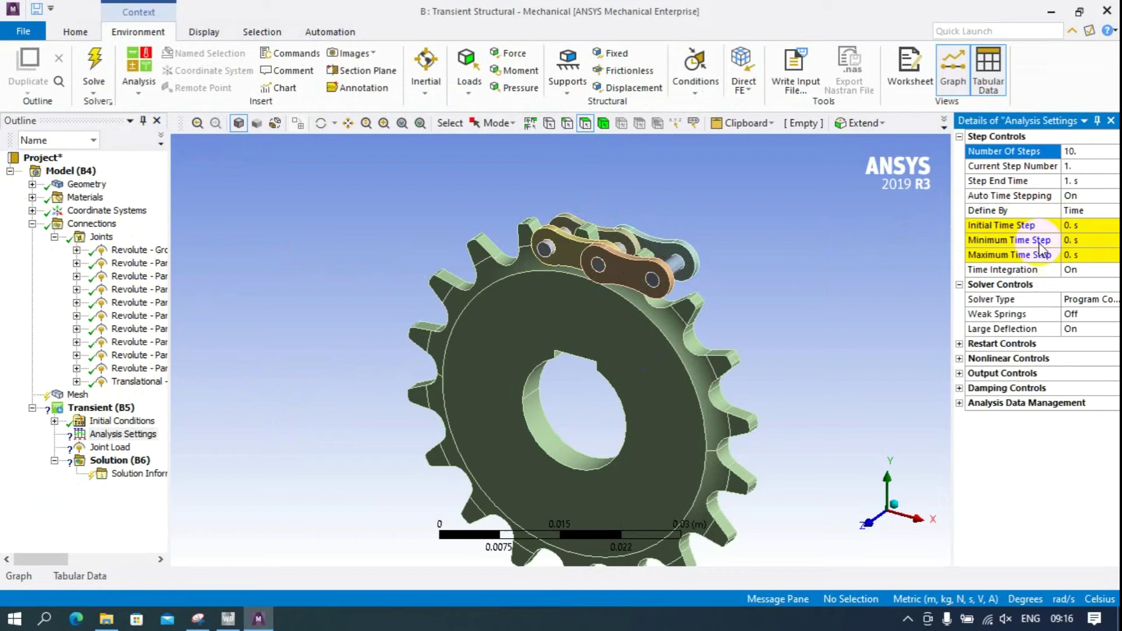
{"action": "left_click", "coordinate": [1078, 227]}
{"action": "type", "text": "1"}
{"action": "left_click", "coordinate": [1079, 240]}
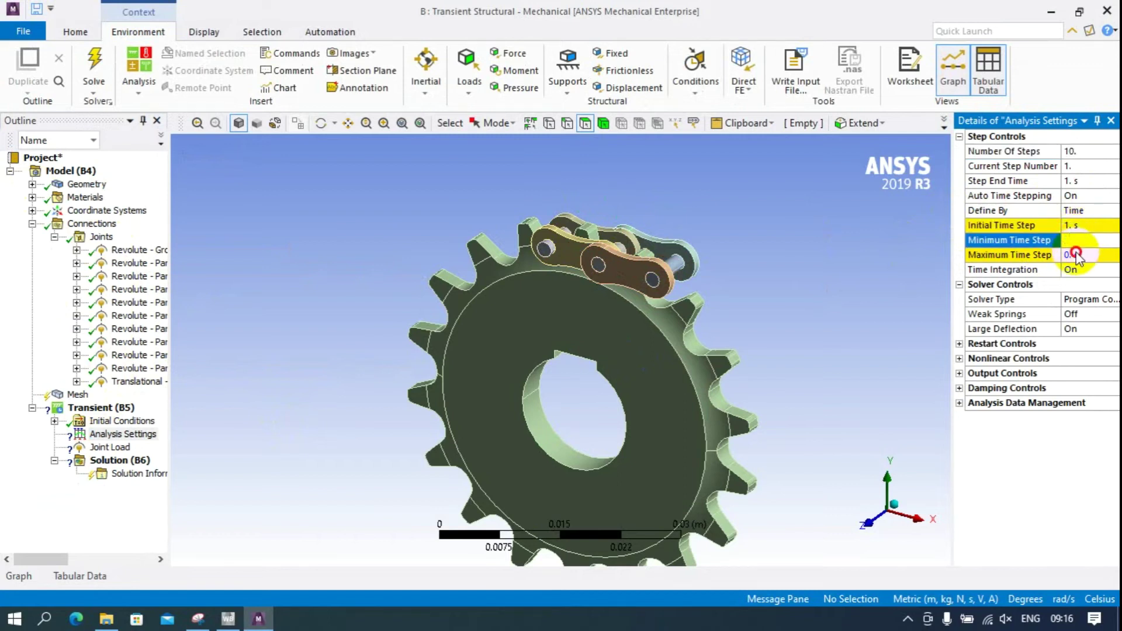
{"action": "left_click", "coordinate": [1077, 255]}
{"action": "type", "text": "1"}
{"action": "left_click", "coordinate": [878, 305]}
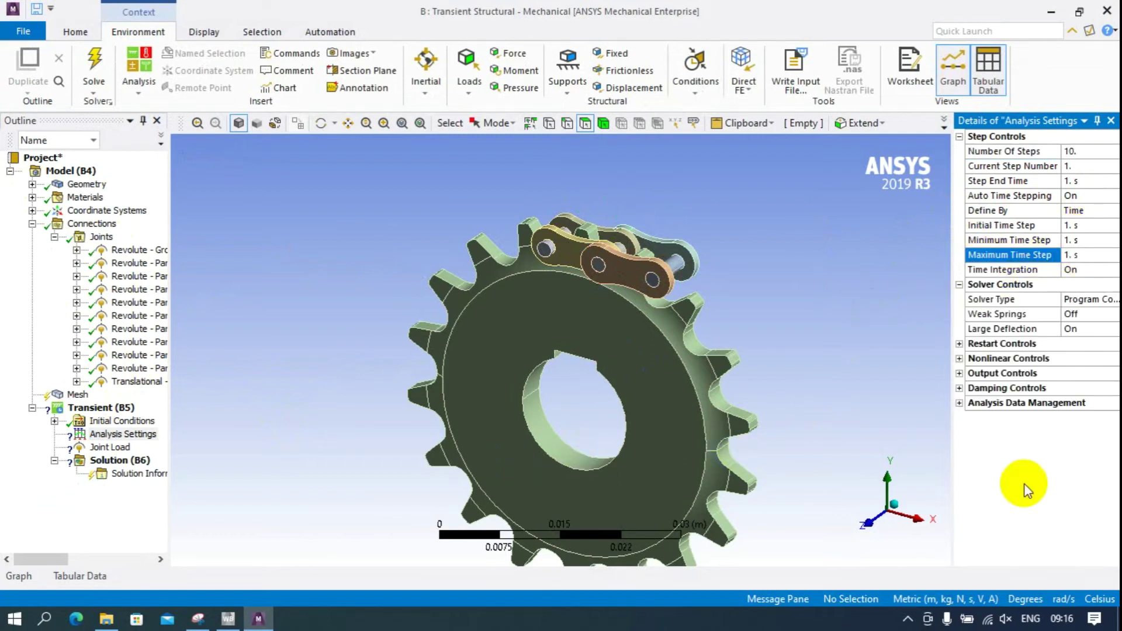
- Select all analysis steps together and set their initial, minimum and maximum time steps to 1 s
{"action": "left_click", "coordinate": [989, 81]}
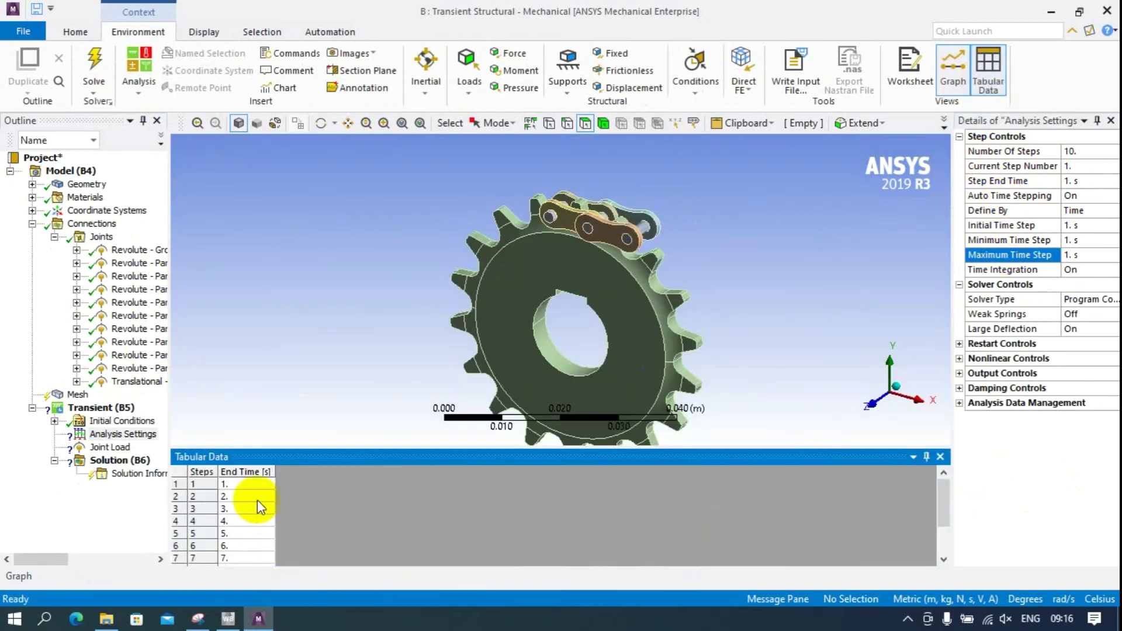
{"action": "right_click", "coordinate": [258, 500]}
{"action": "left_click", "coordinate": [311, 551]}
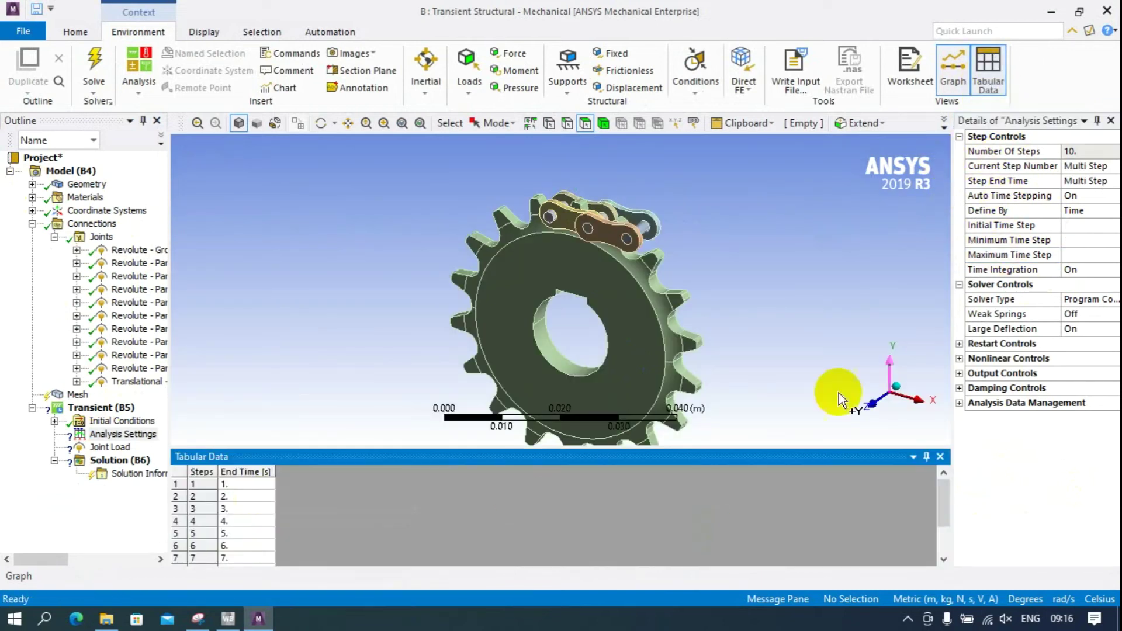
{"action": "left_click", "coordinate": [1098, 227]}
{"action": "key", "text": "Return"}
{"action": "left_click", "coordinate": [1078, 266]}
{"action": "type", "text": "1"}
{"action": "left_click", "coordinate": [1078, 256]}
{"action": "type", "text": "1"}
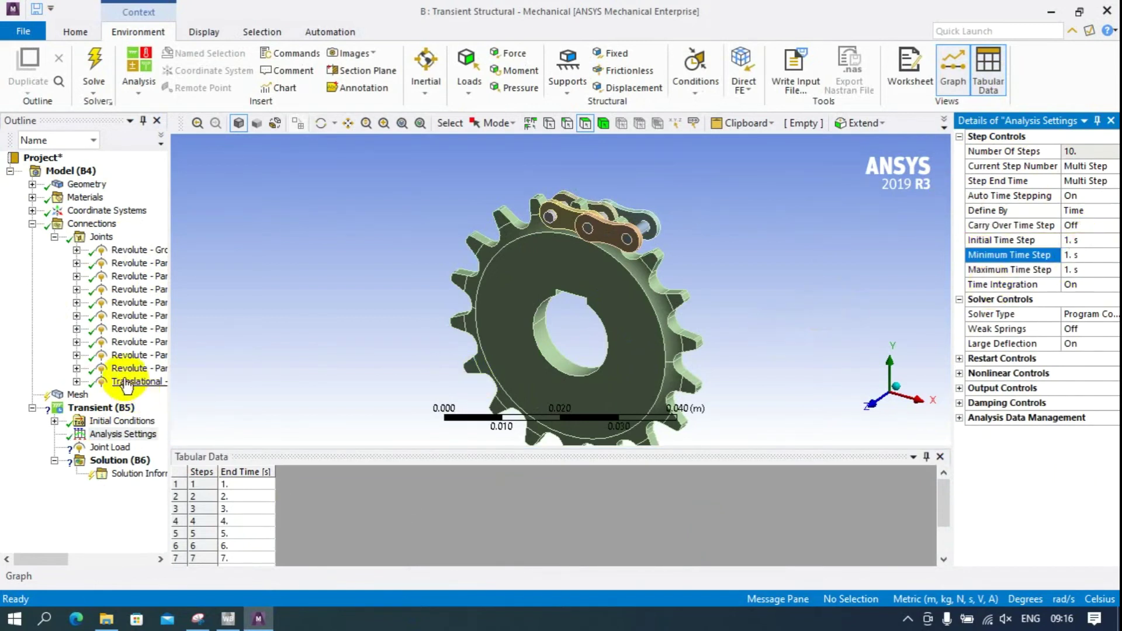
- Set the joint load's type to Displacement and define tabular magnitudes of 1 m at 1 s and 10 m at 10 s
{"action": "left_click", "coordinate": [111, 448]}
{"action": "double_click", "coordinate": [1073, 195]}
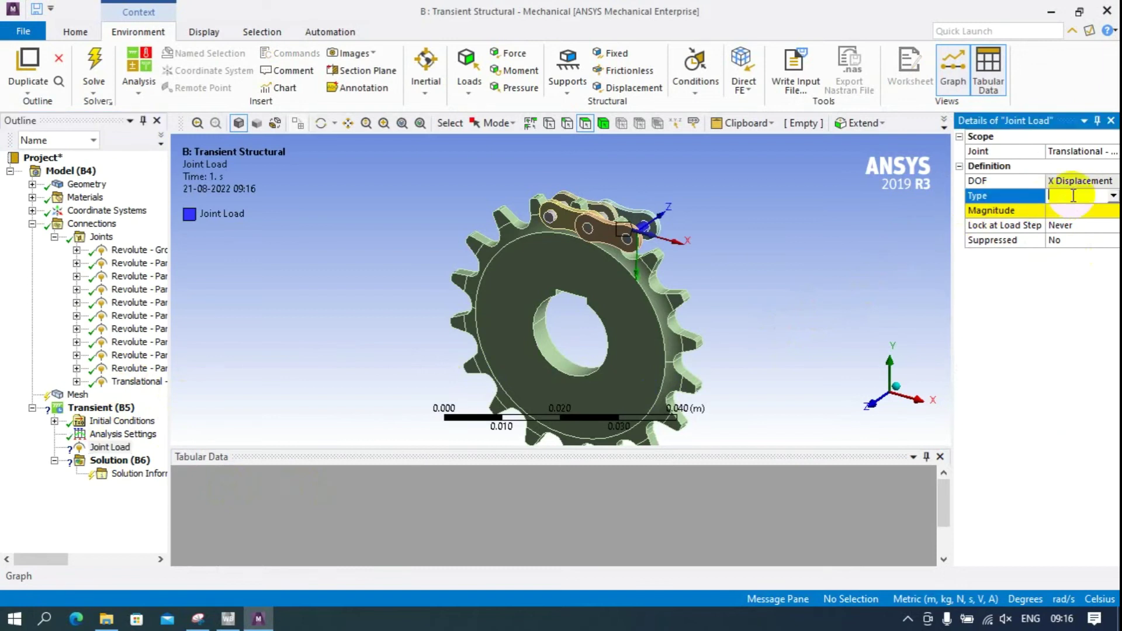
{"action": "left_click", "coordinate": [1067, 211]}
{"action": "left_click", "coordinate": [307, 498]}
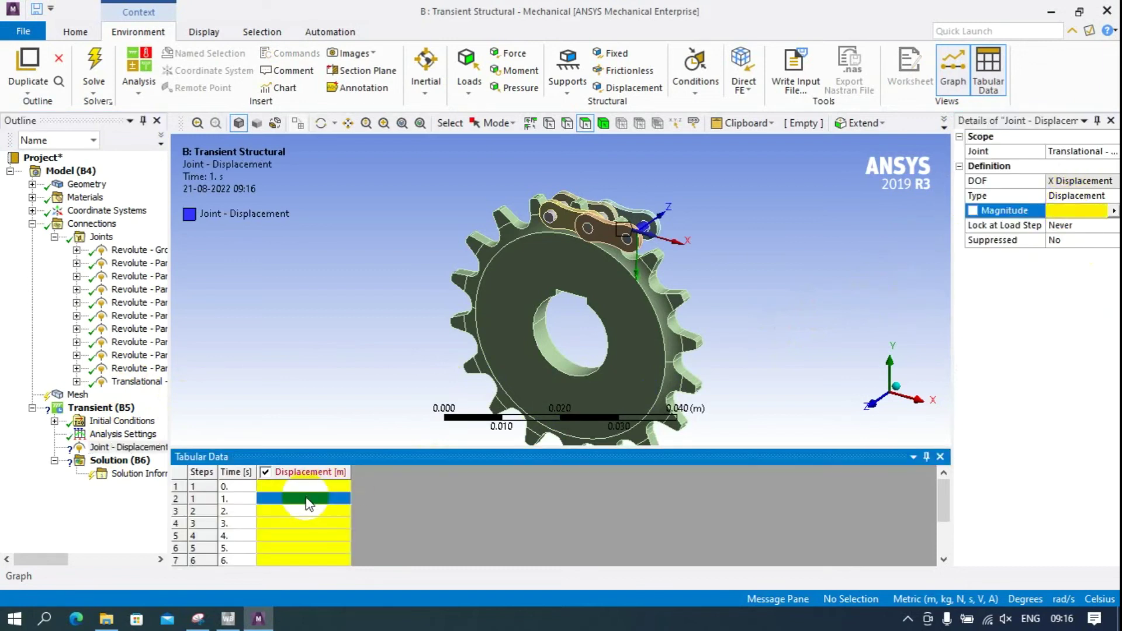
{"action": "type", "text": "1"}
{"action": "left_click", "coordinate": [303, 526]}
{"action": "scroll", "coordinate": [303, 535], "scroll_direction": "down", "scroll_amount": 2}
{"action": "left_click", "coordinate": [300, 547]}
{"action": "type", "text": "10"}
{"action": "left_click", "coordinate": [326, 561]}
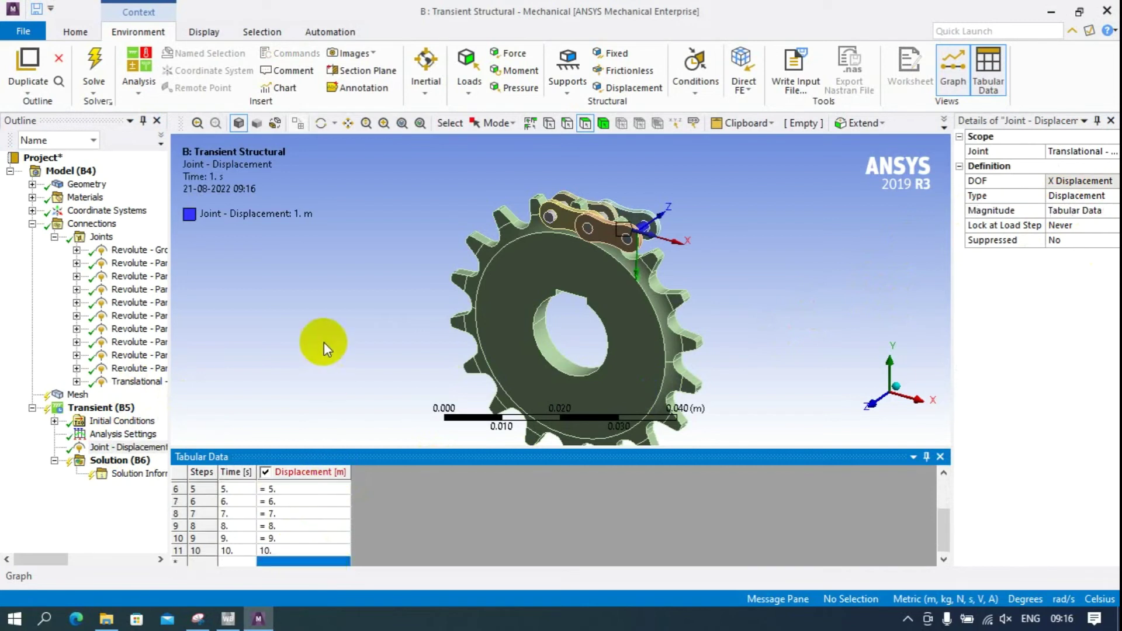
- Solve the transient structural analysis
{"action": "left_click", "coordinate": [324, 342]}
{"action": "left_click", "coordinate": [100, 60]}
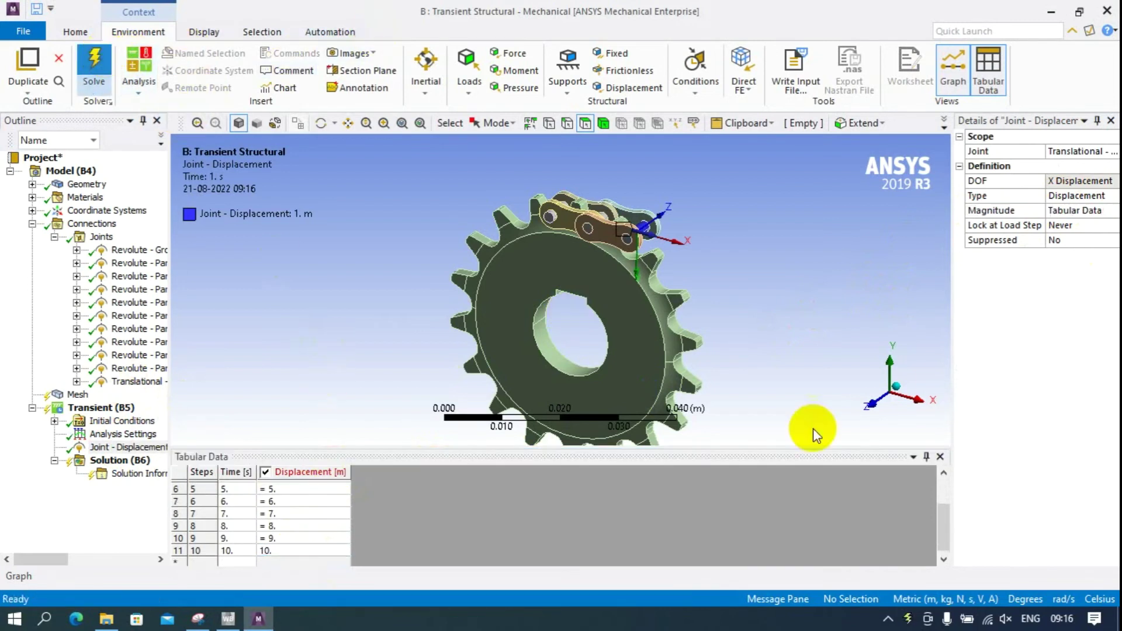
{"action": "left_click", "coordinate": [908, 618]}
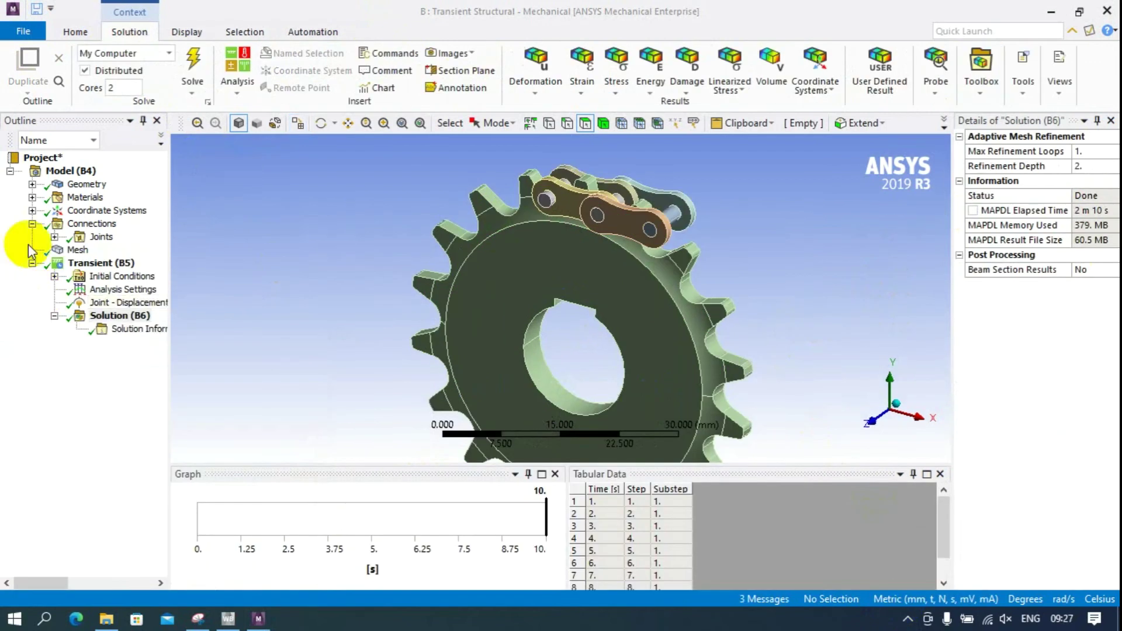
- Add total deformation, equivalent stress and equivalent elastic strain results for all bodies to the solution and evaluate them
{"action": "left_click", "coordinate": [120, 316]}
{"action": "left_click", "coordinate": [537, 85]}
{"action": "left_click", "coordinate": [562, 106]}
{"action": "left_click", "coordinate": [625, 84]}
{"action": "left_click", "coordinate": [672, 106]}
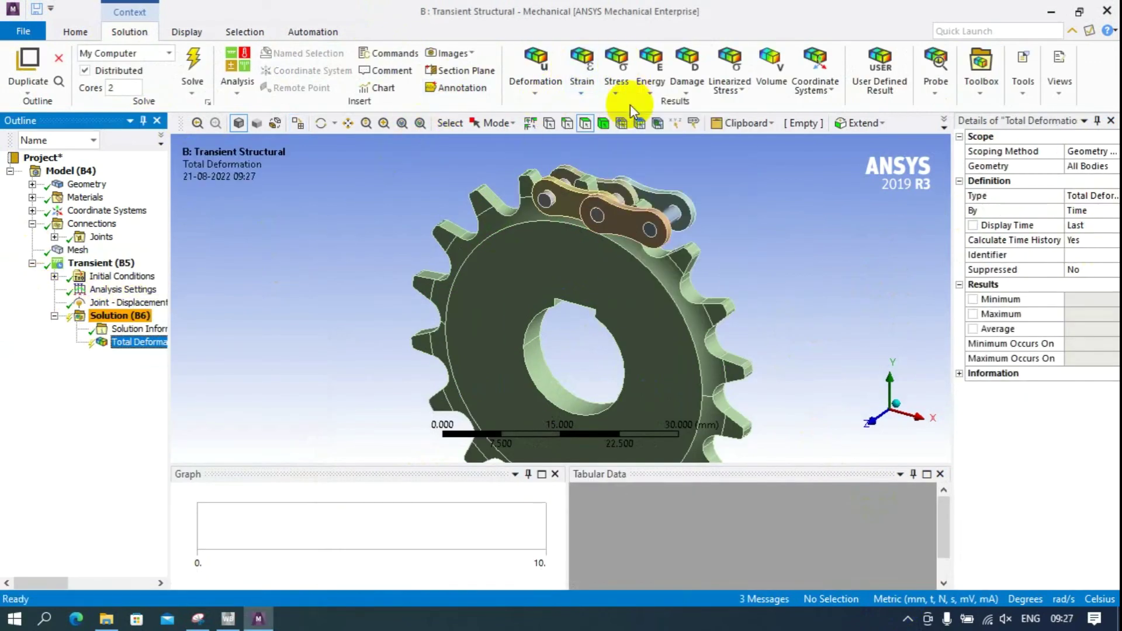
{"action": "left_click", "coordinate": [582, 85]}
{"action": "left_click", "coordinate": [637, 106]}
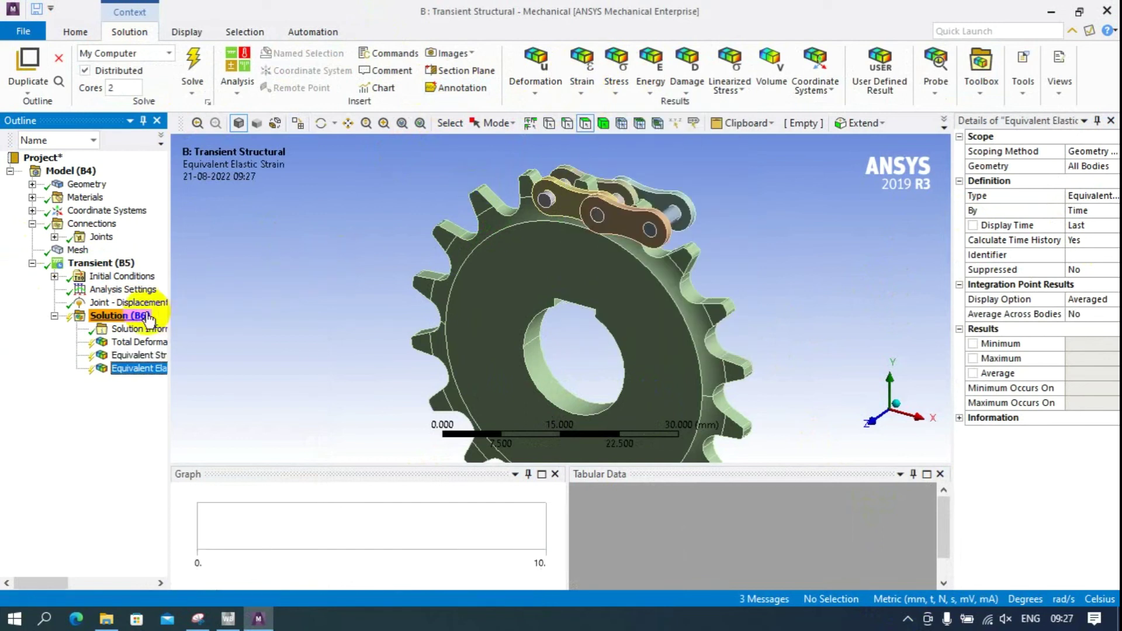
{"action": "right_click", "coordinate": [117, 316]}
{"action": "left_click", "coordinate": [173, 346]}
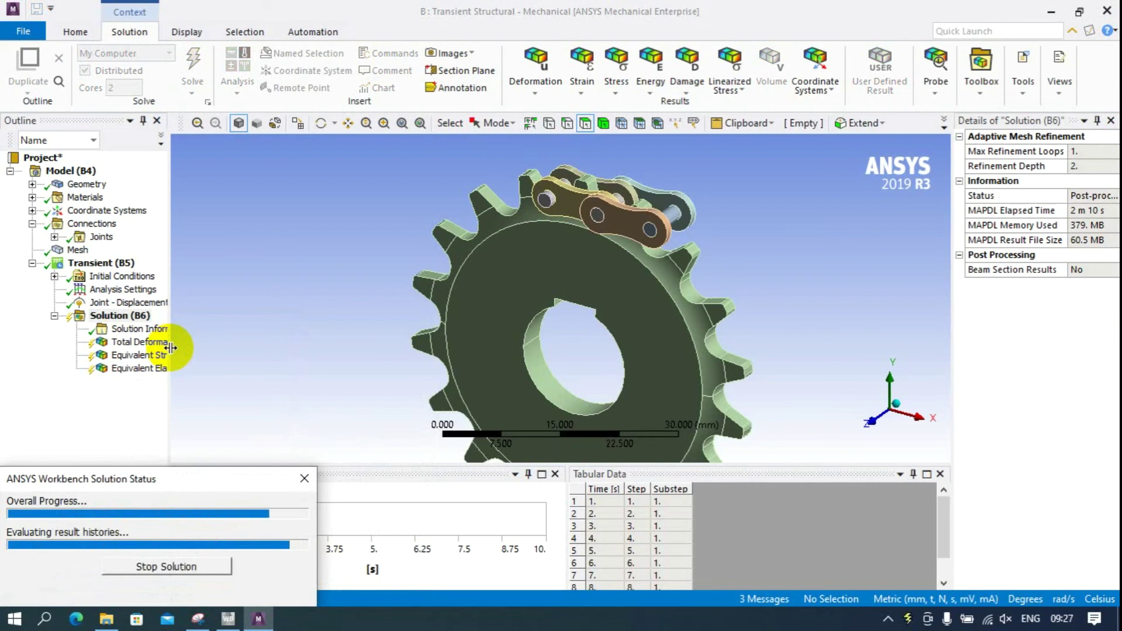
- Animate the total deformation result and examine the motion of the sprocket teeth and chain links up close
{"action": "left_click", "coordinate": [139, 343]}
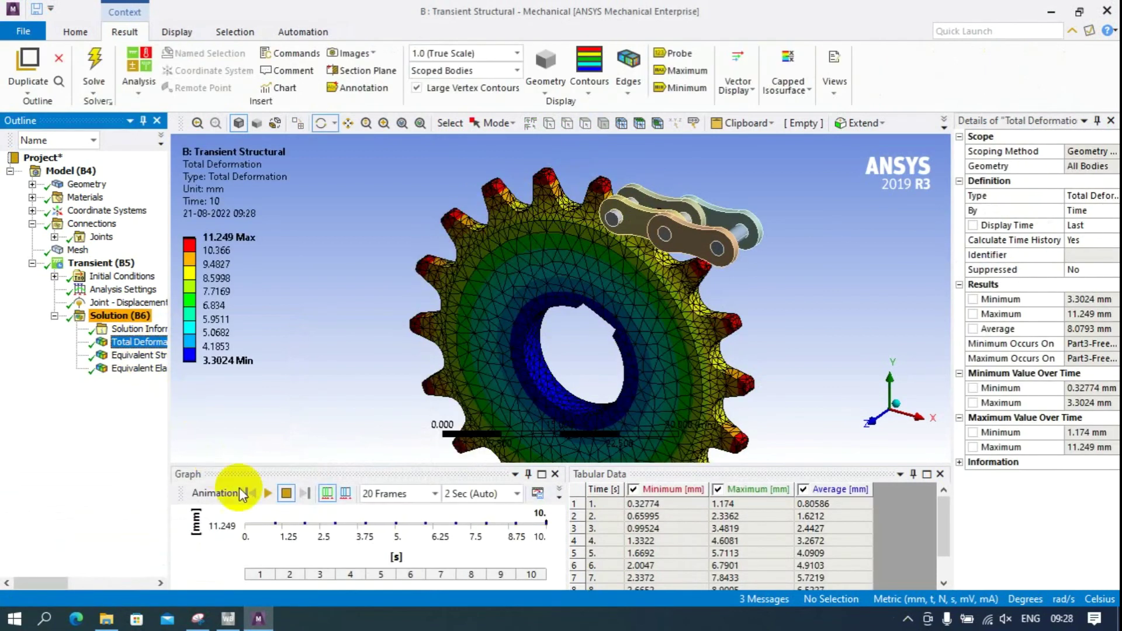
{"action": "left_click", "coordinate": [268, 496]}
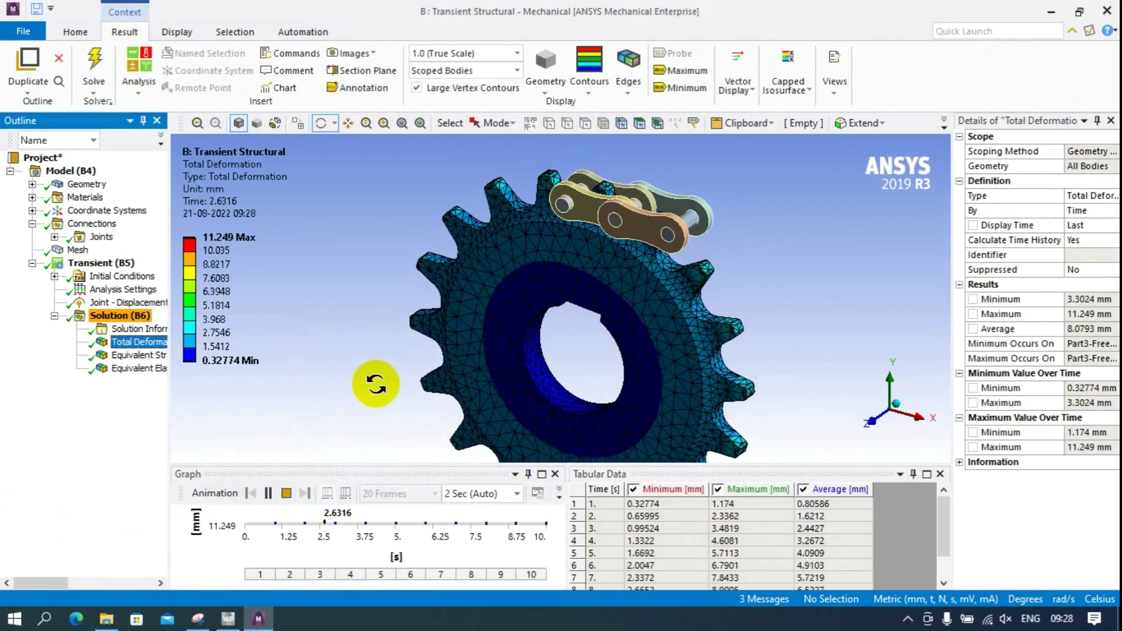
{"action": "left_click_drag", "start_coordinate": [400, 363], "coordinate": [578, 391]}
{"action": "middle_click_drag", "start_coordinate": [571, 283], "coordinate": [531, 351], "text": "ctrl"}
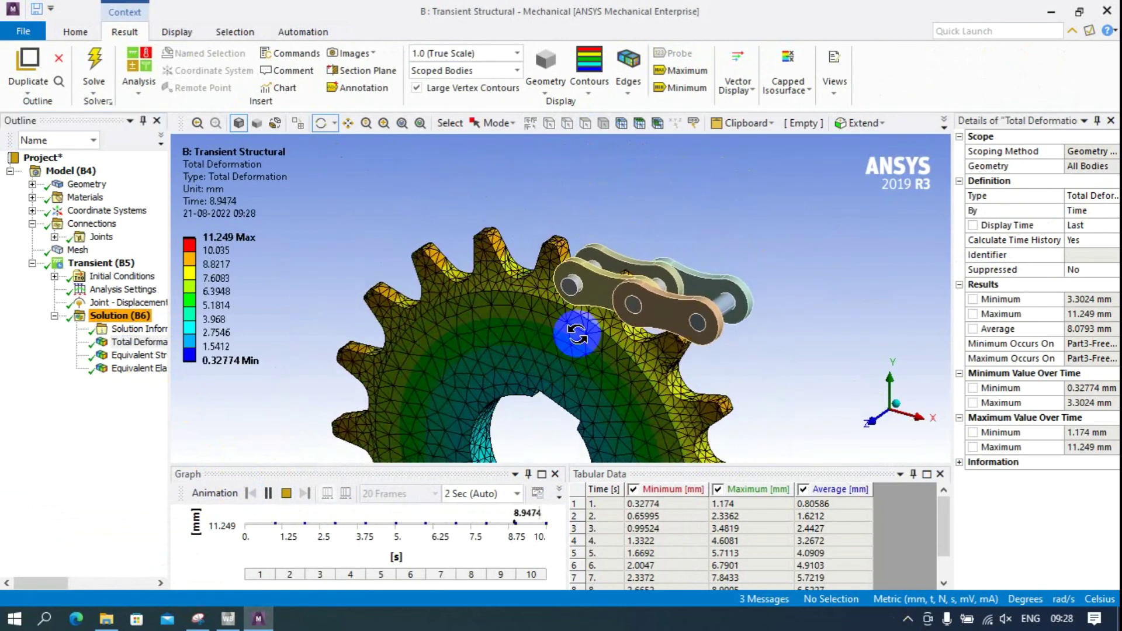
{"action": "scroll", "coordinate": [578, 332], "scroll_direction": "up", "scroll_amount": 5}
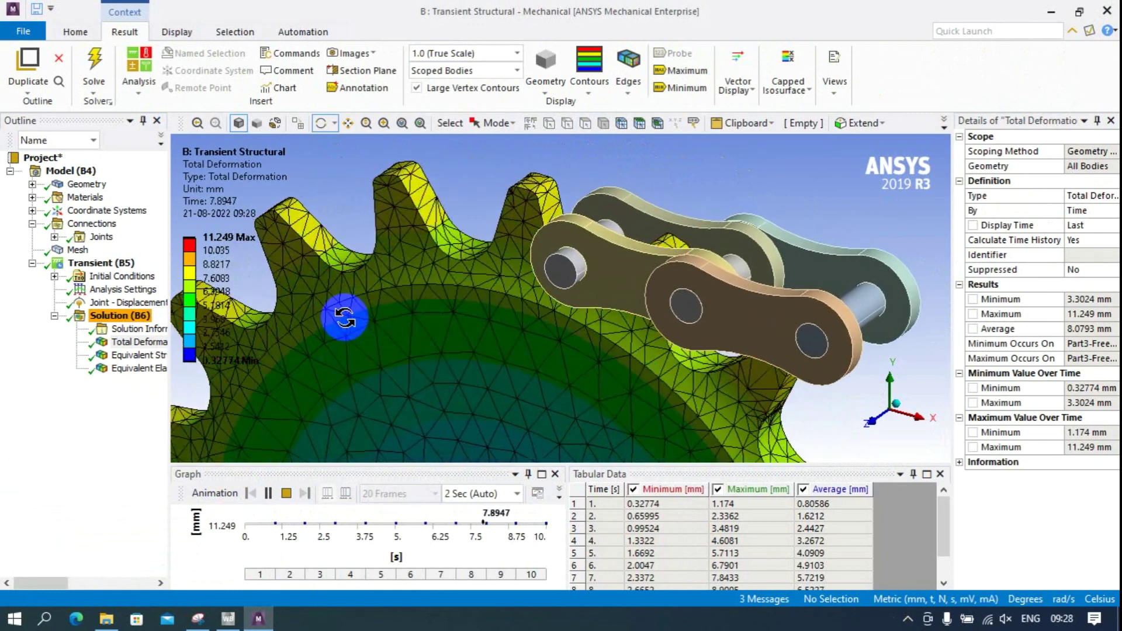
- Animate the equivalent stress result and examine it from the front, along the Z axis
{"action": "left_click", "coordinate": [140, 356]}
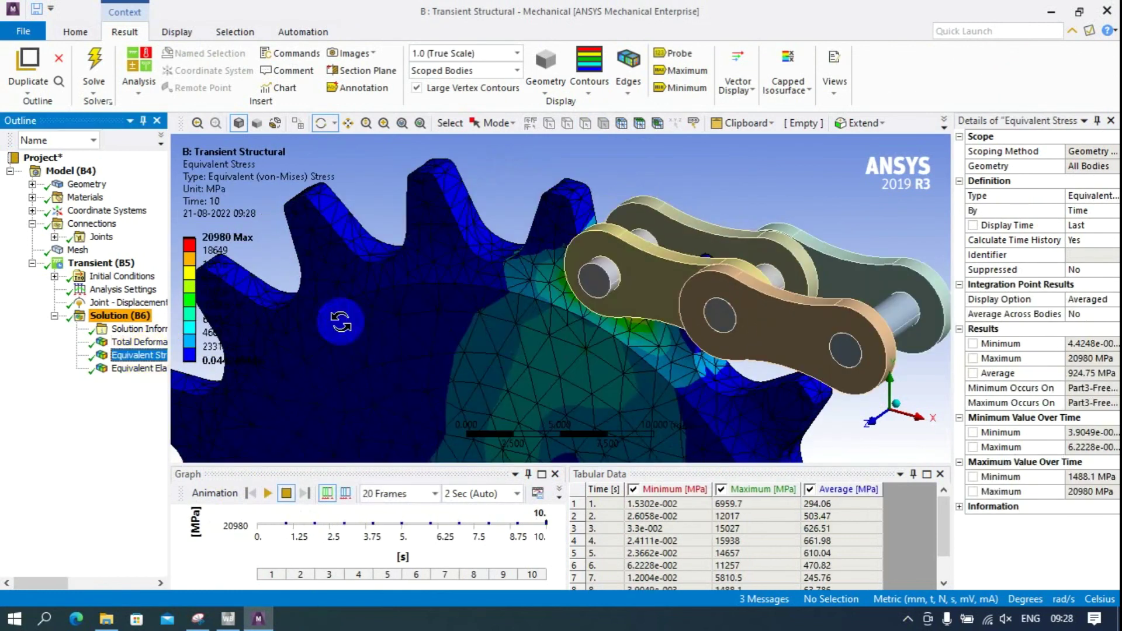
{"action": "scroll", "coordinate": [341, 322], "scroll_direction": "down", "scroll_amount": 5}
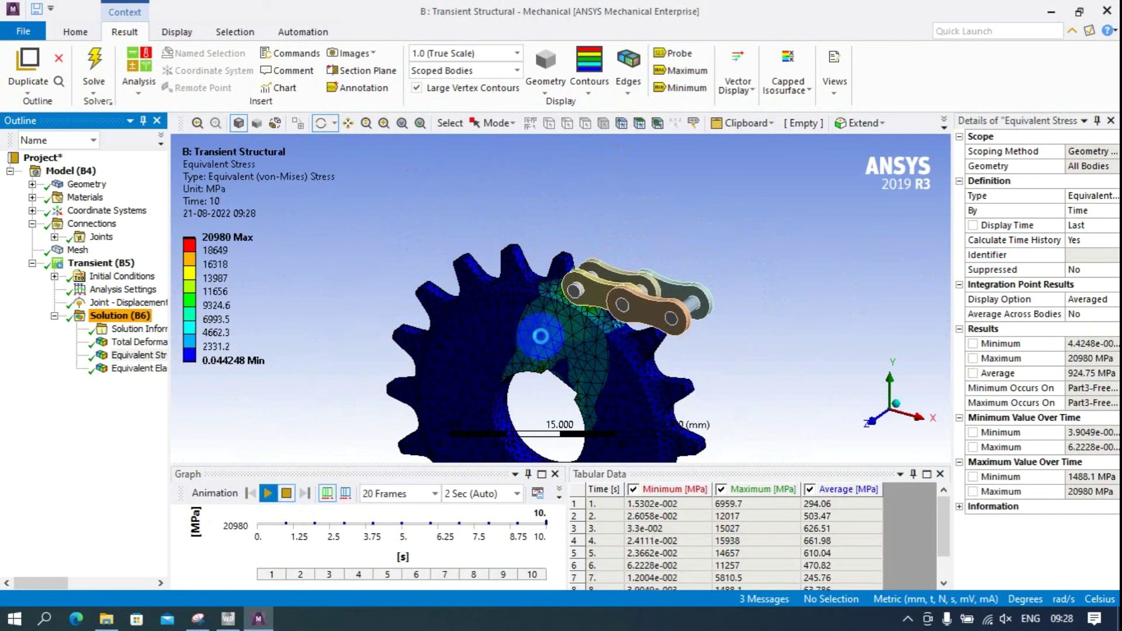
{"action": "left_click", "coordinate": [869, 421]}
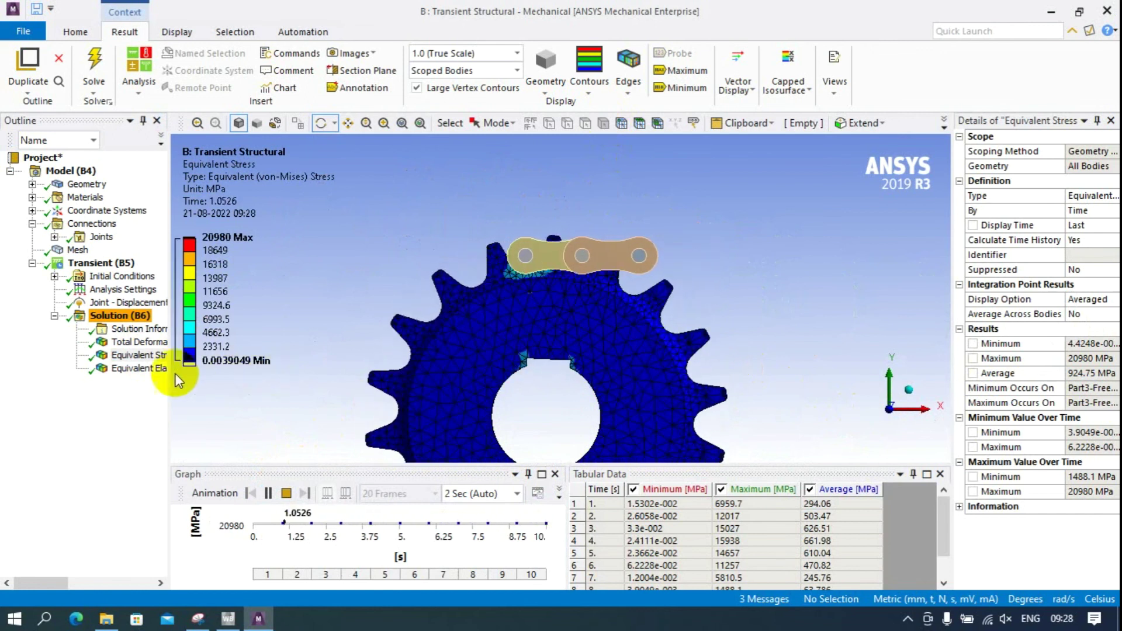
- Play the equivalent elastic strain animation to examine the sprocket, and halt it
{"action": "left_click", "coordinate": [151, 370]}
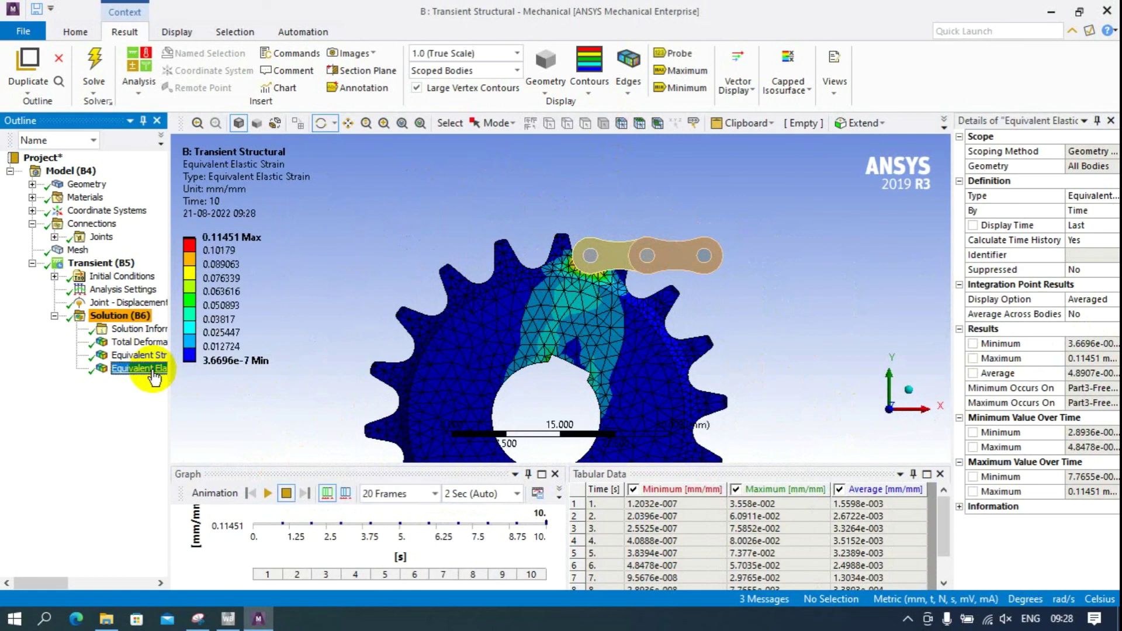
{"action": "left_click", "coordinate": [908, 620]}
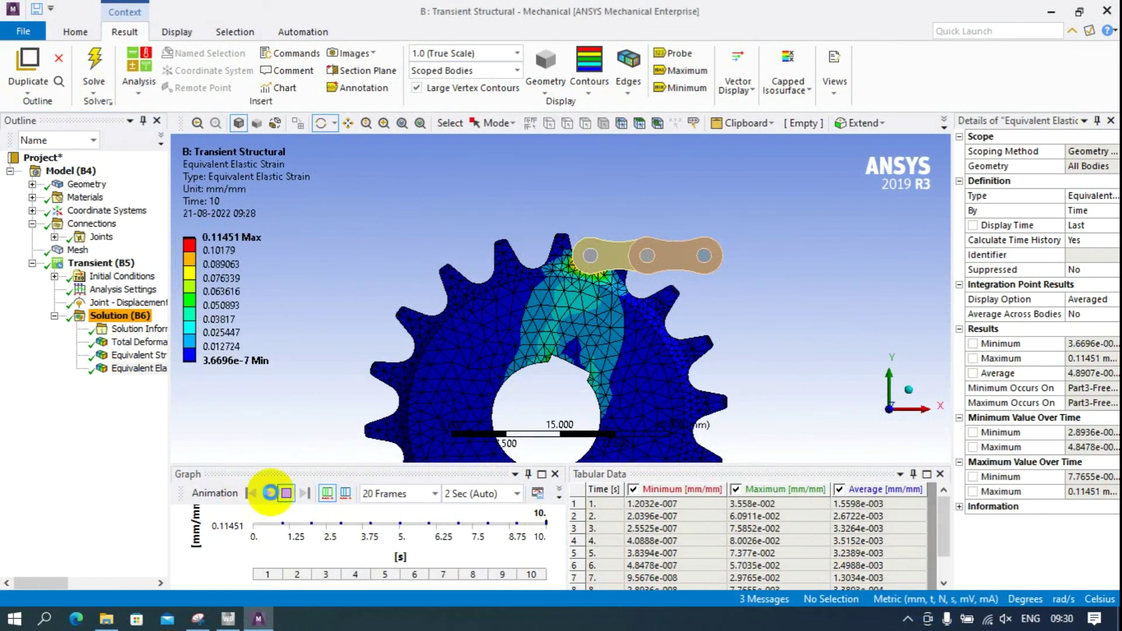
{"action": "left_click", "coordinate": [270, 492]}
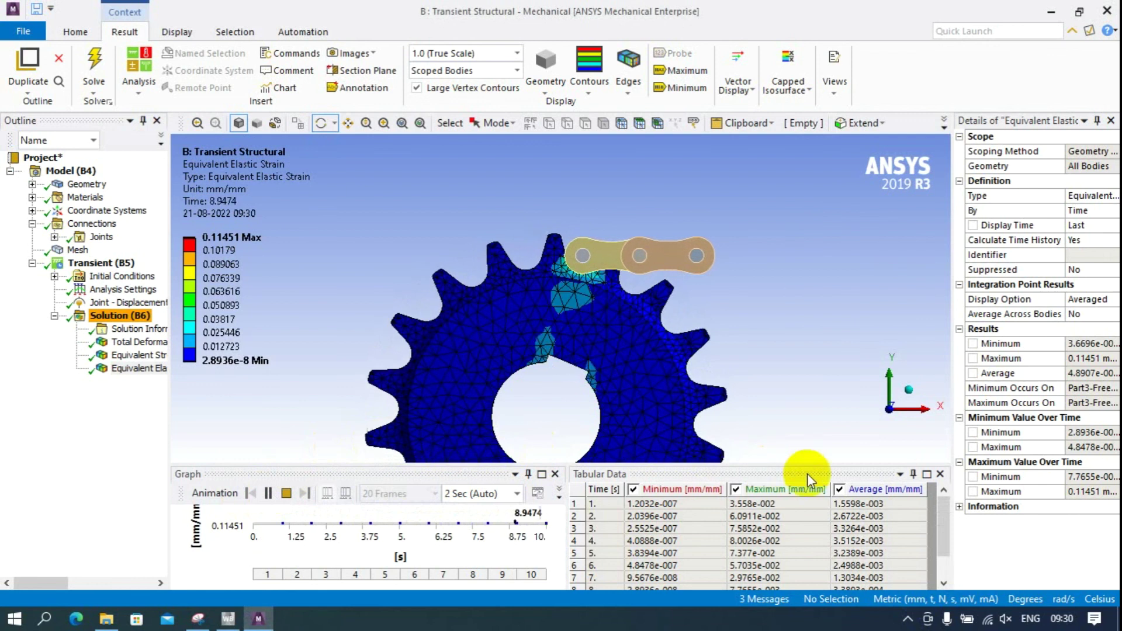
{"action": "left_click", "coordinate": [282, 493]}
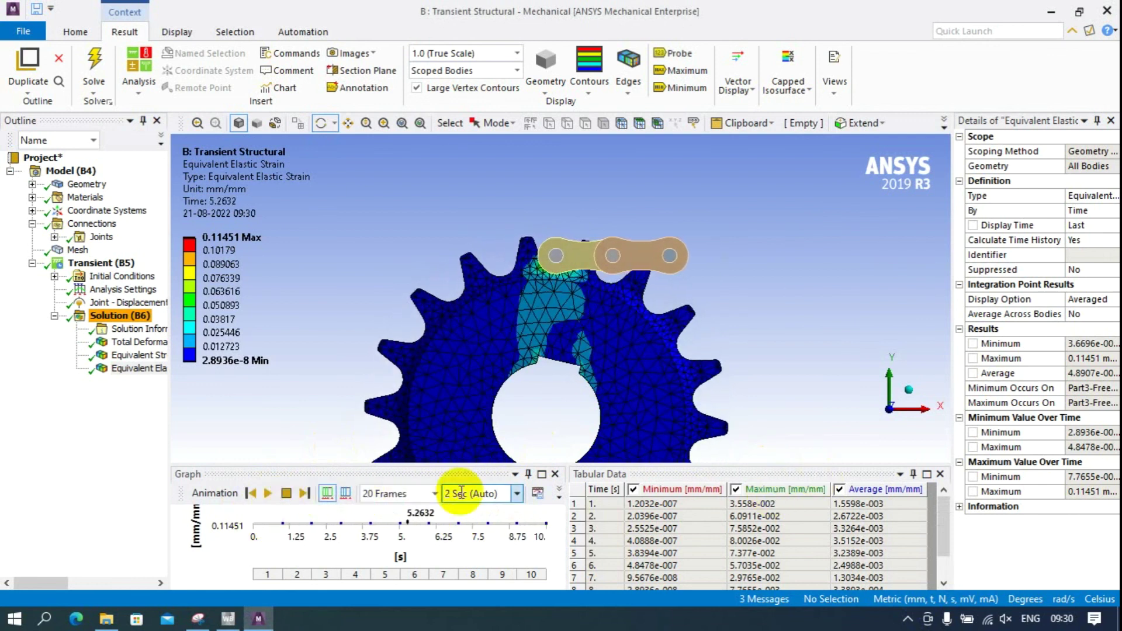
- Collapse the result table and graph, and fit the whole sprocket and chain in the view
{"action": "left_click", "coordinate": [915, 475]}
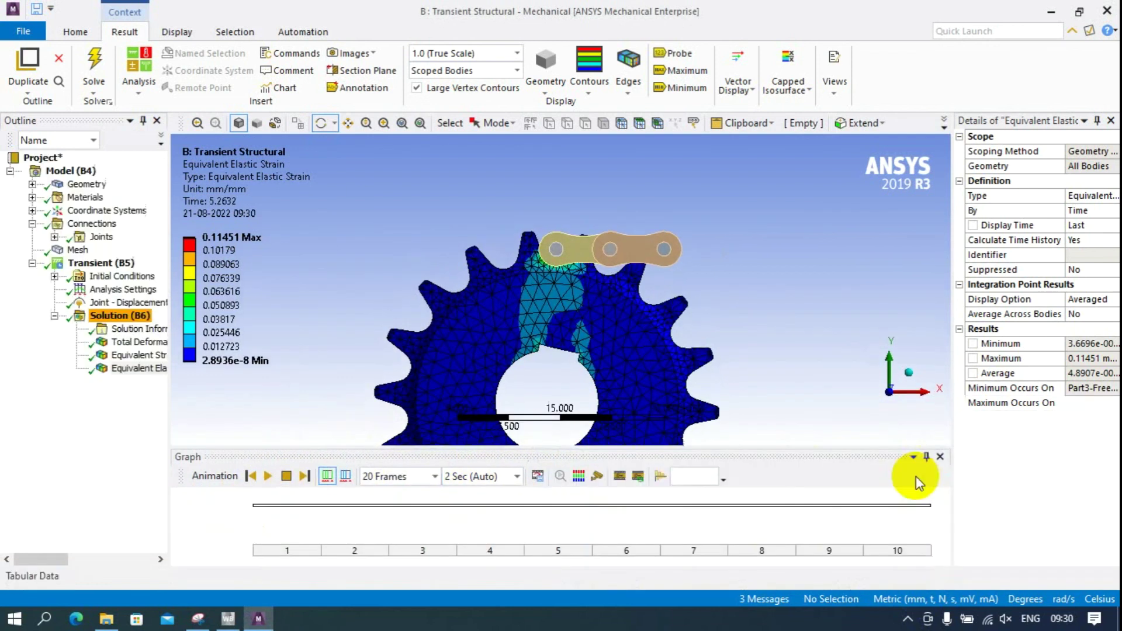
{"action": "left_click", "coordinate": [917, 463]}
{"action": "scroll", "coordinate": [774, 434], "scroll_direction": "down", "scroll_amount": 3}
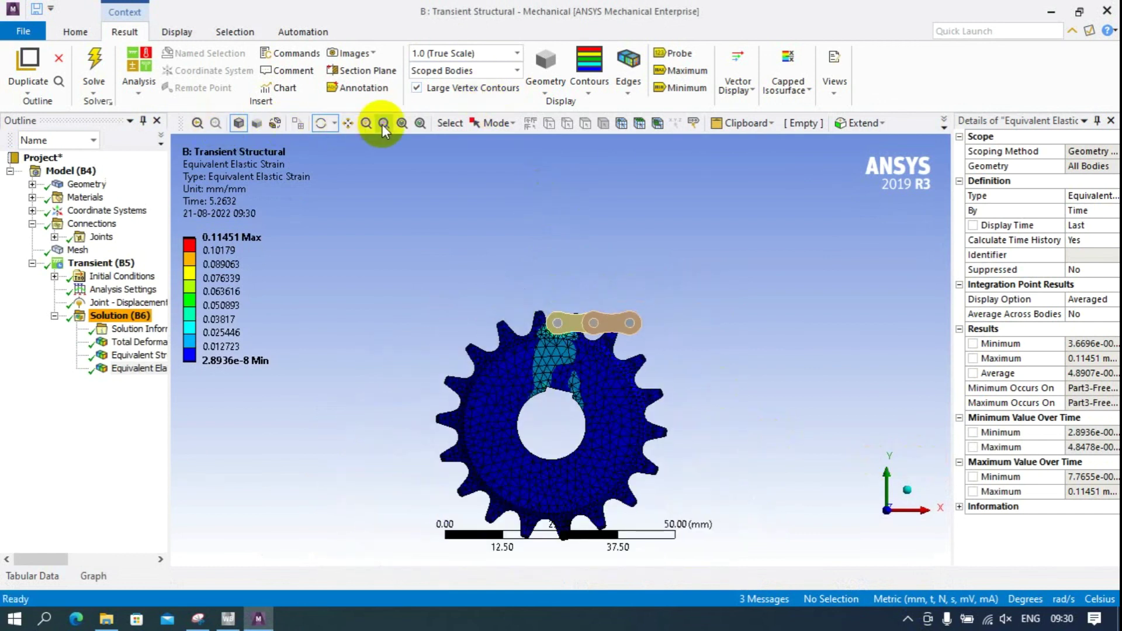
{"action": "left_click", "coordinate": [403, 123]}
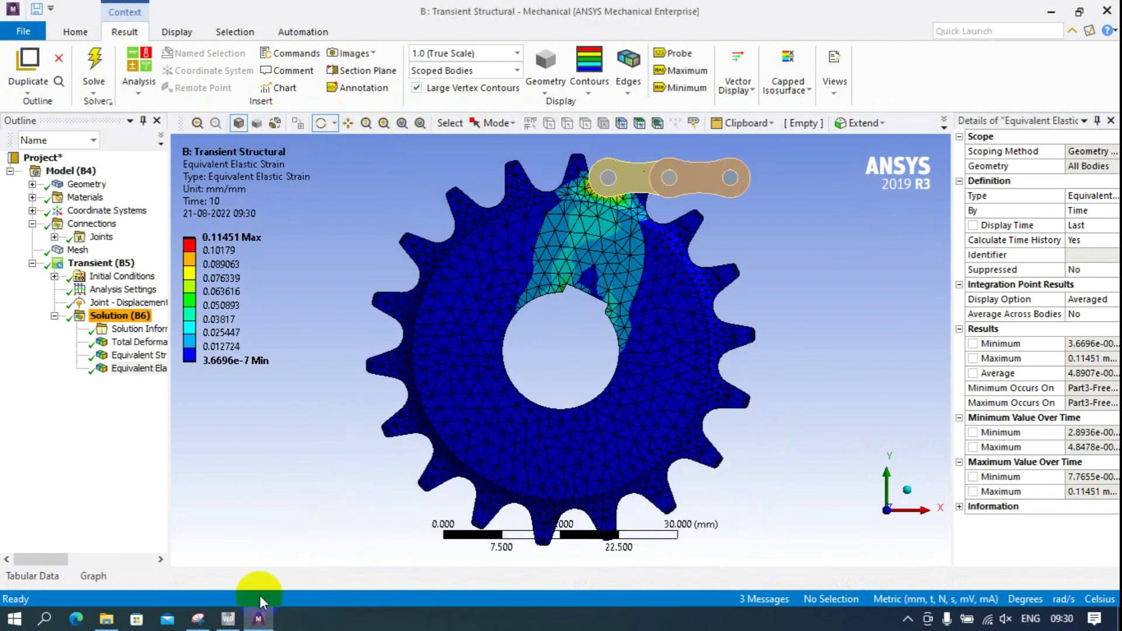